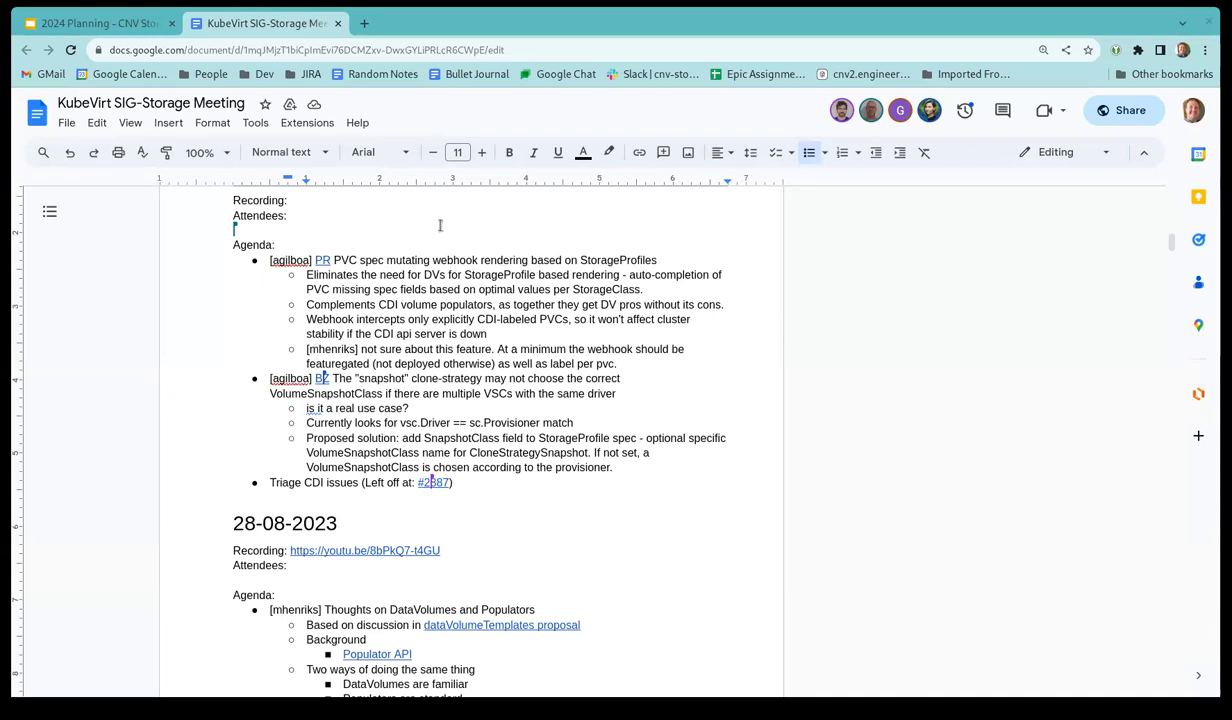
# Step: Open pull request #2813 on PVC spec mutating webhook rendering from the agenda's PR link
pyautogui.click(318, 259)
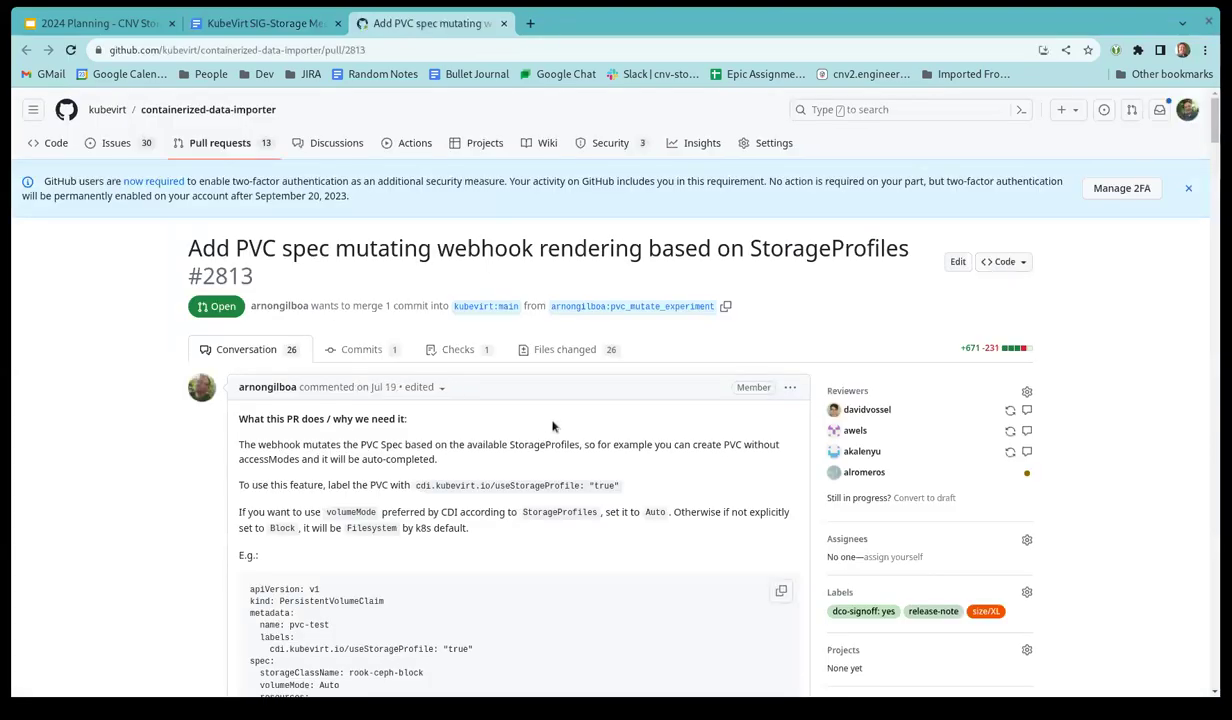
# Step: Read through PR #2813's description, then return to the KubeVirt SIG-Storage meeting notes
pyautogui.scroll(-3, 552, 426)
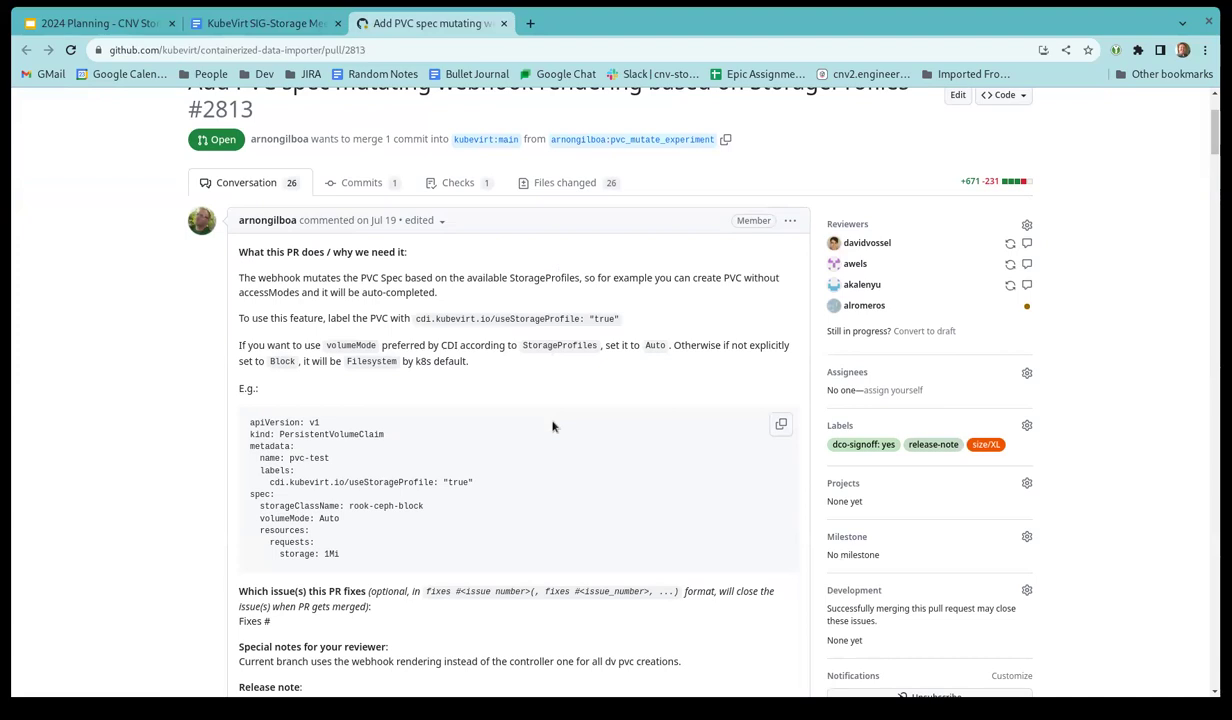
pyautogui.scroll(-2, 536, 404)
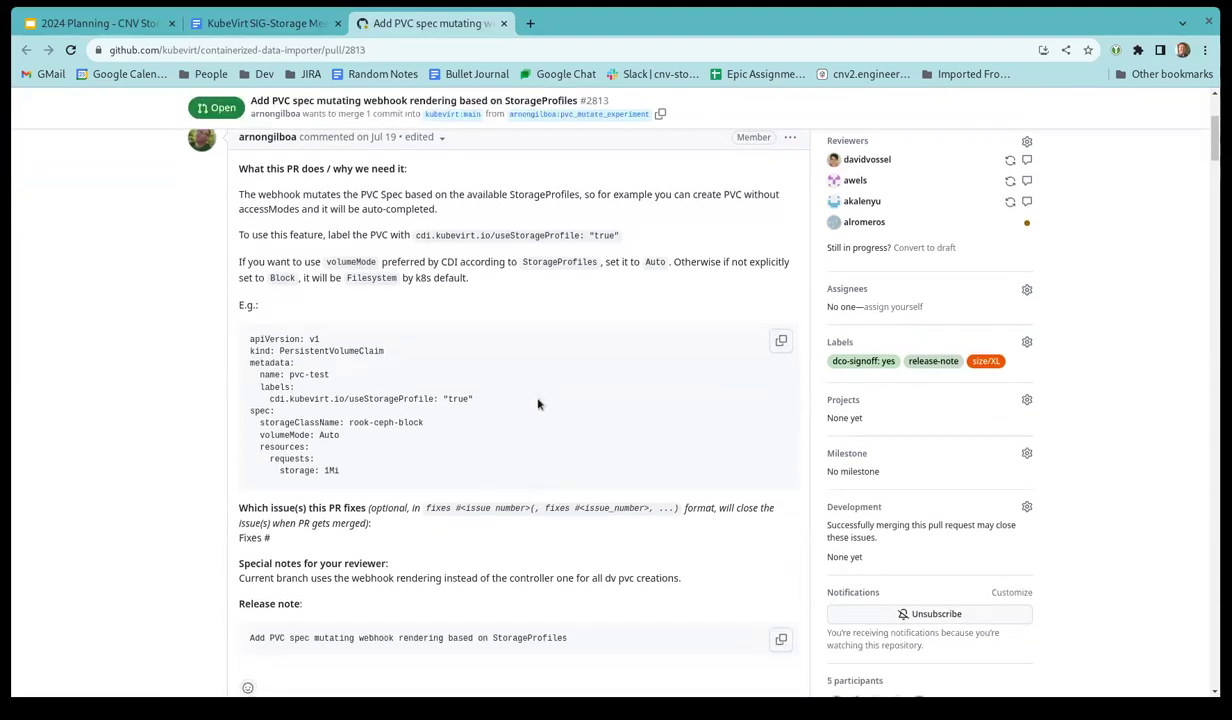
pyautogui.click(287, 31)
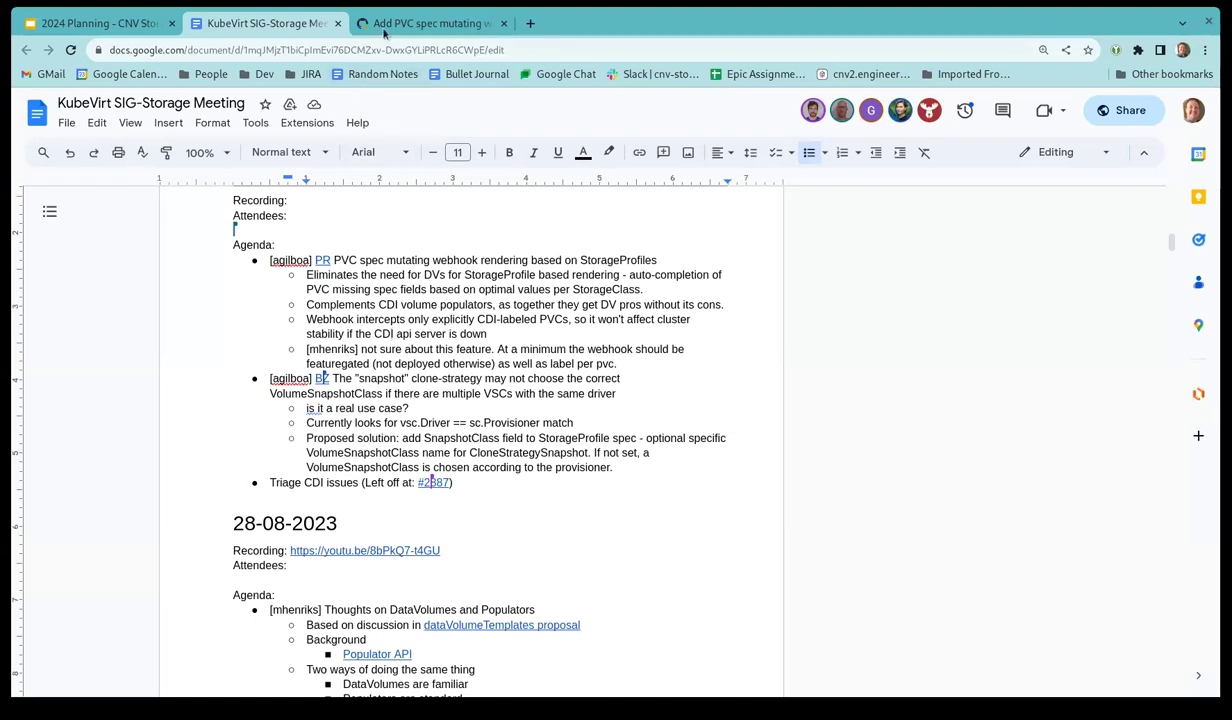
# Step: Go back to PR #2813 and reread its description and example PVC manifest
pyautogui.click(430, 22)
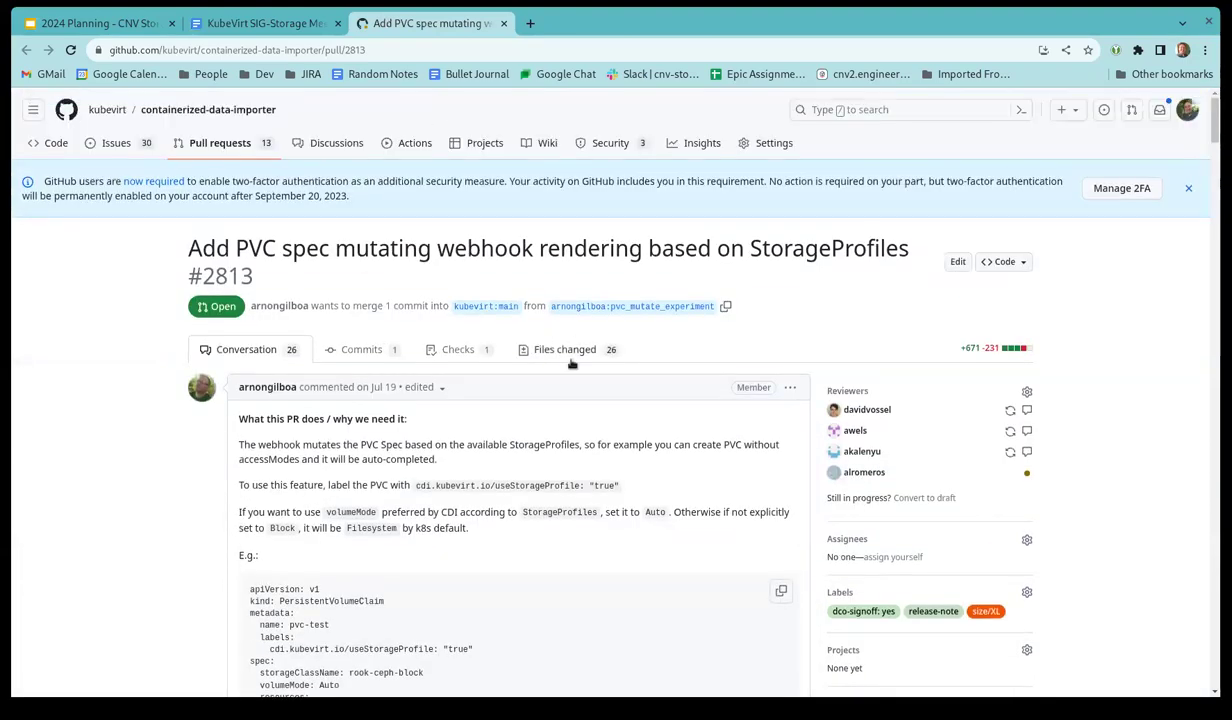
pyautogui.scroll(-5, 588, 387)
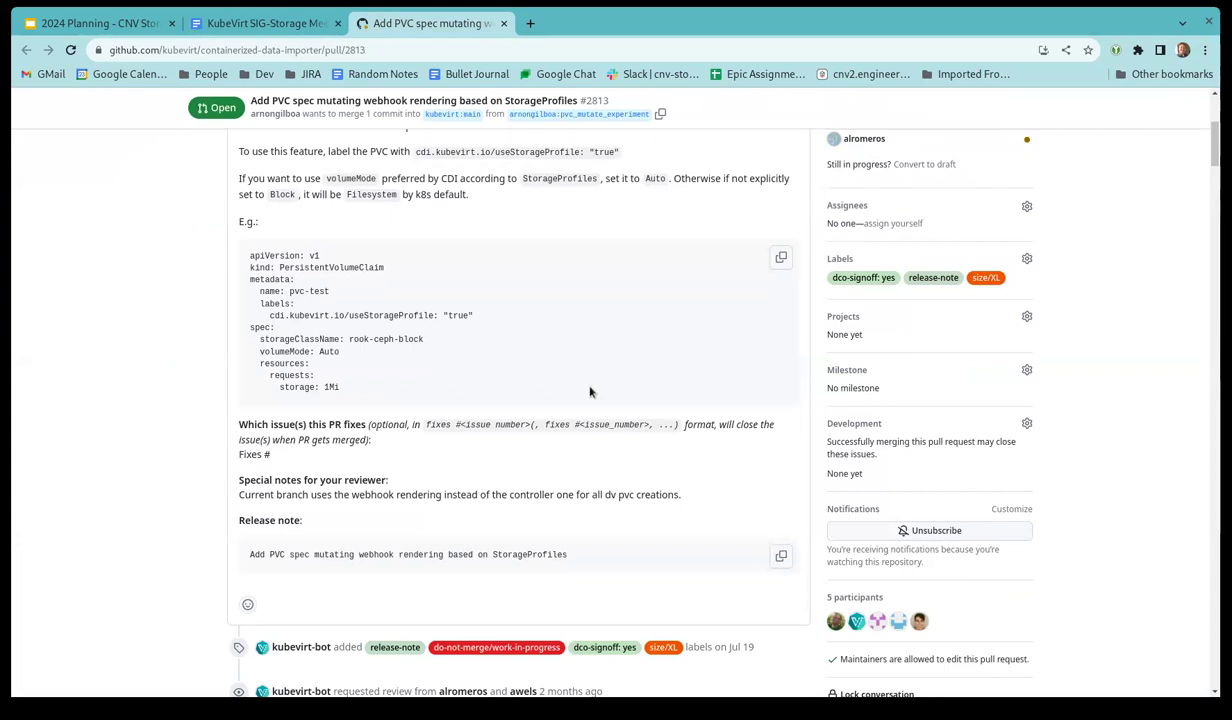
pyautogui.scroll(1, 590, 392)
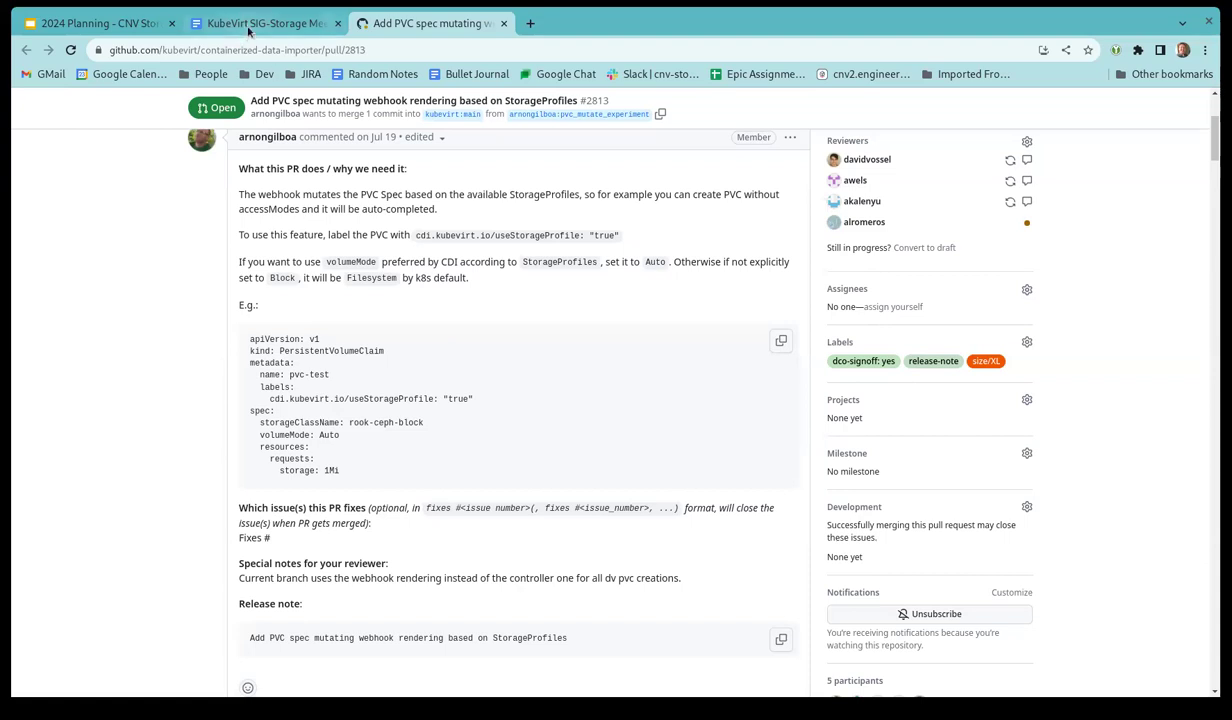
pyautogui.moveTo(249, 31)
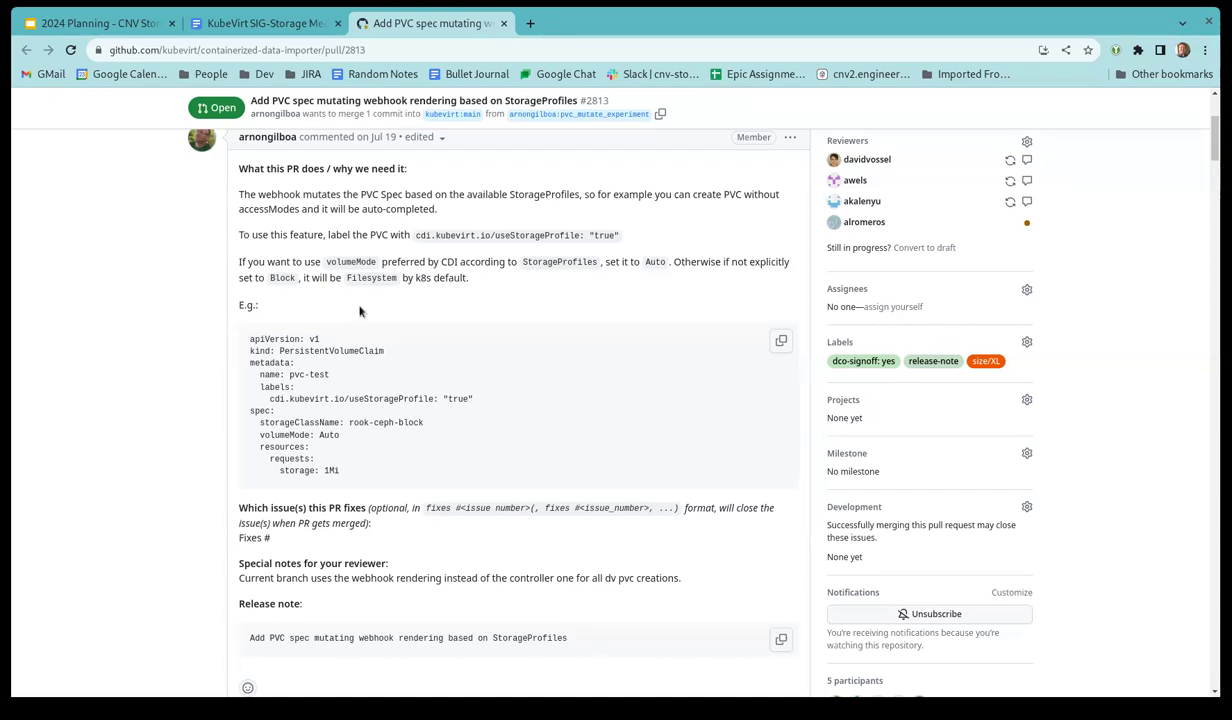
pyautogui.scroll(2, 360, 311)
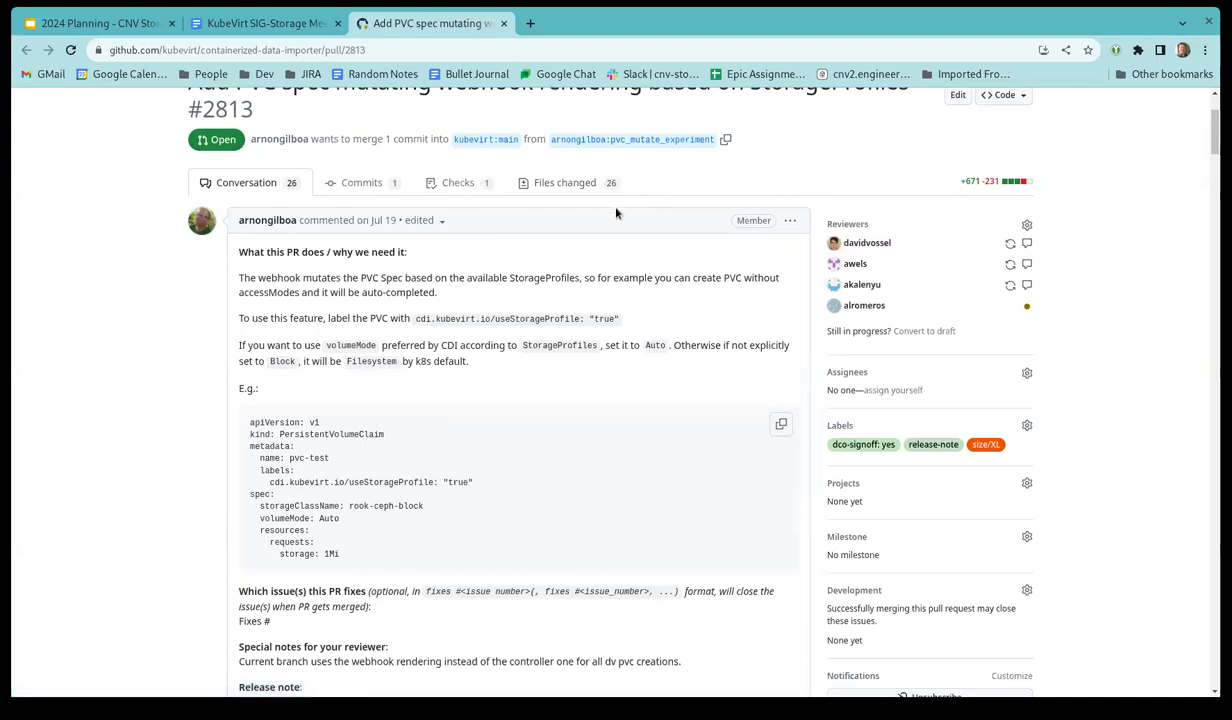
pyautogui.scroll(-1, 616, 213)
pyautogui.scroll(1, 616, 213)
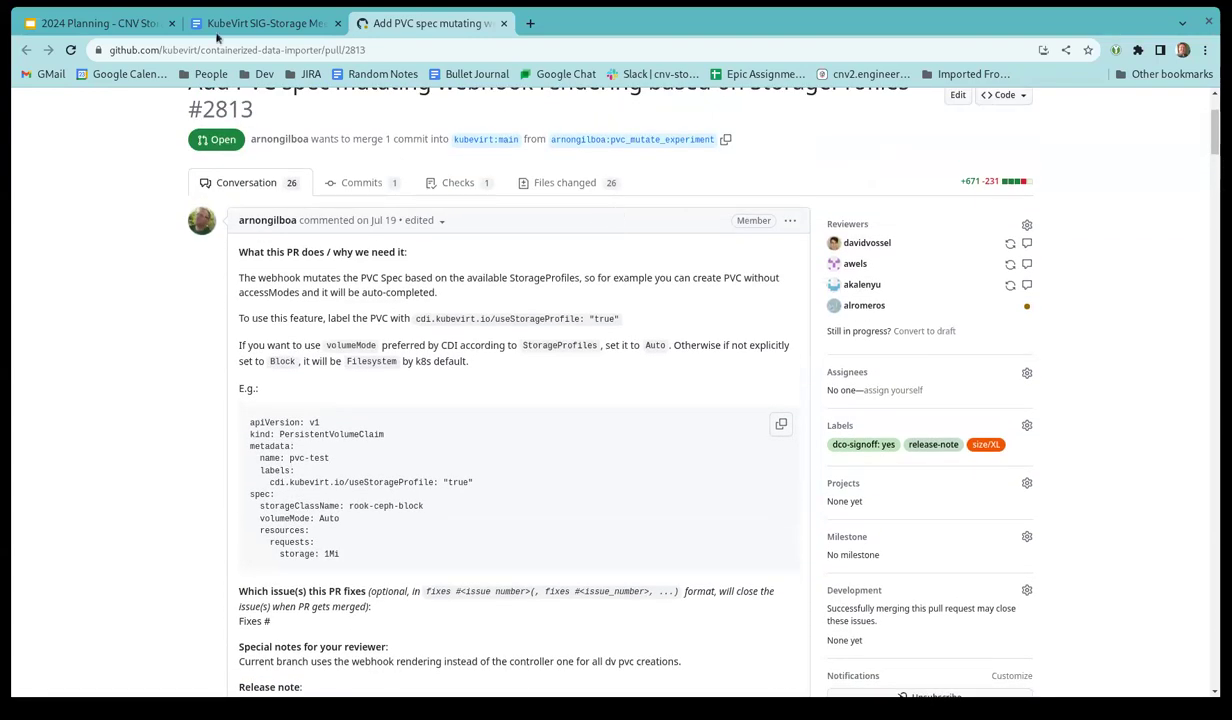
# Step: Read down PR #2813's review comments on the Conversation tab, then return to the agenda document
pyautogui.scroll(-7, 509, 318)
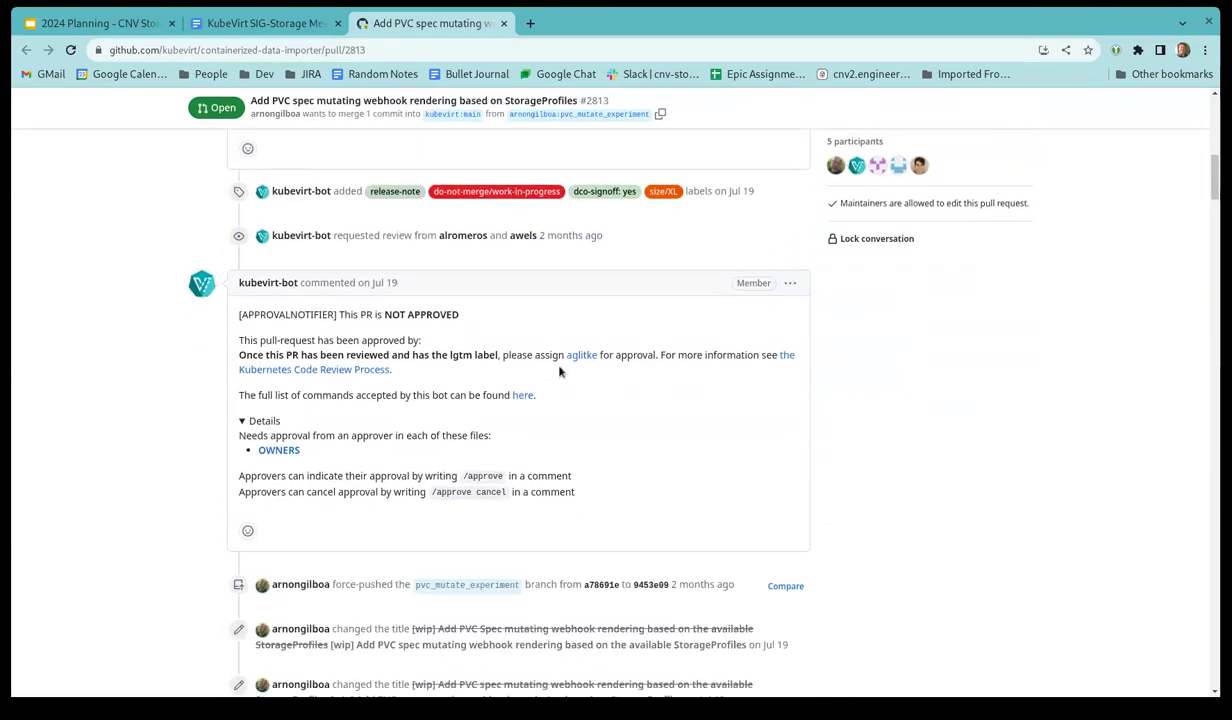
pyautogui.scroll(-5, 560, 372)
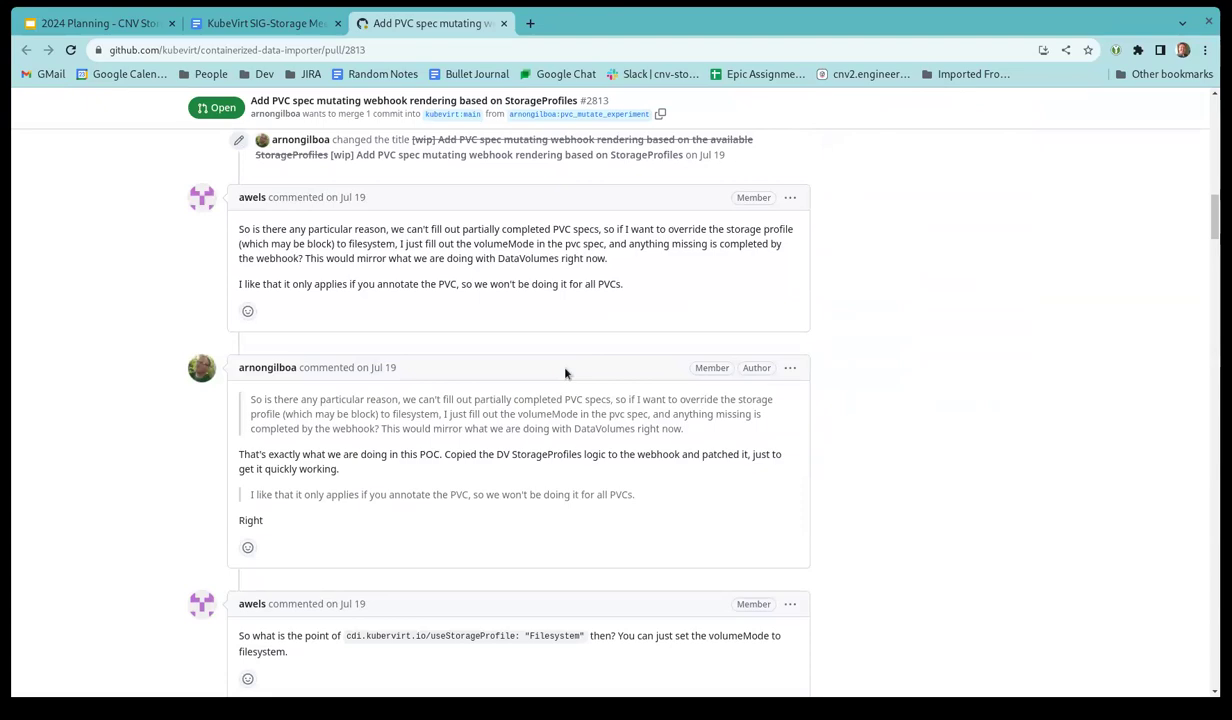
pyautogui.scroll(-9, 565, 373)
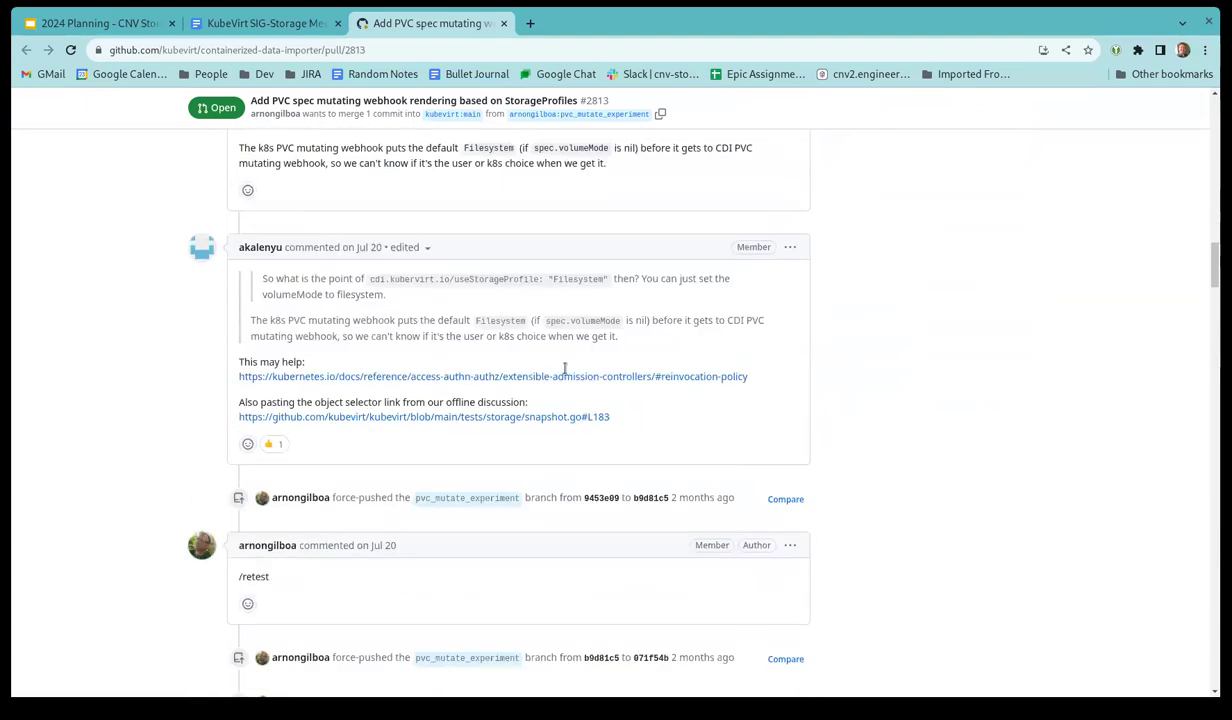
pyautogui.scroll(-10, 565, 370)
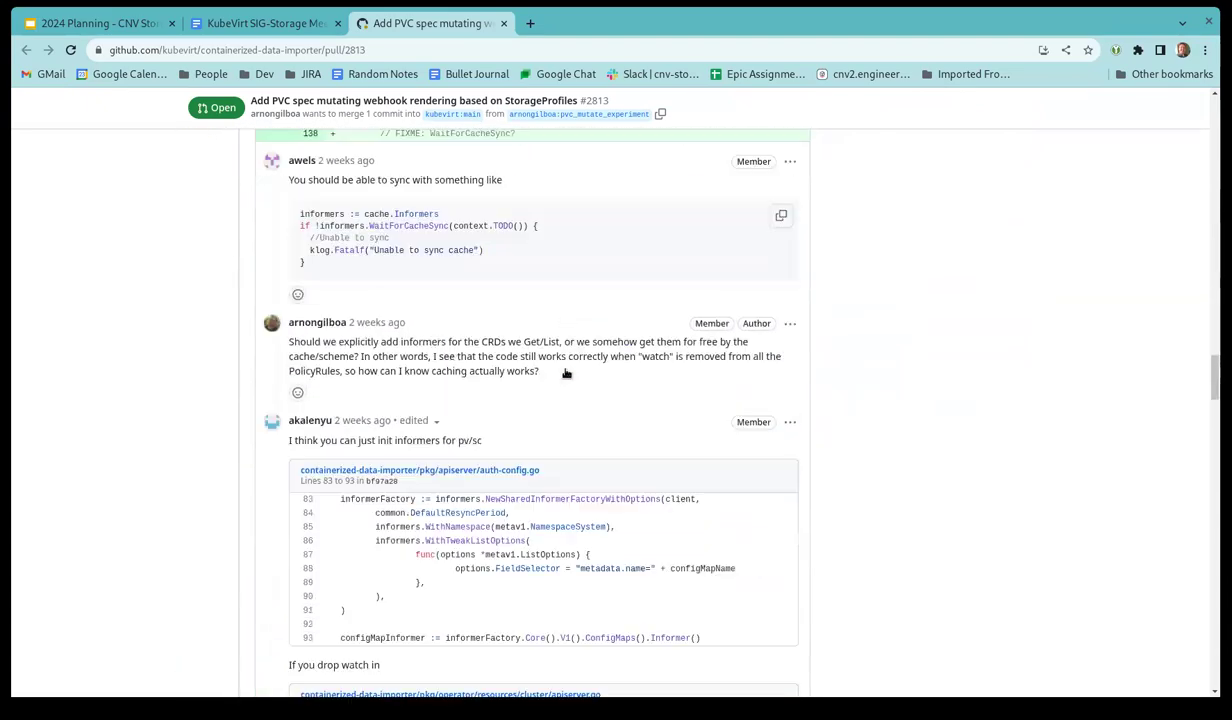
pyautogui.scroll(-12, 566, 373)
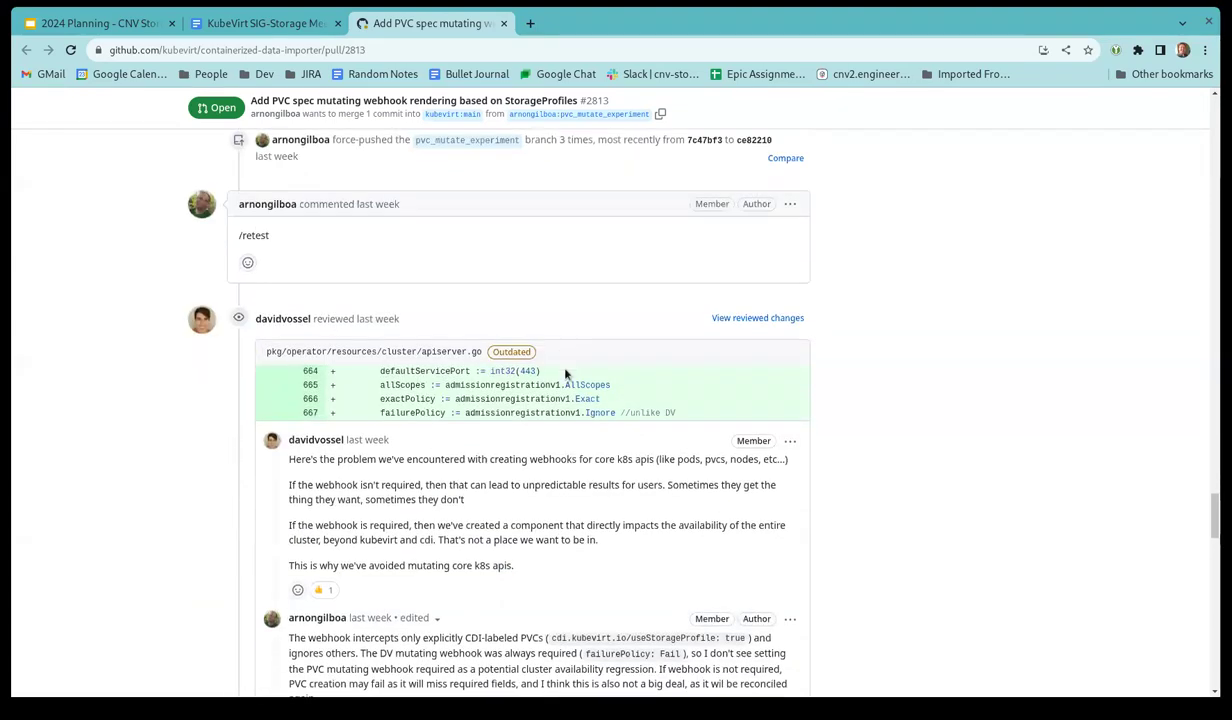
pyautogui.scroll(-3, 565, 373)
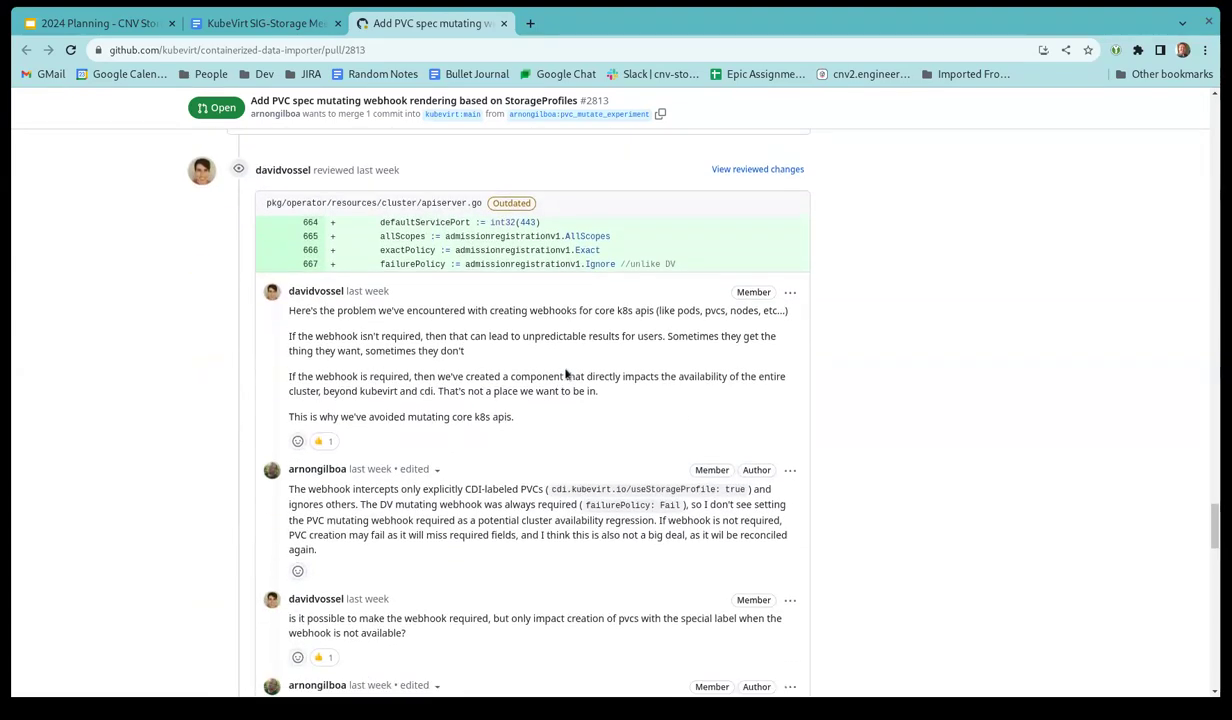
pyautogui.scroll(-1, 565, 373)
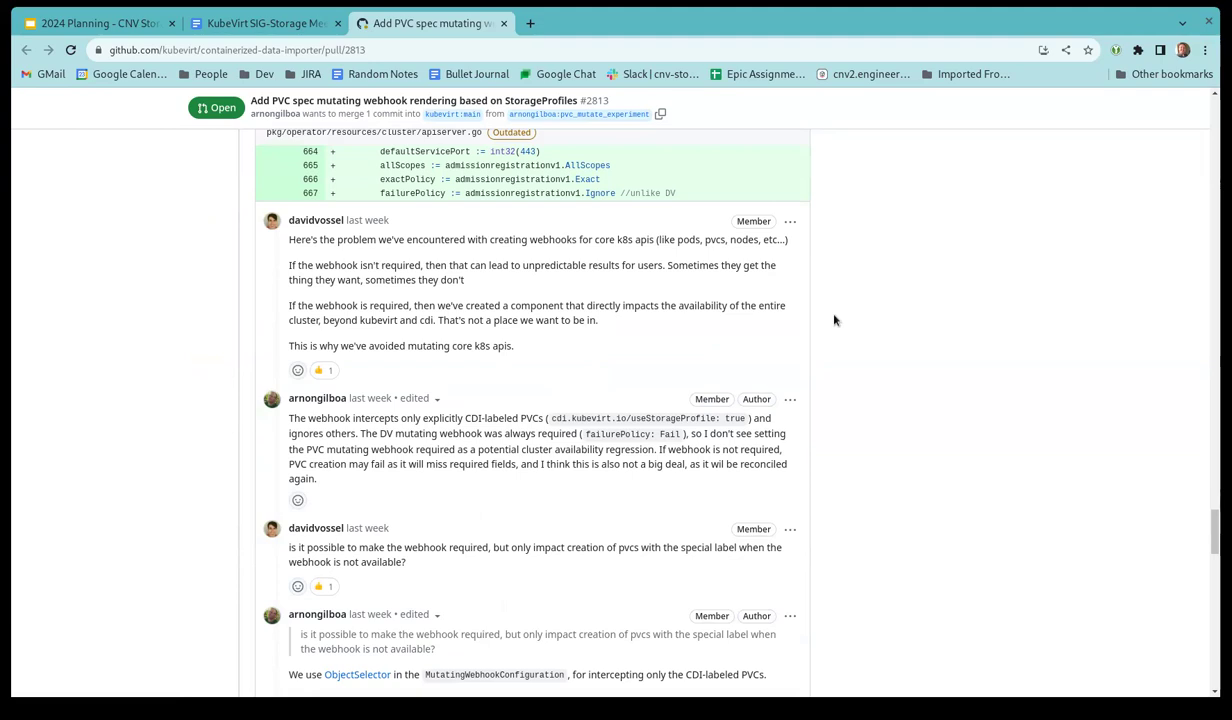
pyautogui.scroll(-3, 835, 320)
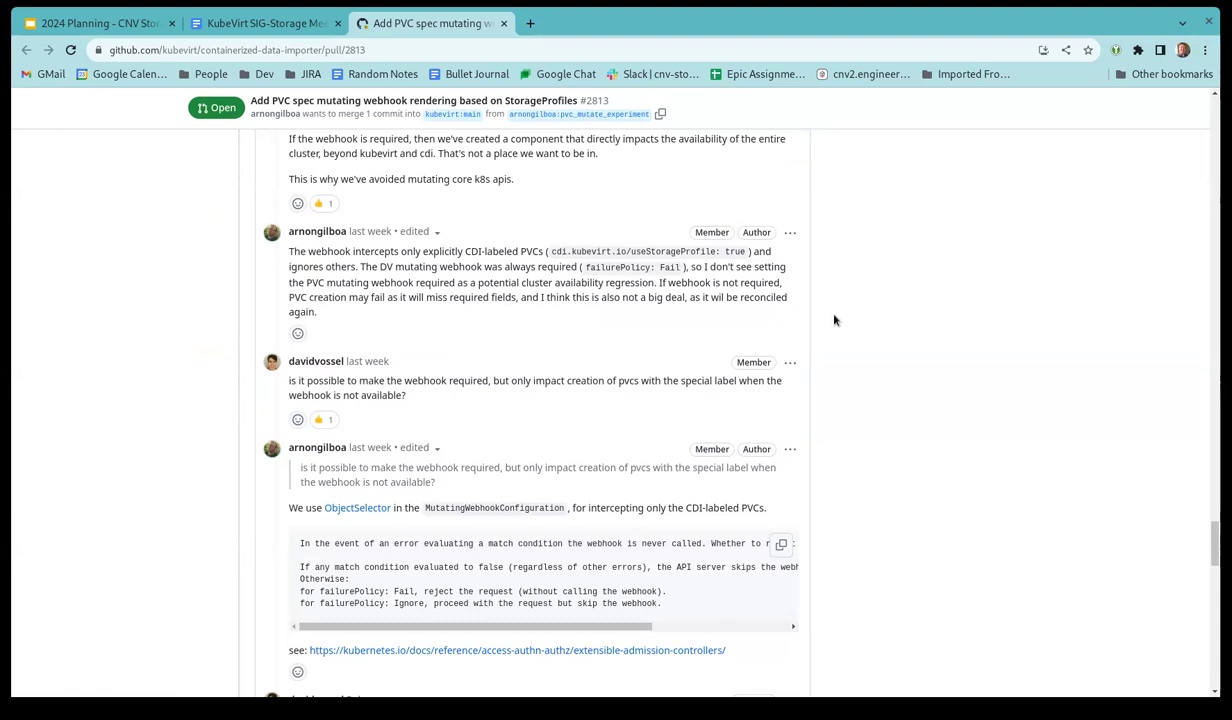
pyautogui.scroll(-3, 835, 320)
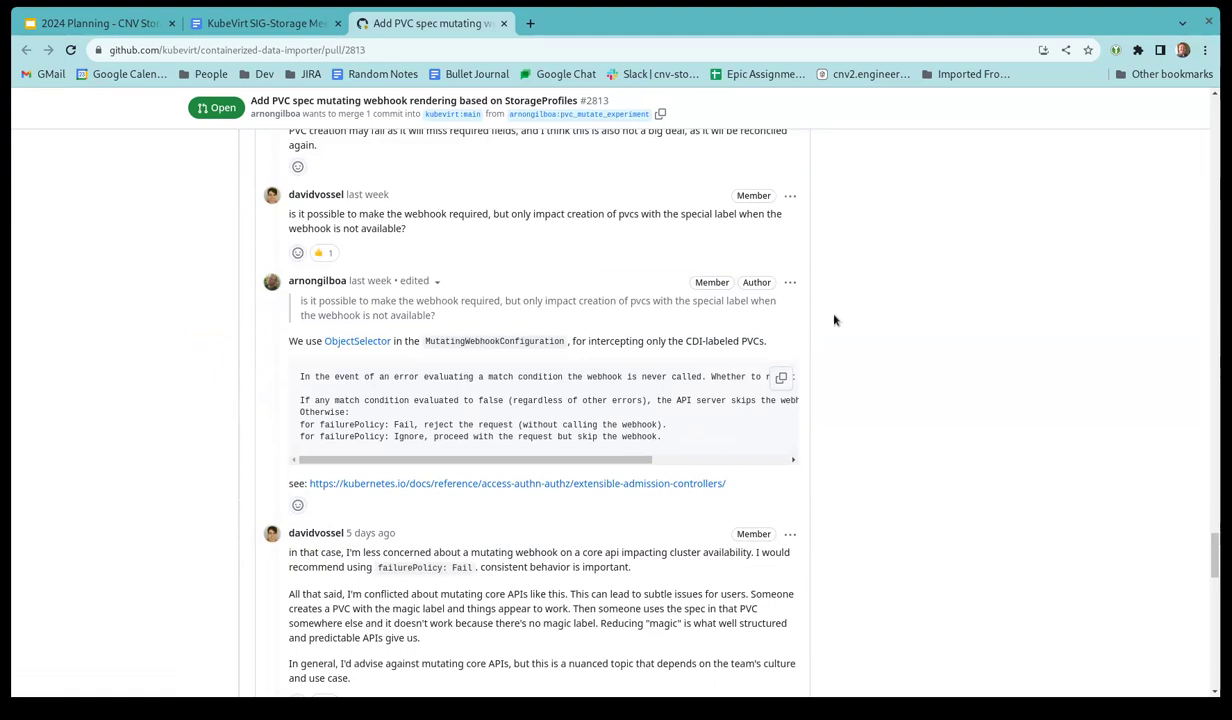
pyautogui.scroll(-5, 835, 320)
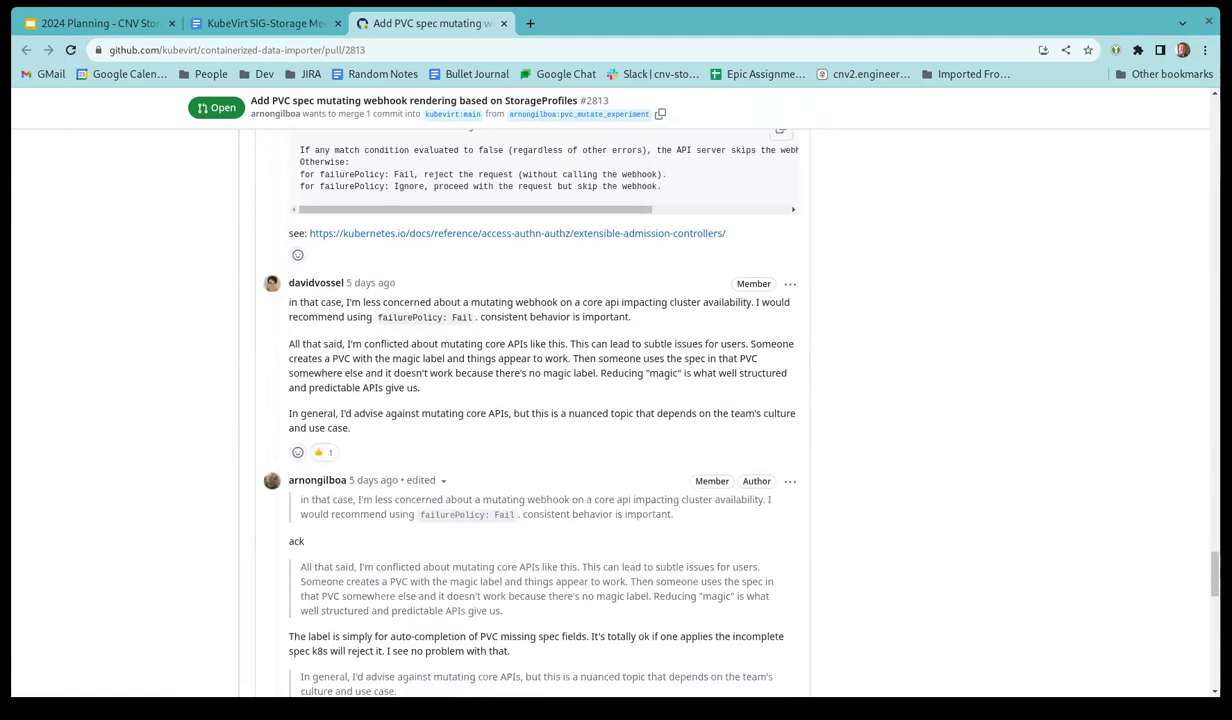
pyautogui.click(255, 23)
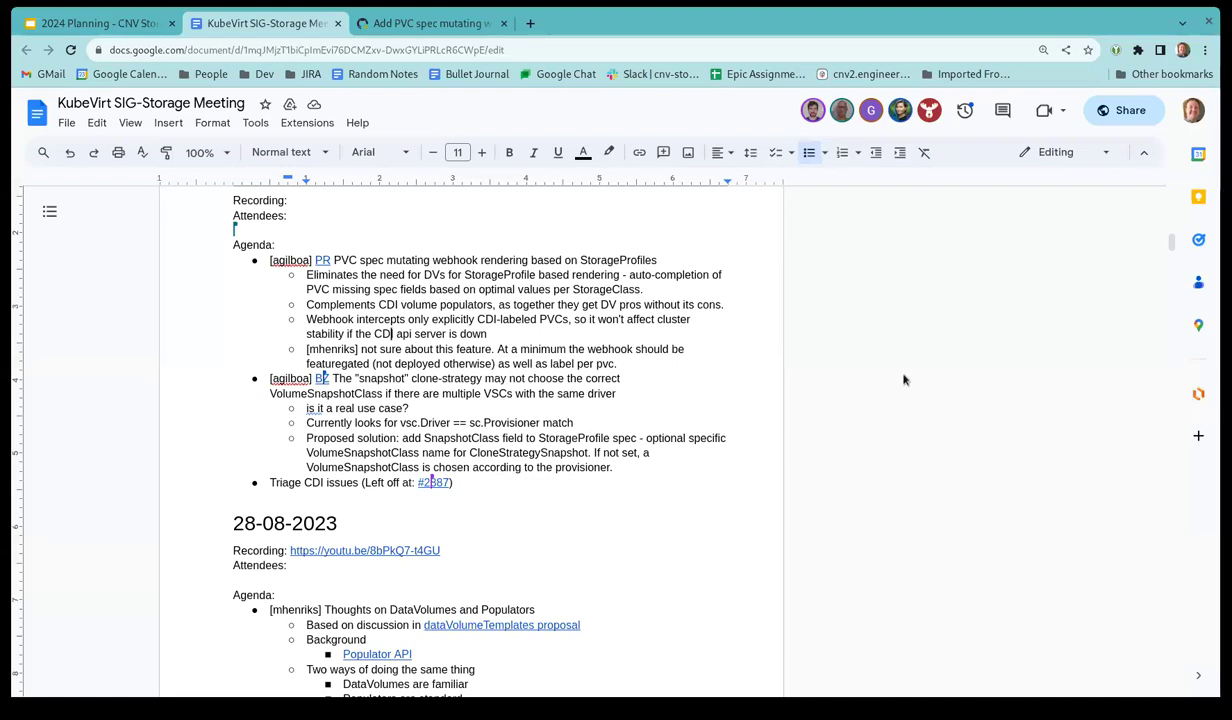
# Step: On PR #2813, open the kubernetes.io extensible admission controllers link in a new tab
pyautogui.moveTo(826, 318)
pyautogui.click(425, 23)
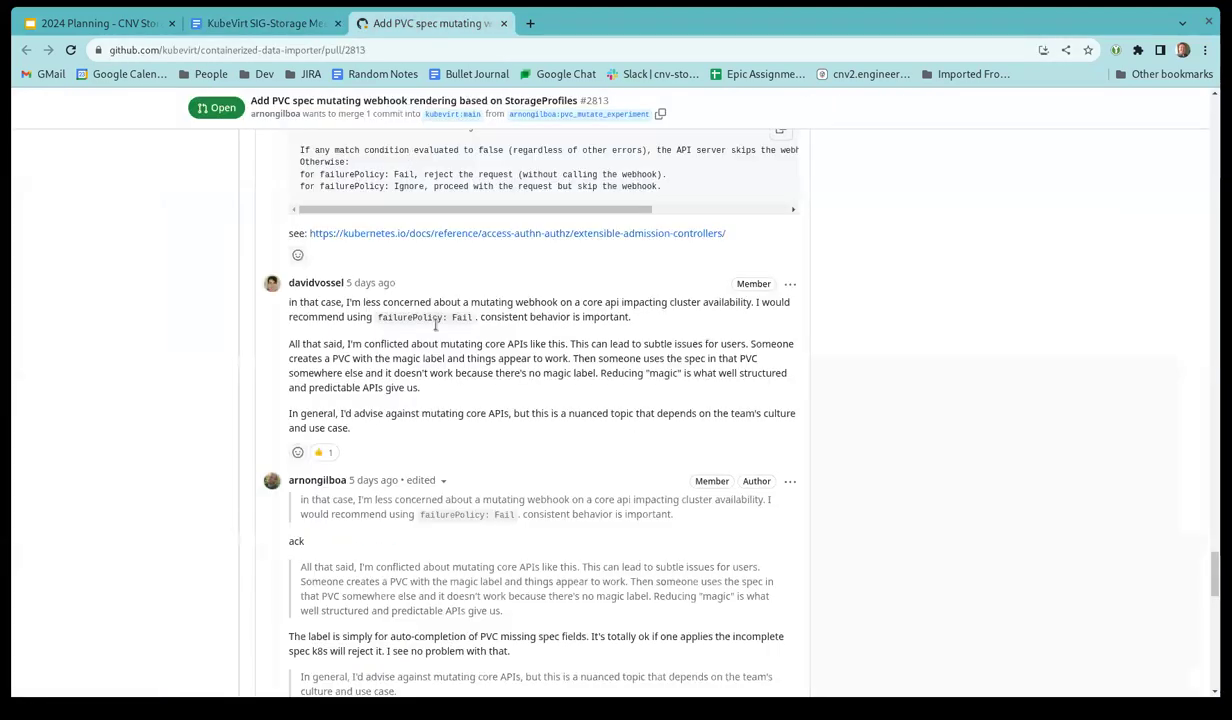
pyautogui.scroll(2, 524, 392)
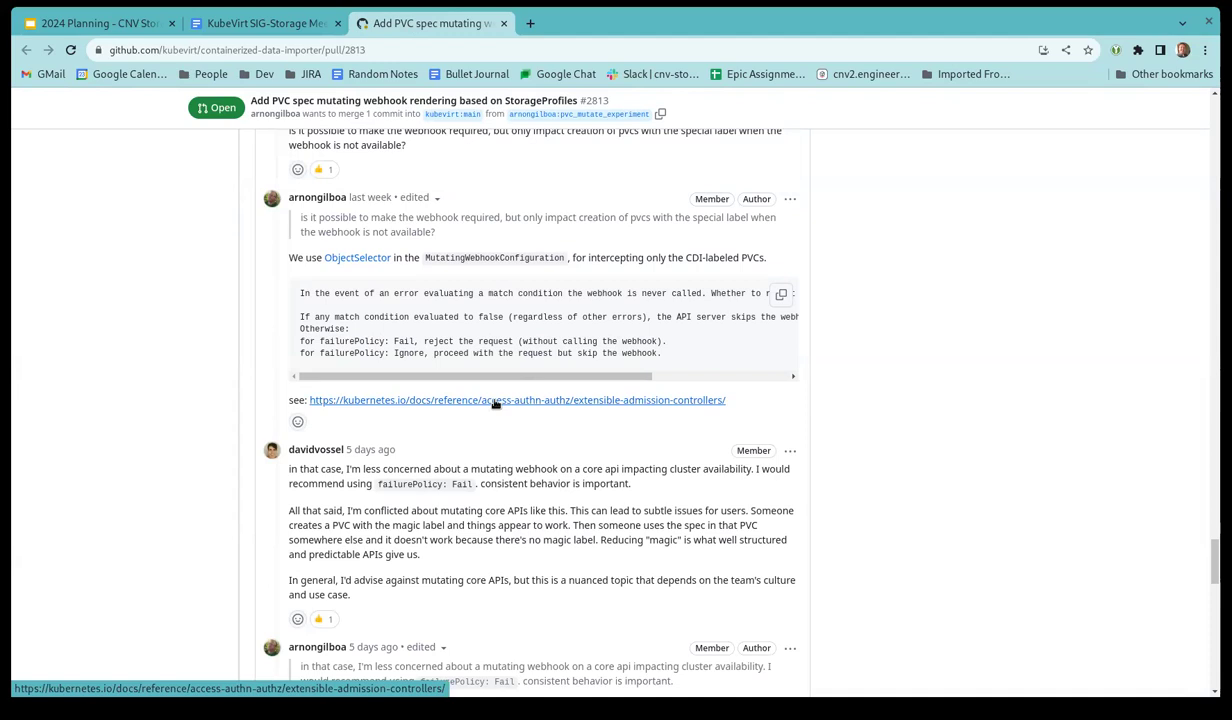
pyautogui.middleClick(496, 401)
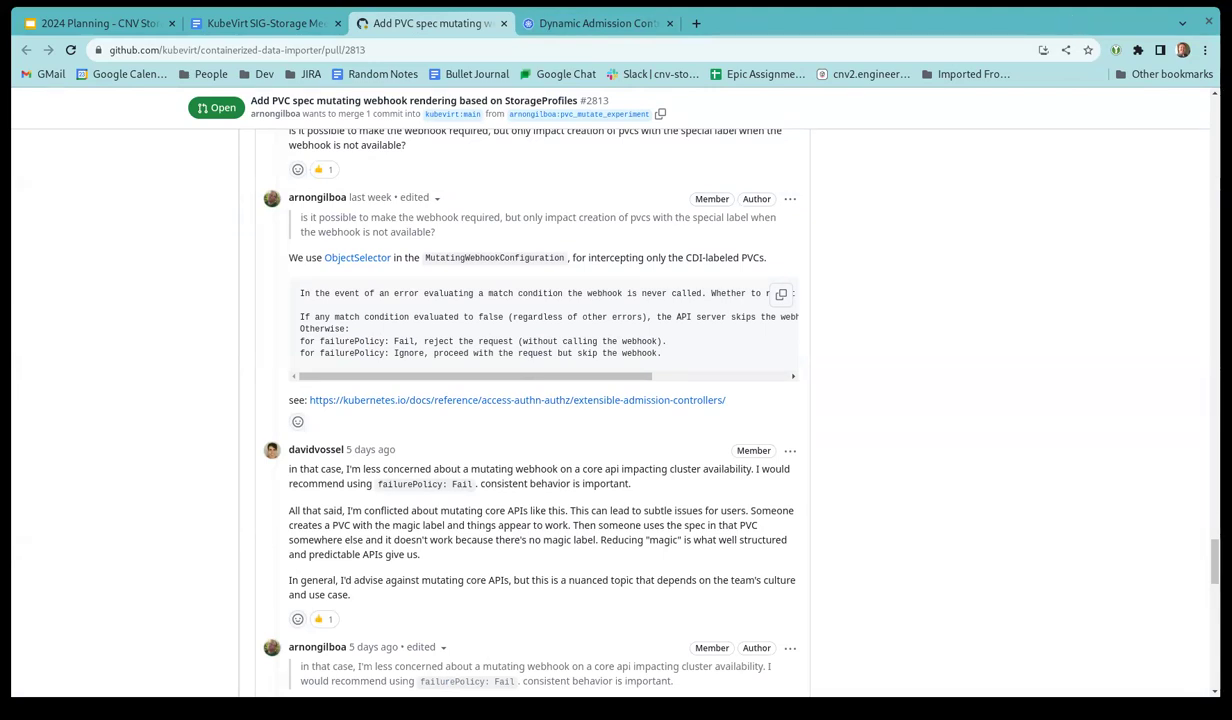
# Step: Switch to the Dynamic Admission Control documentation page and skim down through it
pyautogui.click(631, 30)
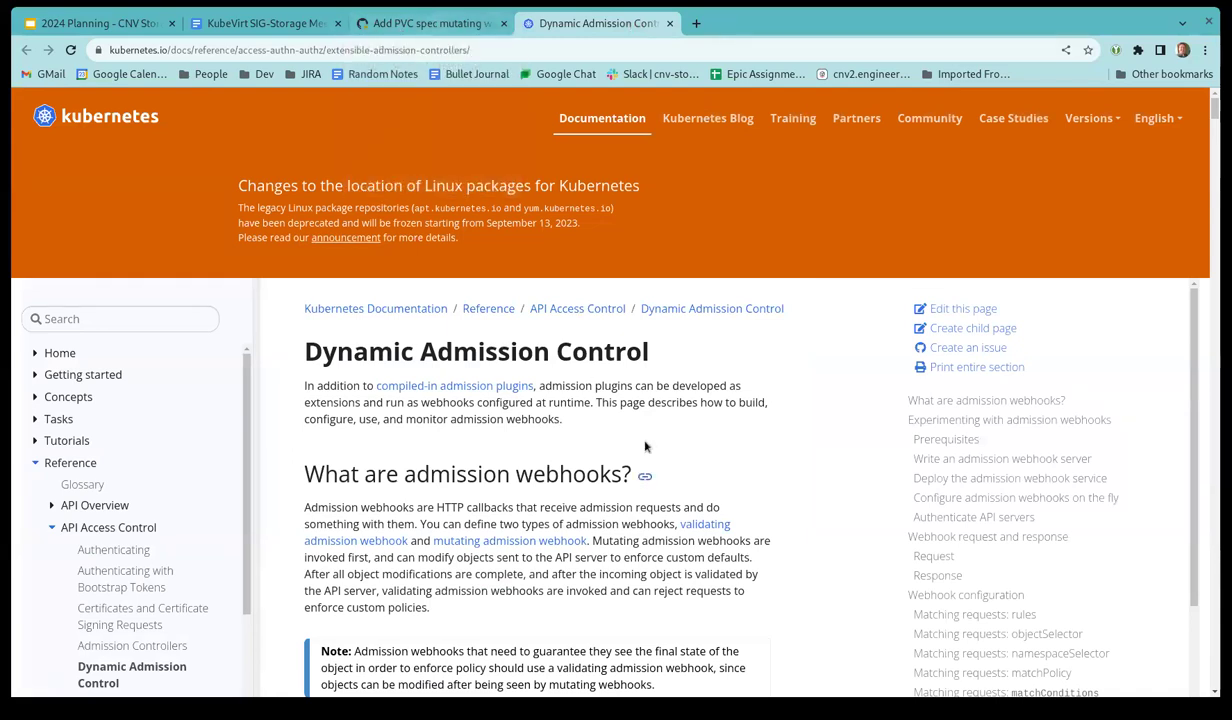
pyautogui.scroll(-3, 776, 425)
pyautogui.scroll(-4, 776, 425)
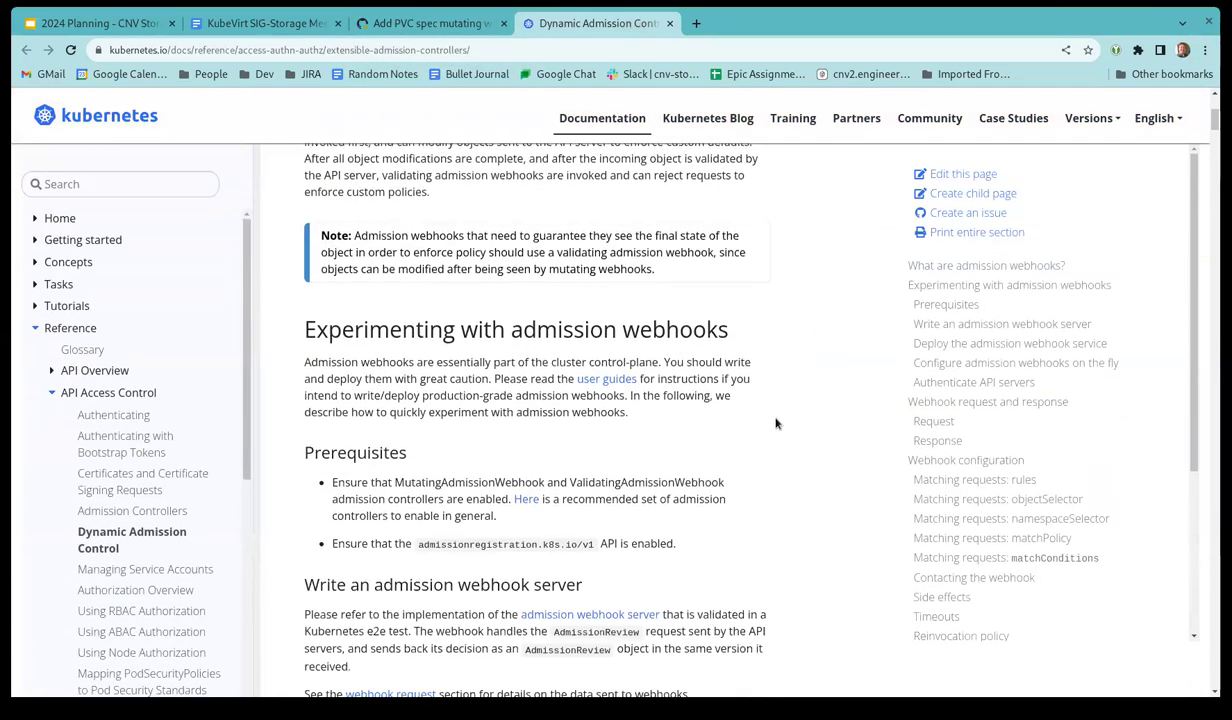
pyautogui.scroll(-5, 776, 425)
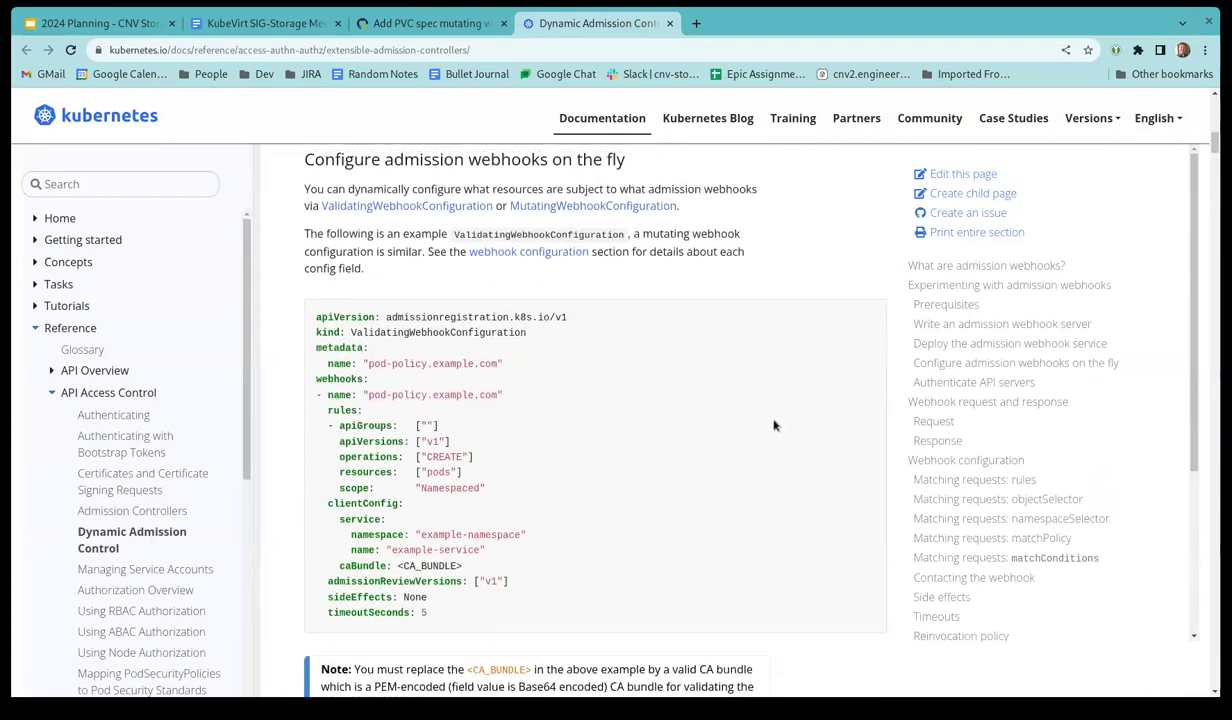
pyautogui.scroll(1, 776, 425)
pyautogui.scroll(-2, 776, 425)
pyautogui.scroll(-3, 774, 425)
pyautogui.scroll(-7, 774, 425)
pyautogui.scroll(-5, 774, 425)
# Step: Search the page for 'failure' down to the failurePolicy example line, then close the docs tab
pyautogui.hotkey('ctrl', 'f')
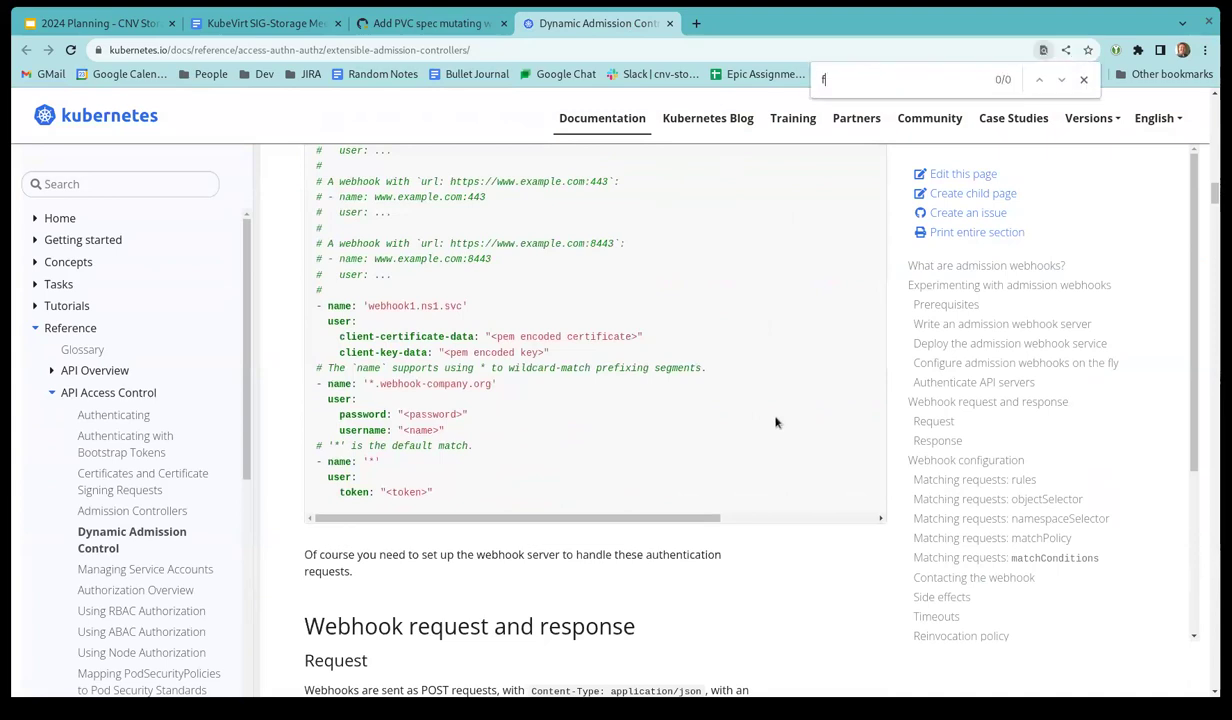
pyautogui.write('failure')
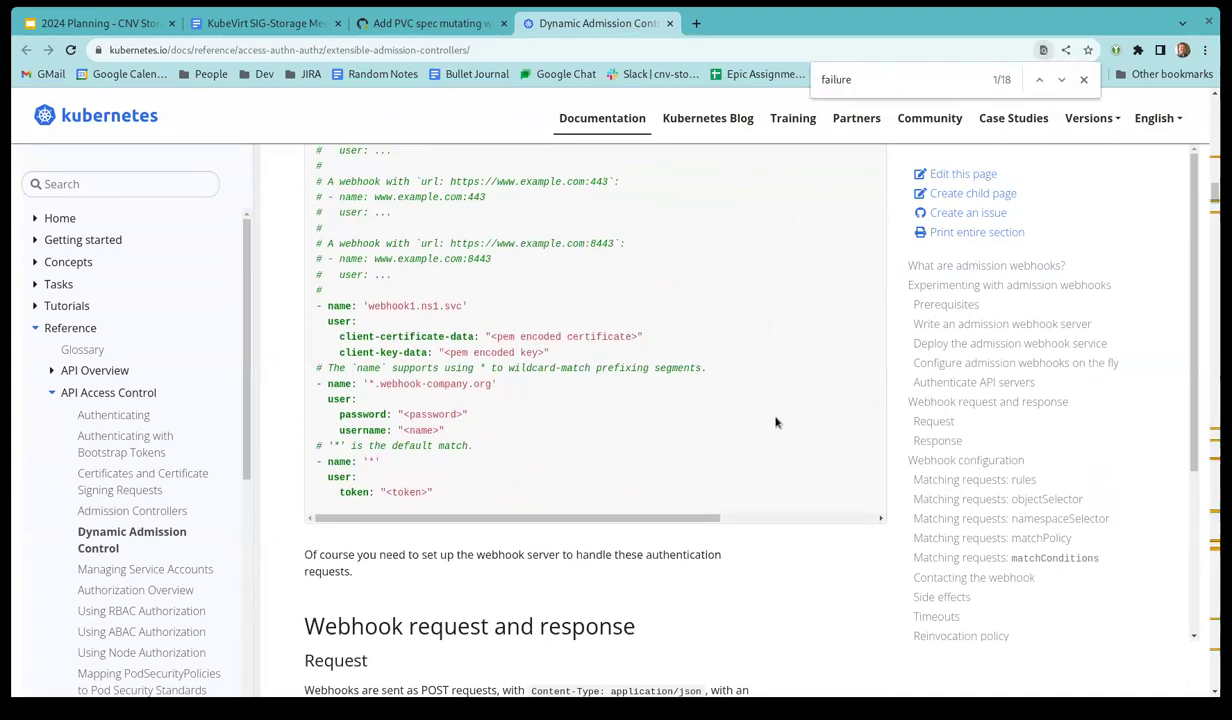
pyautogui.click(1062, 80)
pyautogui.click(1062, 80)
pyautogui.click(1062, 80)
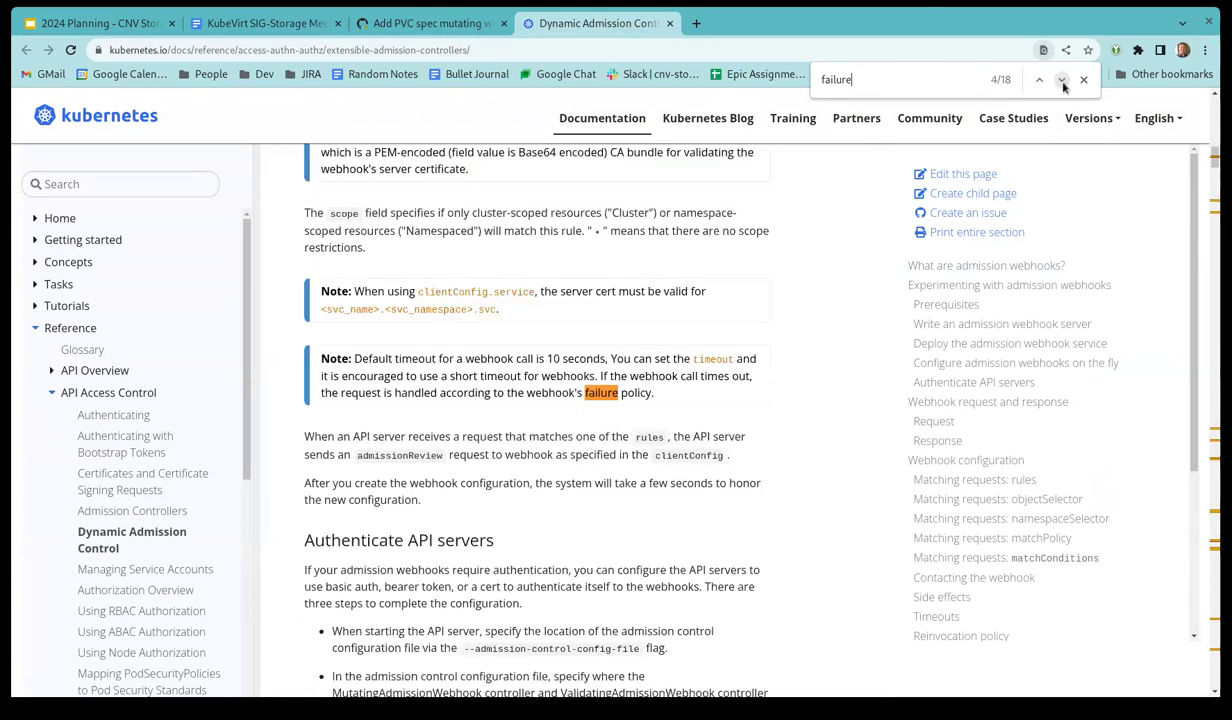
pyautogui.click(1062, 80)
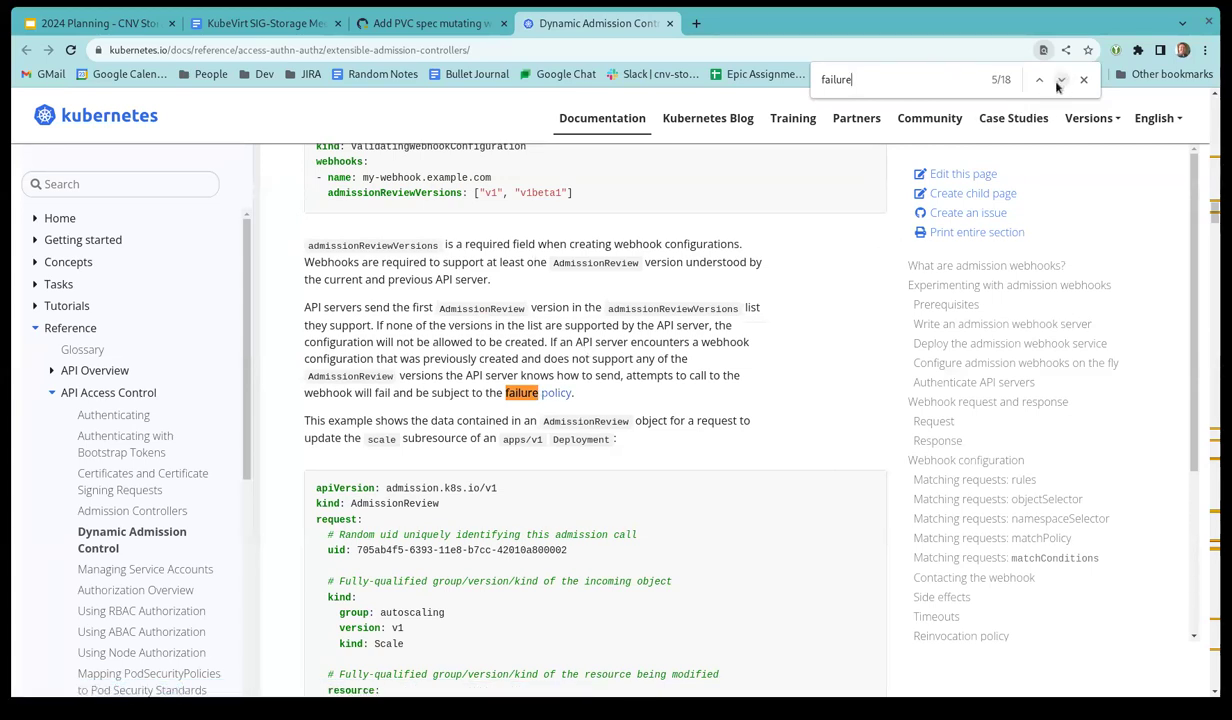
pyautogui.click(1060, 80)
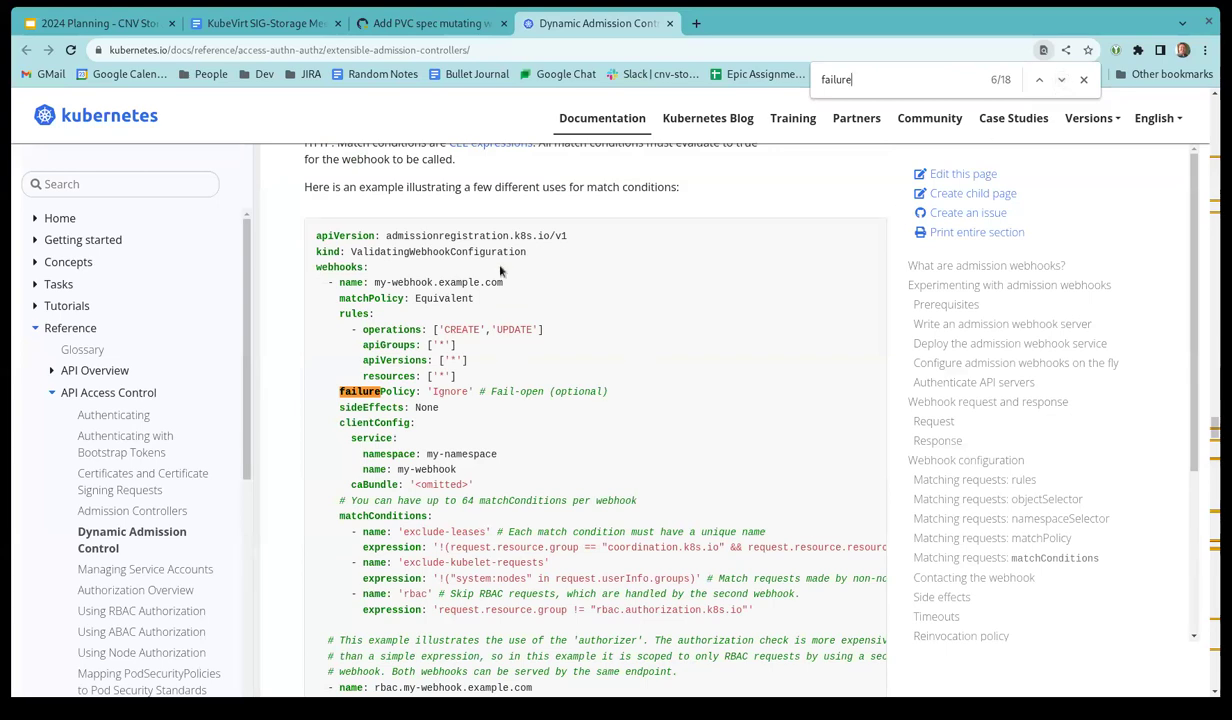
pyautogui.click(670, 23)
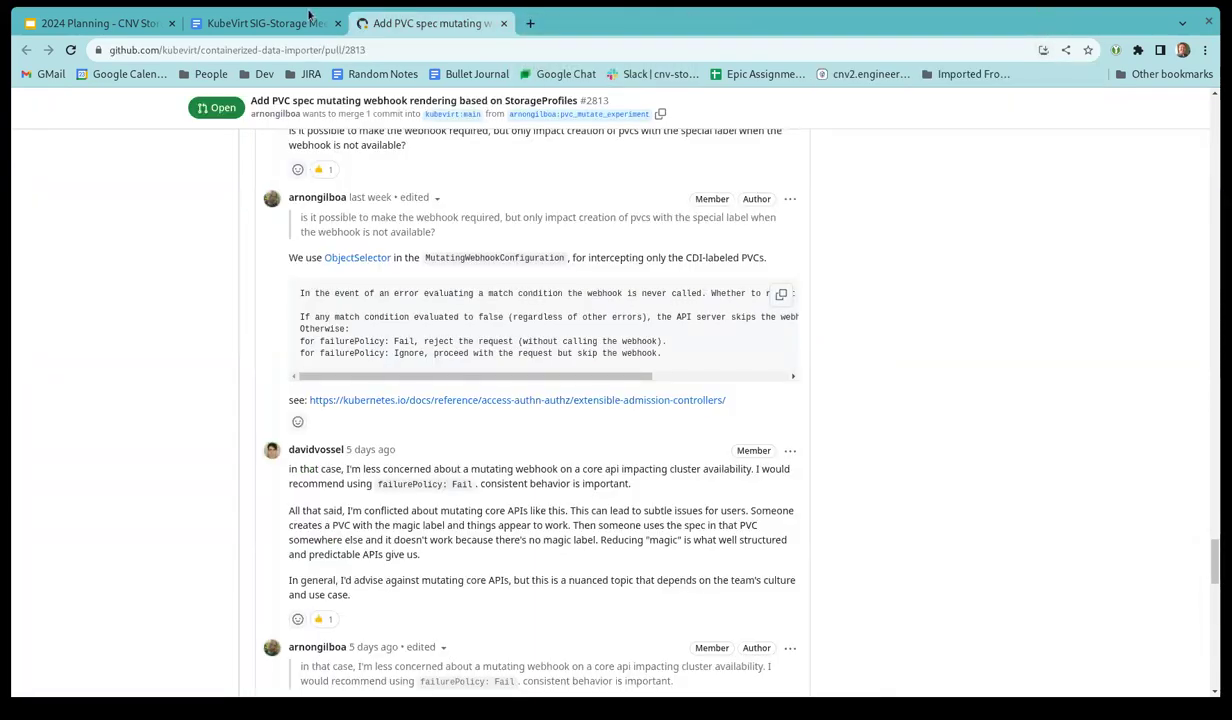
# Step: Return to the meeting doc and place the cursor at the end of the 'api server is down' bullet
pyautogui.click(290, 23)
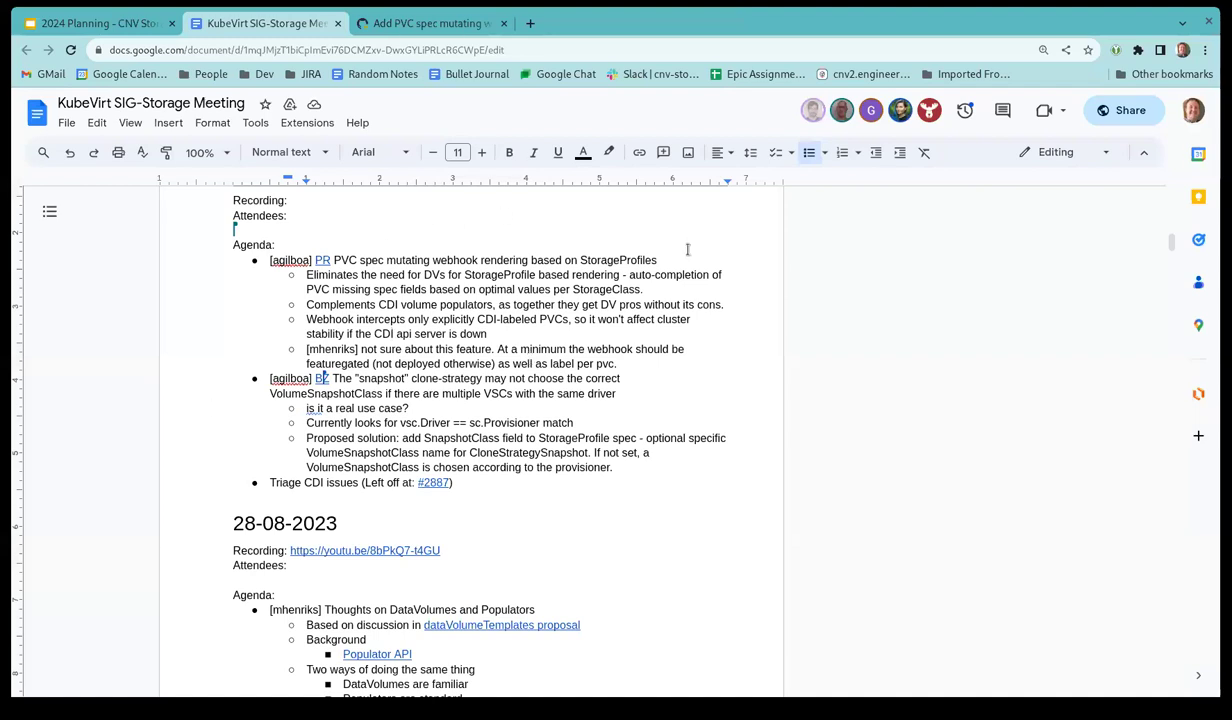
pyautogui.click(488, 330)
# Step: Add a nested sub-bullet 'What happens to labeled PVCs when the API server is down?'
pyautogui.press('Return')
pyautogui.press('Tab')
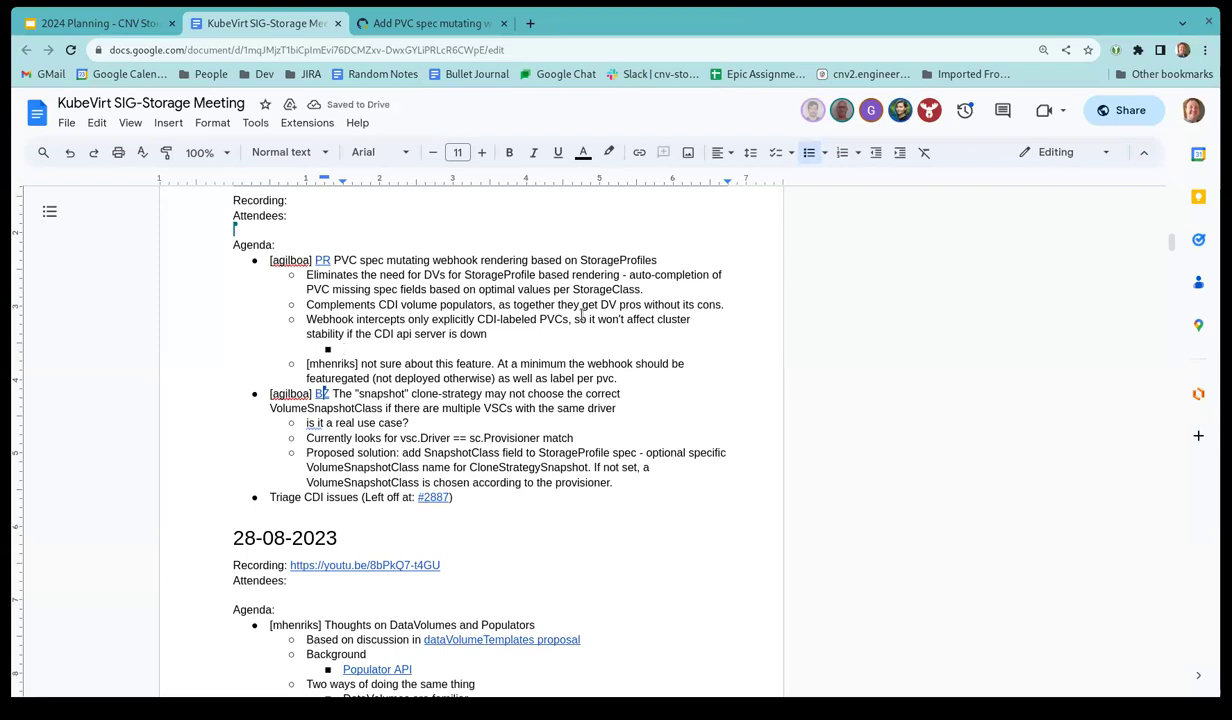
pyautogui.write('What happens to labeled PVCs when the API server is down?')
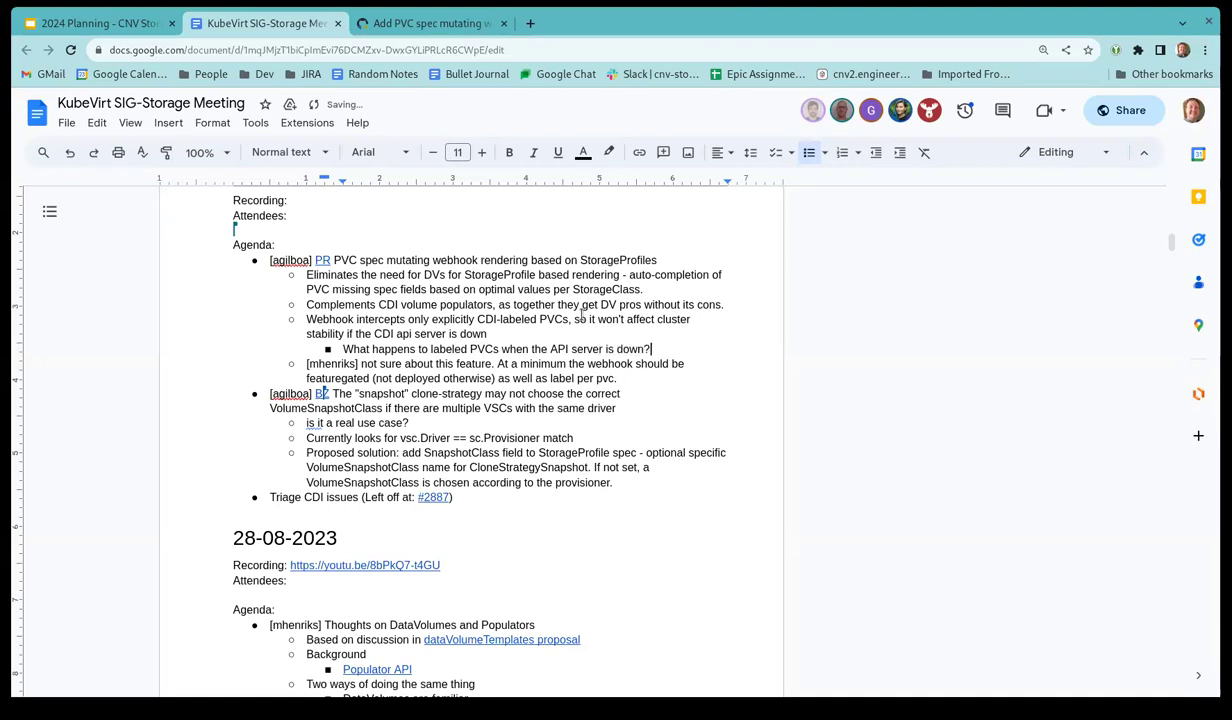
# Step: Add a second bullet 'What happens to unlabeled PVCs when the API server is down?'
pyautogui.press('Return')
pyautogui.write('What happens if')
pyautogui.press('BackSpace')
pyautogui.press('BackSpace')
pyautogui.press('BackSpace')
pyautogui.write('to unlkab')
pyautogui.press('BackSpace')
pyautogui.press('BackSpace')
pyautogui.press('BackSpace')
pyautogui.press('BackSpace')
pyautogui.press('BackSpace')
pyautogui.press('BackSpace')
pyautogui.write('unlabeled PVCs when the API server is down')
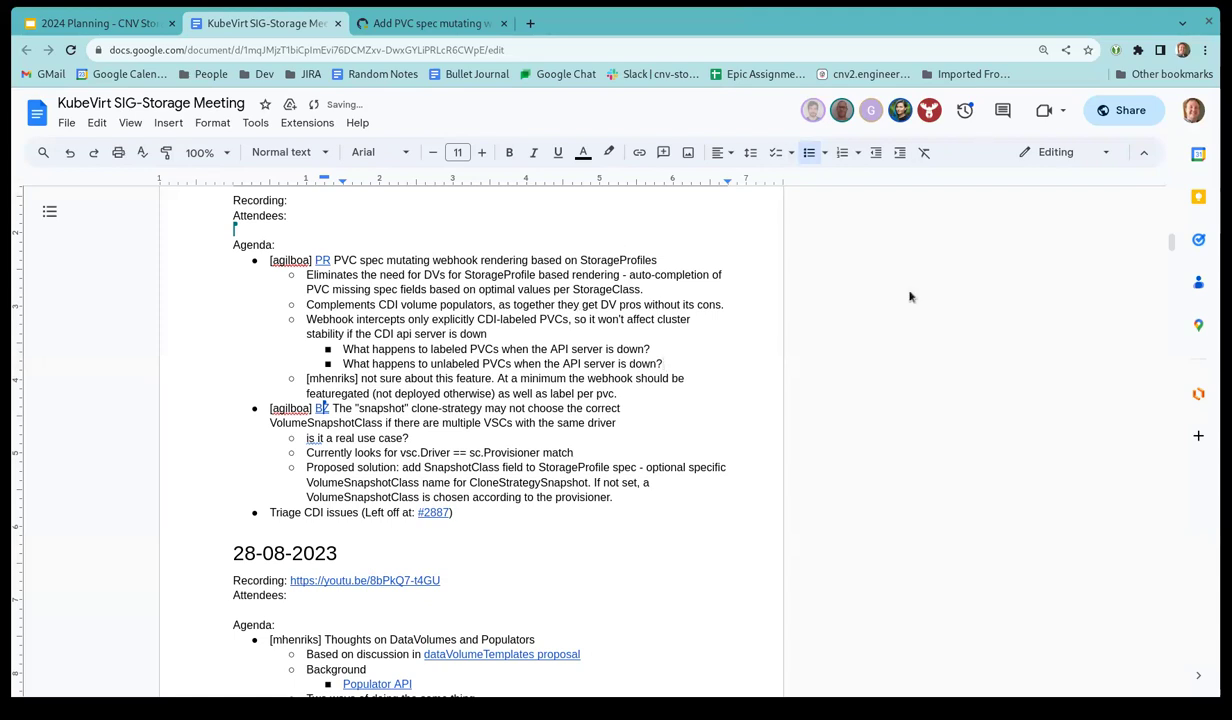
pyautogui.write('?')
pyautogui.moveTo(383, 393); pyautogui.dragTo(322, 395)
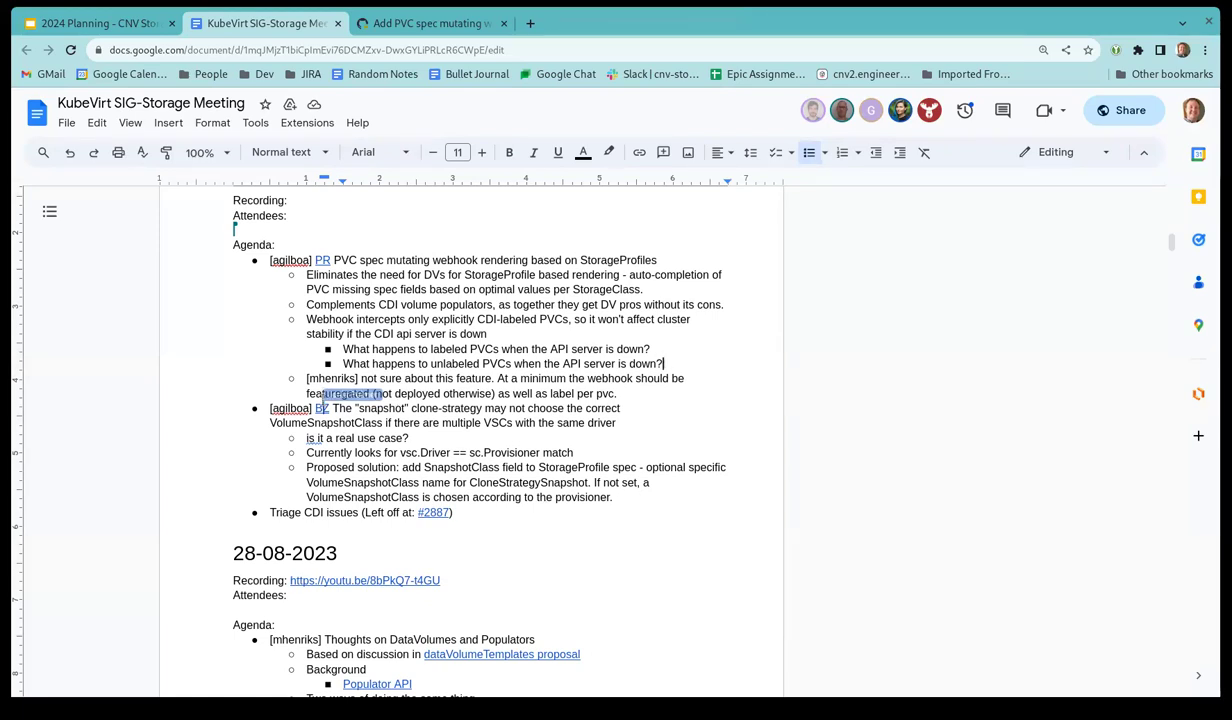
pyautogui.click(372, 345)
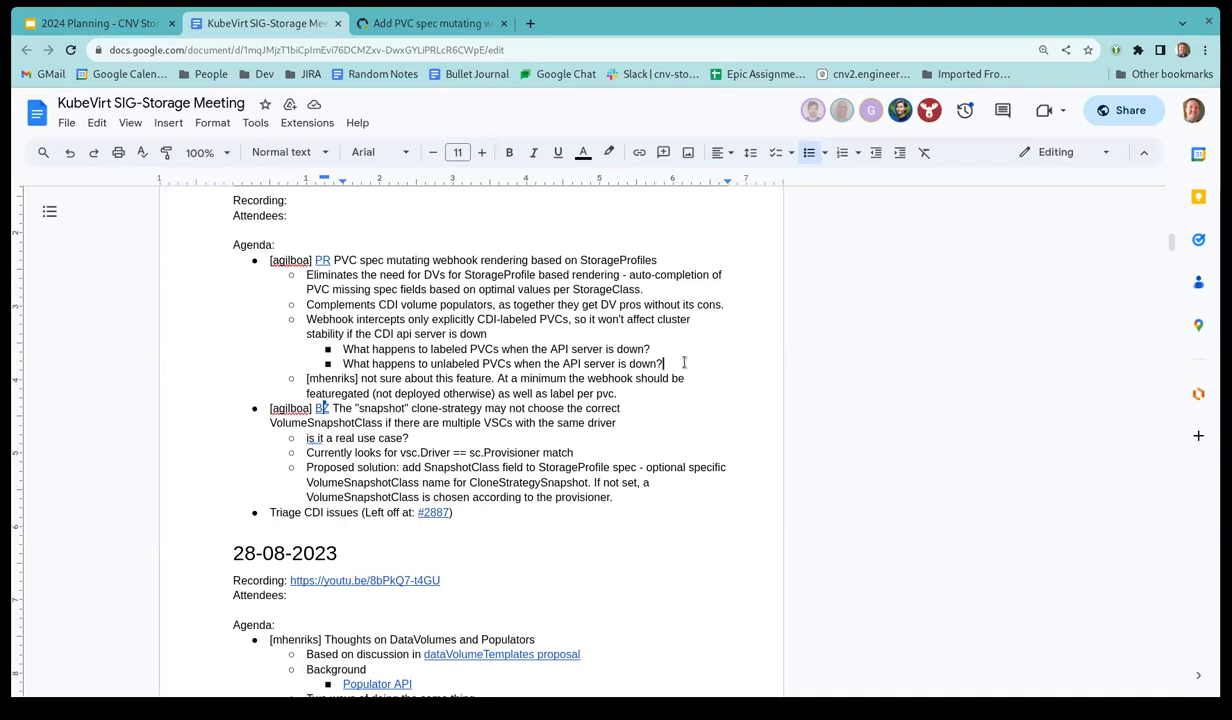
pyautogui.press('Return')
pyautogui.press('Tab')
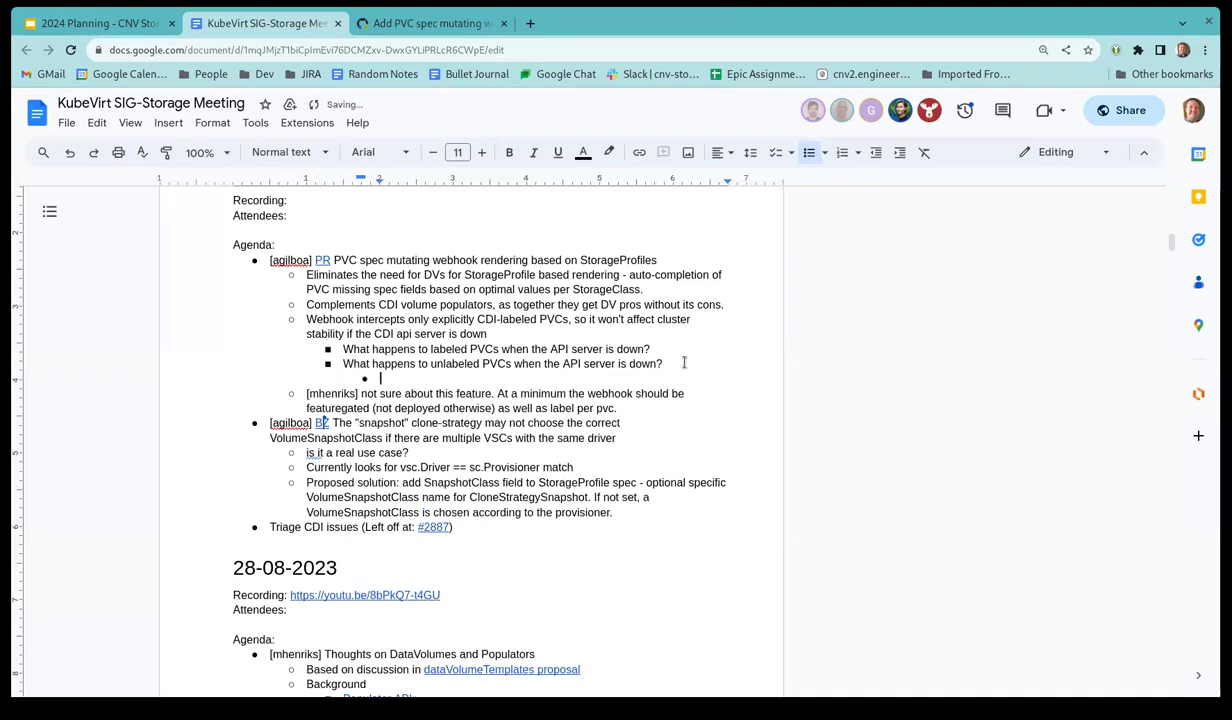
pyautogui.write('Unlabeled PVCs')
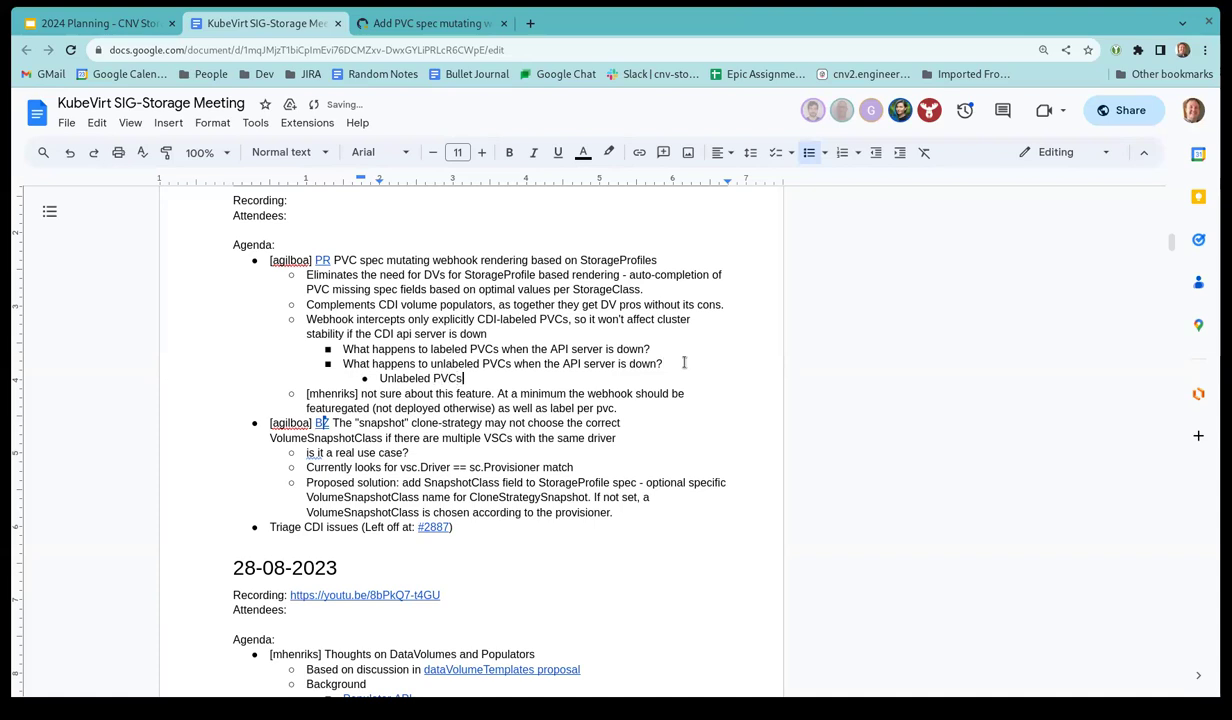
pyautogui.write(' are a')
pyautogui.press('BackSpace')
pyautogui.write('not')
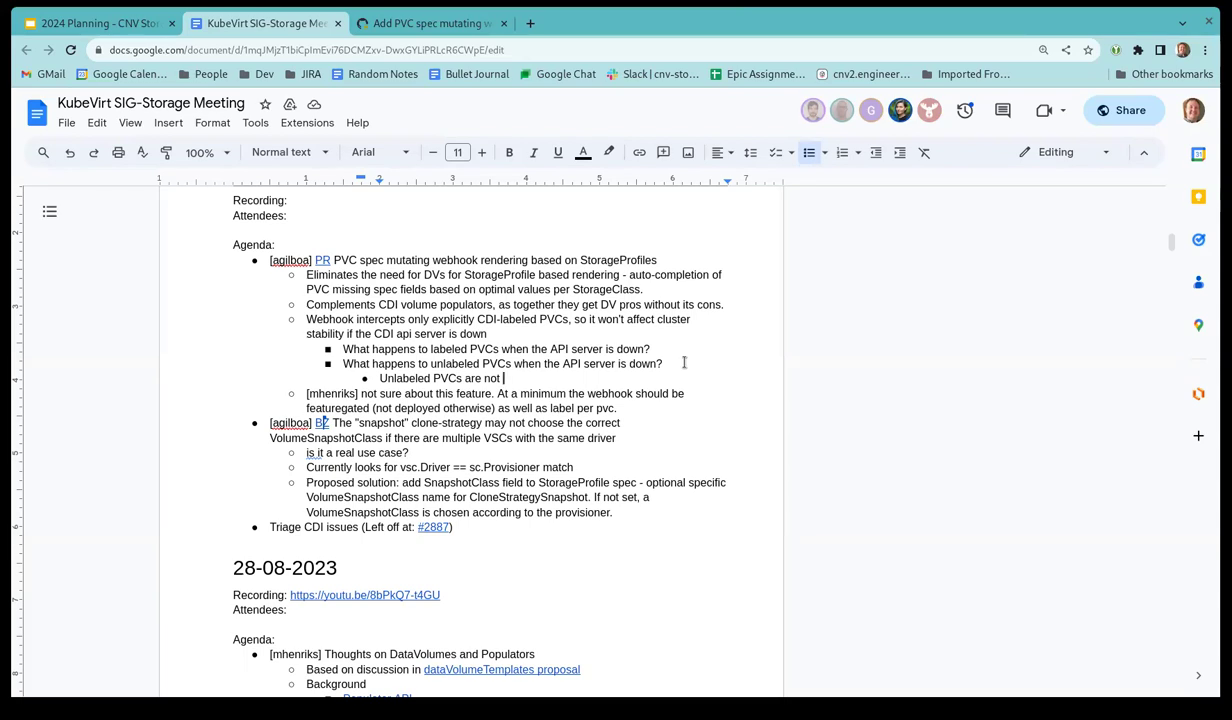
pyautogui.write('affected at all')
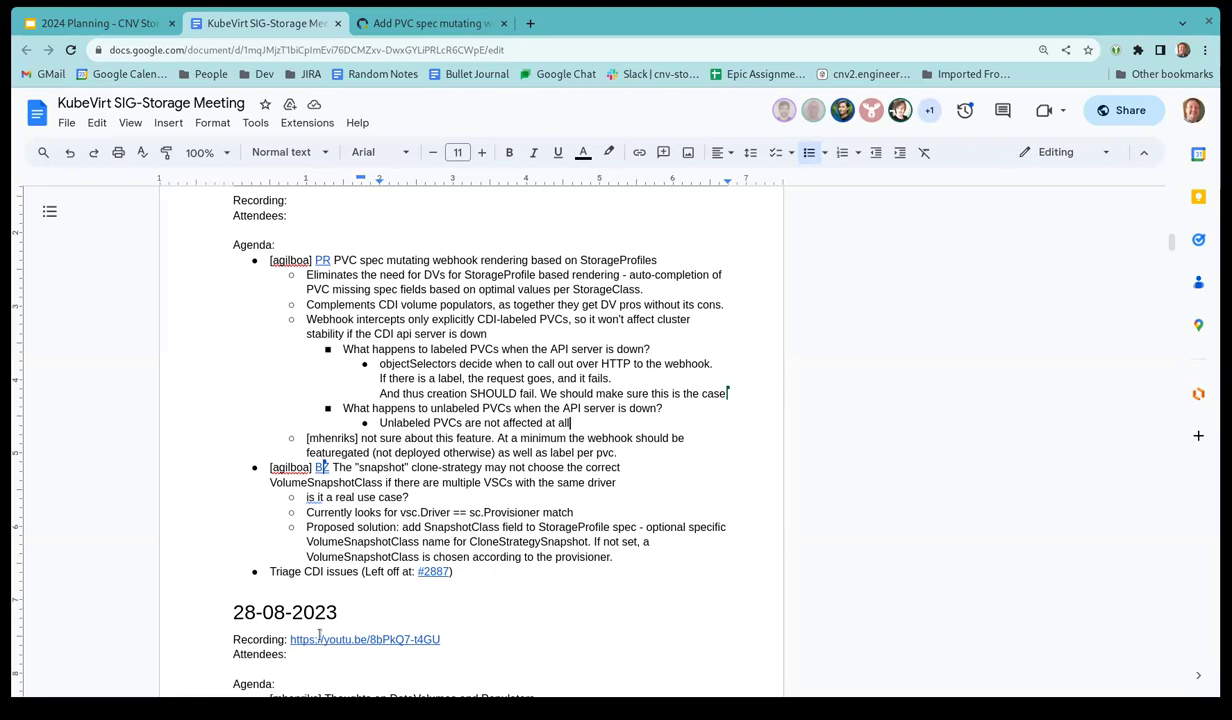
pyautogui.scroll(-1, 584, 456)
pyautogui.scroll(1, 608, 474)
pyautogui.scroll(-3, 413, 492)
pyautogui.scroll(2, 447, 483)
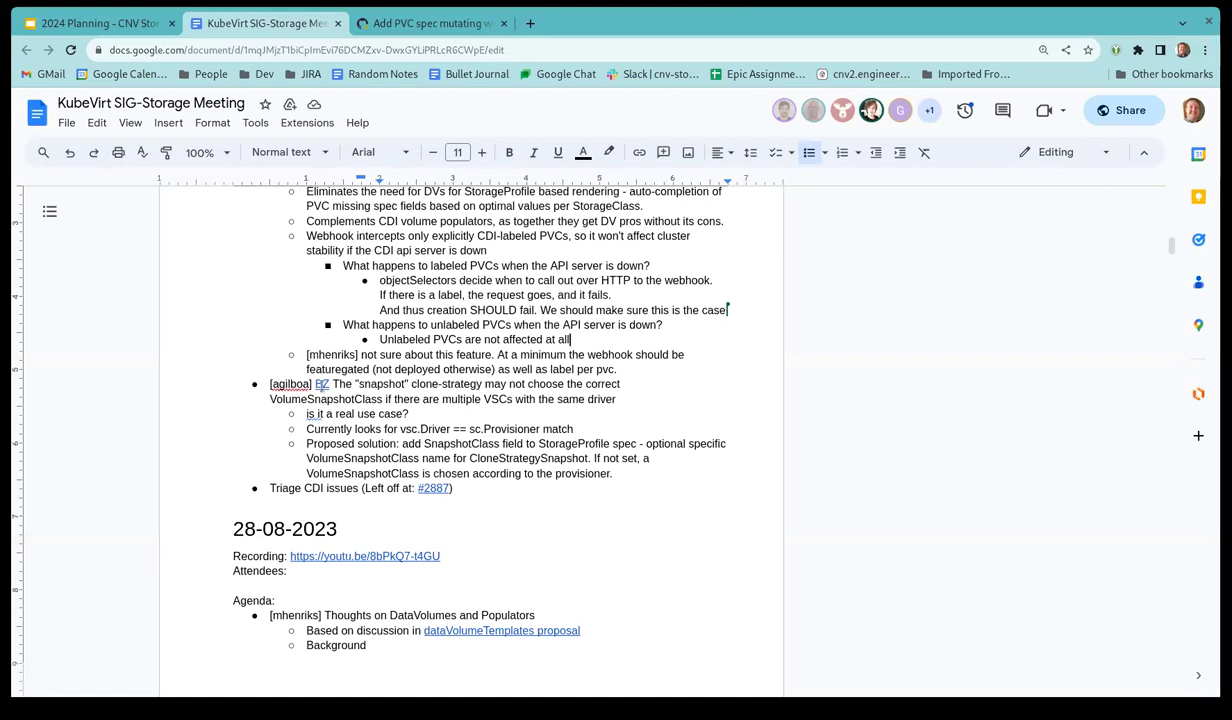
# Step: Open the BZ-linked Bugzilla bug 2219774 and read it down to the Expected results
pyautogui.click(322, 384)
pyautogui.click(378, 408)
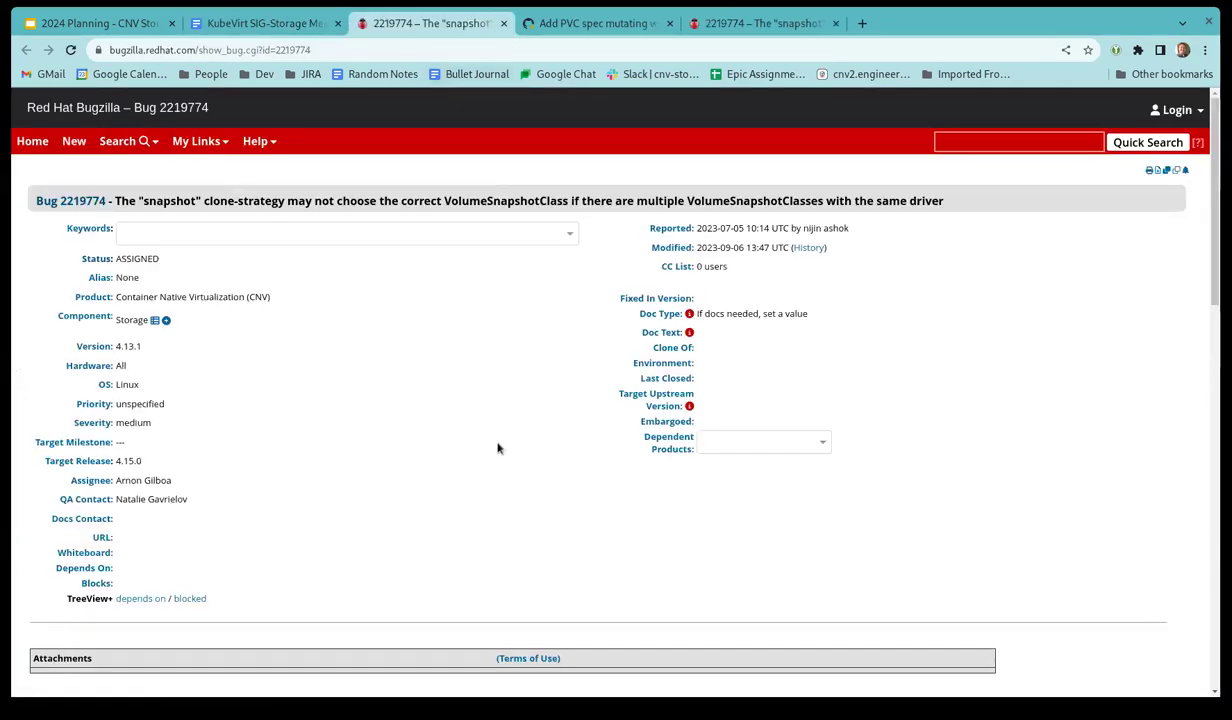
pyautogui.scroll(-6, 497, 448)
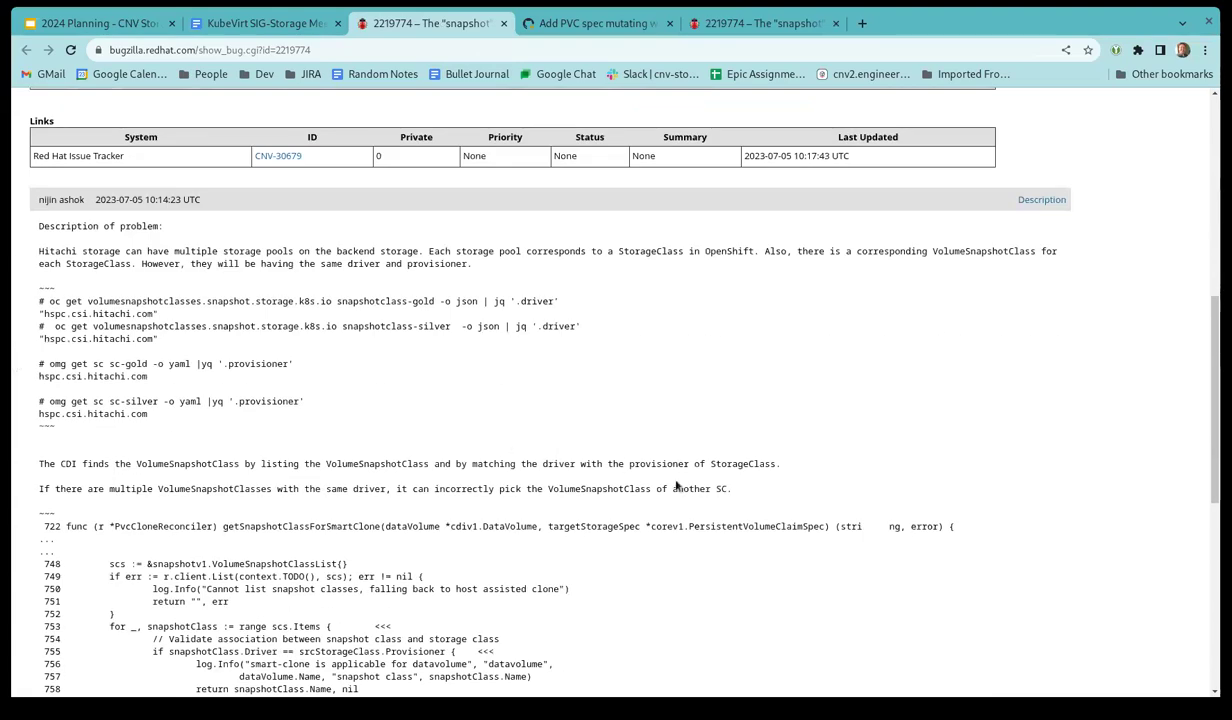
pyautogui.scroll(-1, 676, 482)
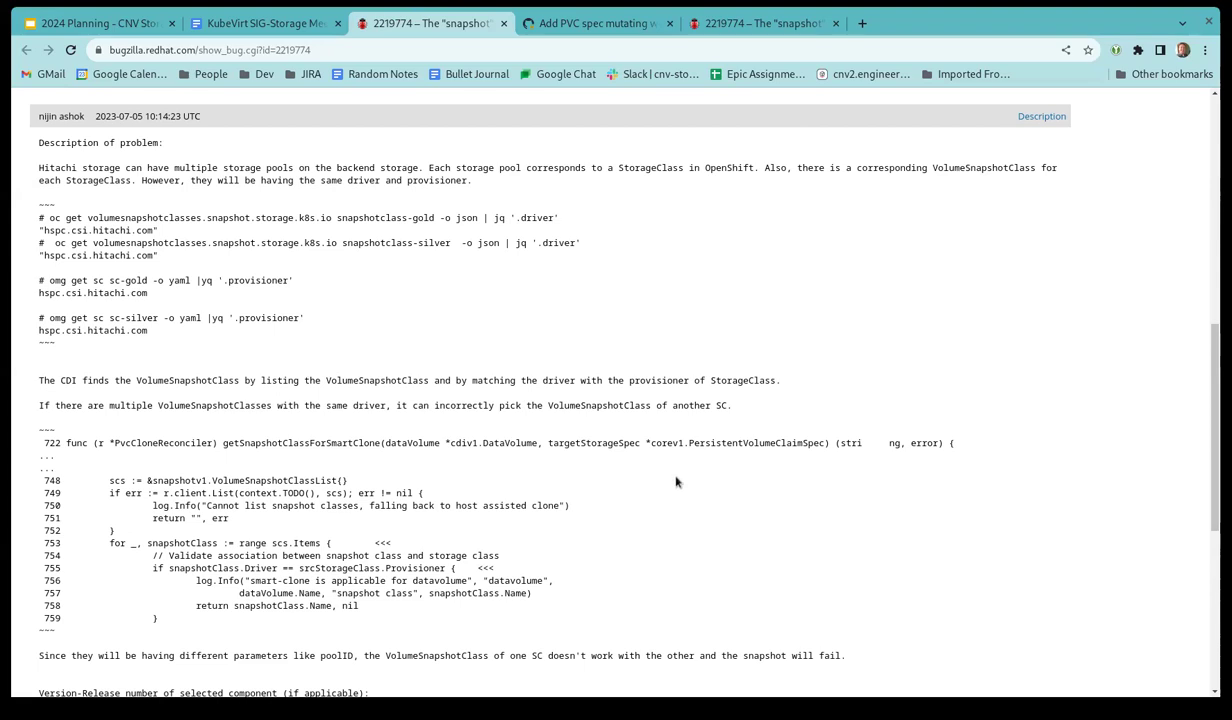
pyautogui.scroll(-5, 675, 482)
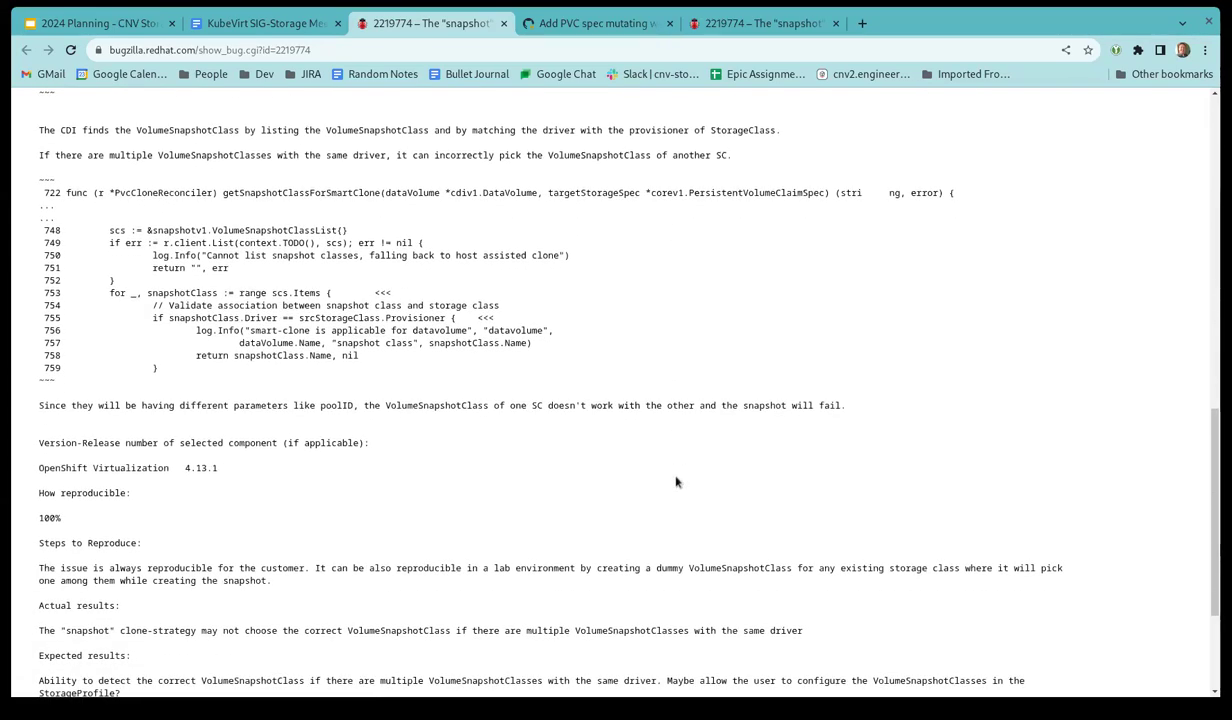
pyautogui.scroll(-2, 675, 482)
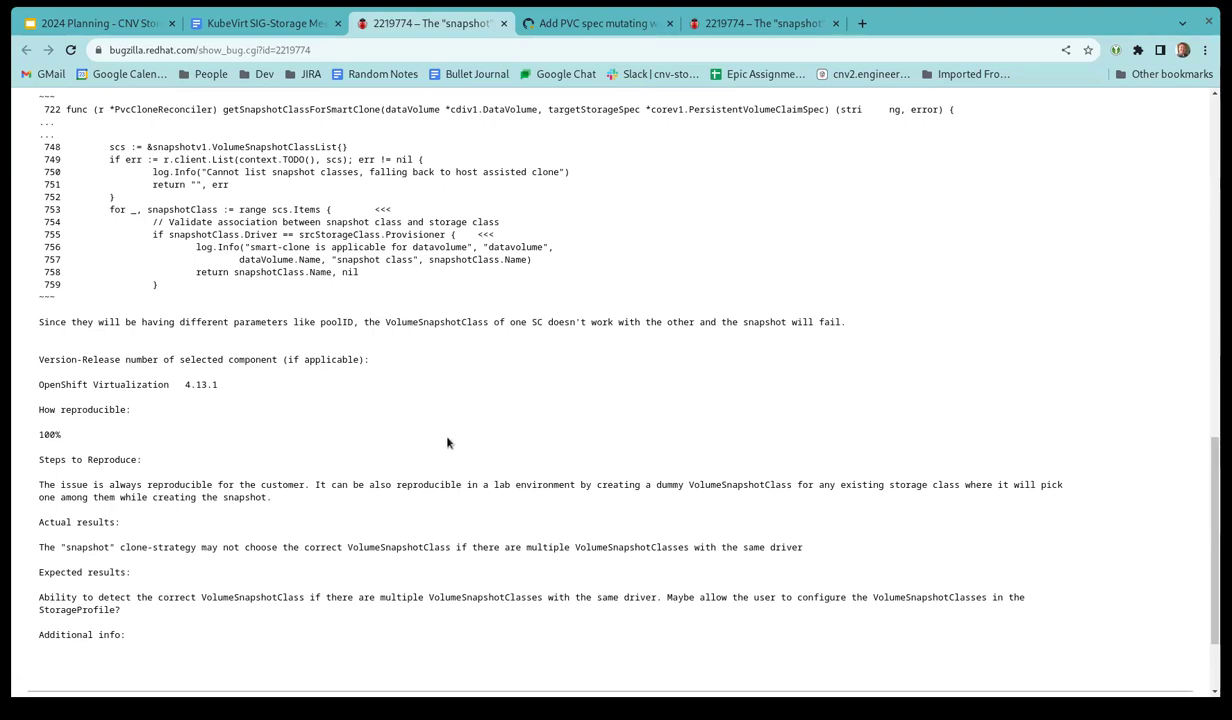
pyautogui.scroll(-3, 447, 442)
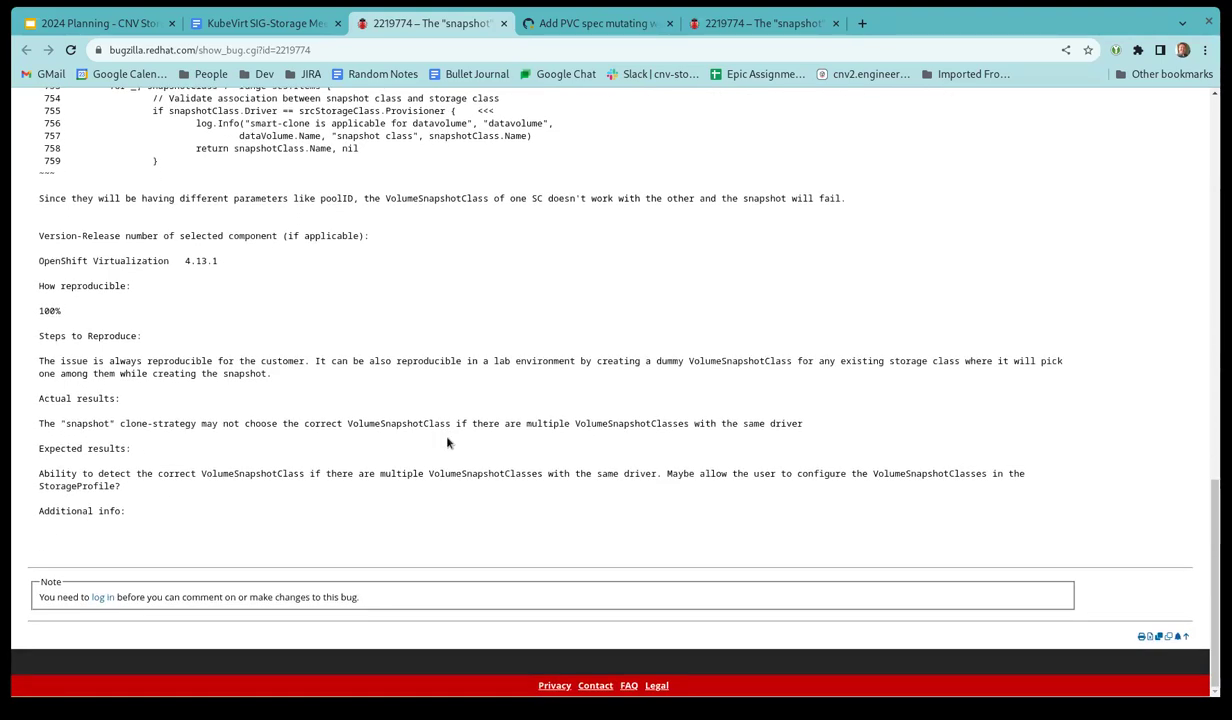
pyautogui.scroll(3, 447, 442)
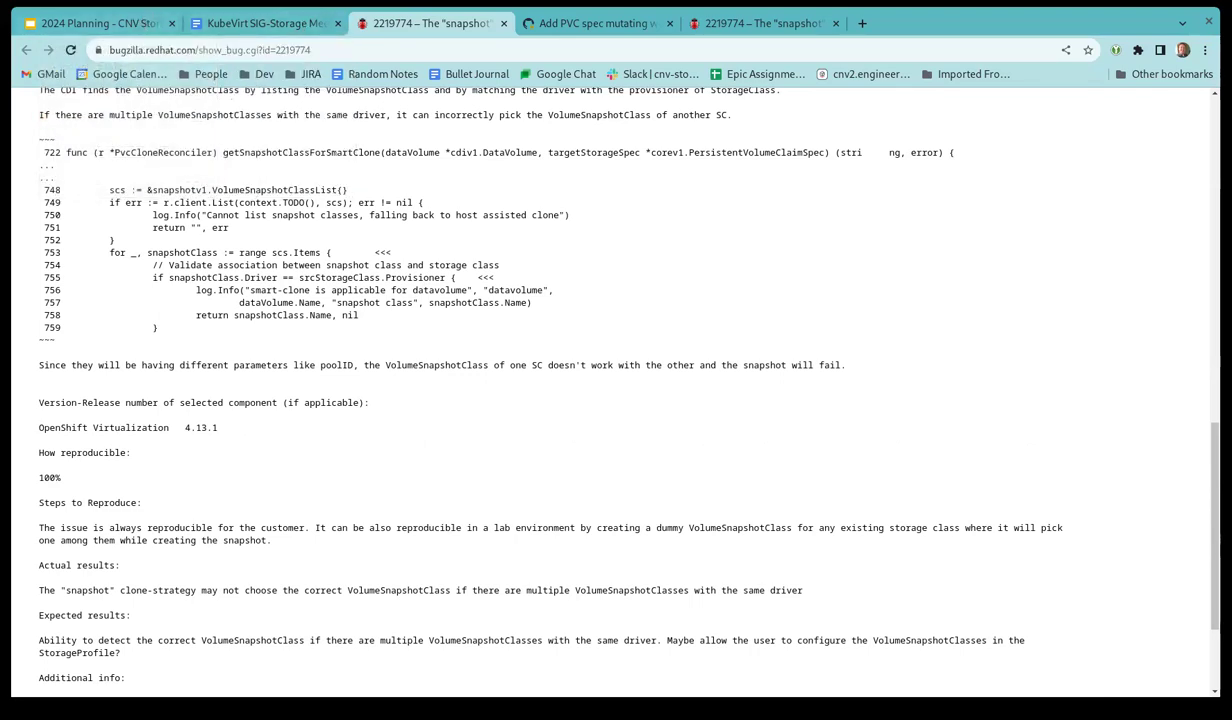
# Step: Switch back to the KubeVirt SIG-Storage meeting notes and look over the snapshot clone-strategy item
pyautogui.click(231, 22)
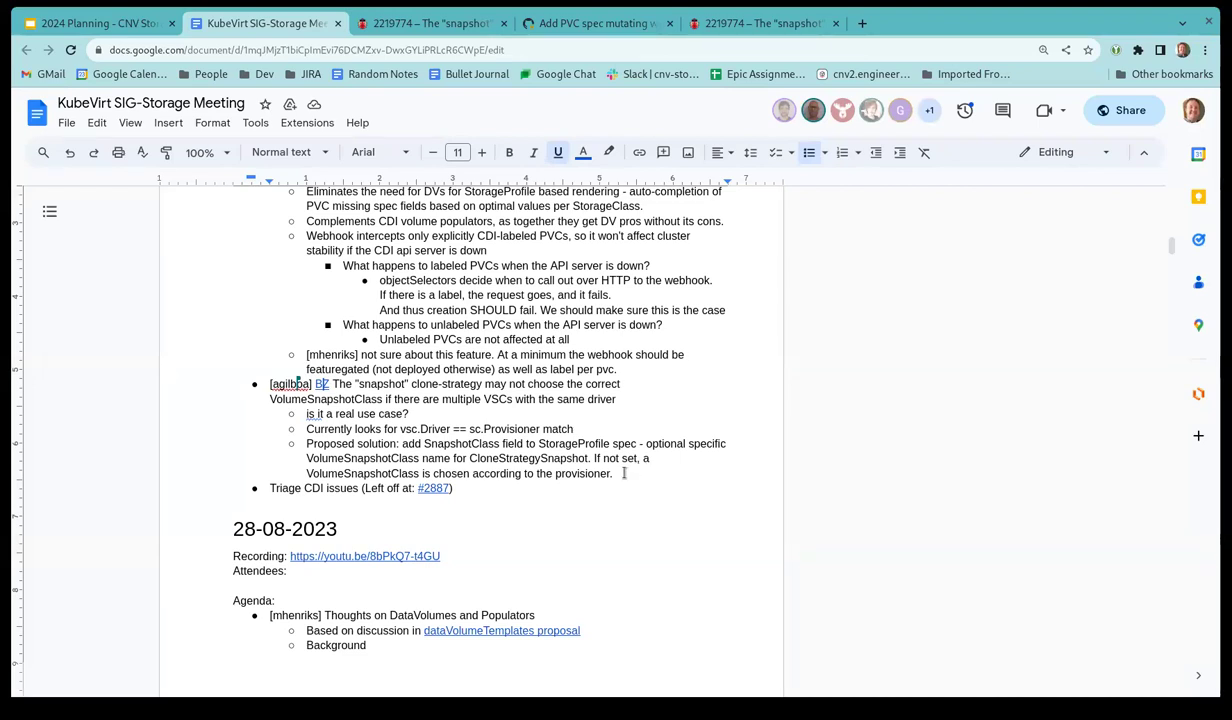
pyautogui.scroll(3, 624, 473)
pyautogui.scroll(-3, 624, 473)
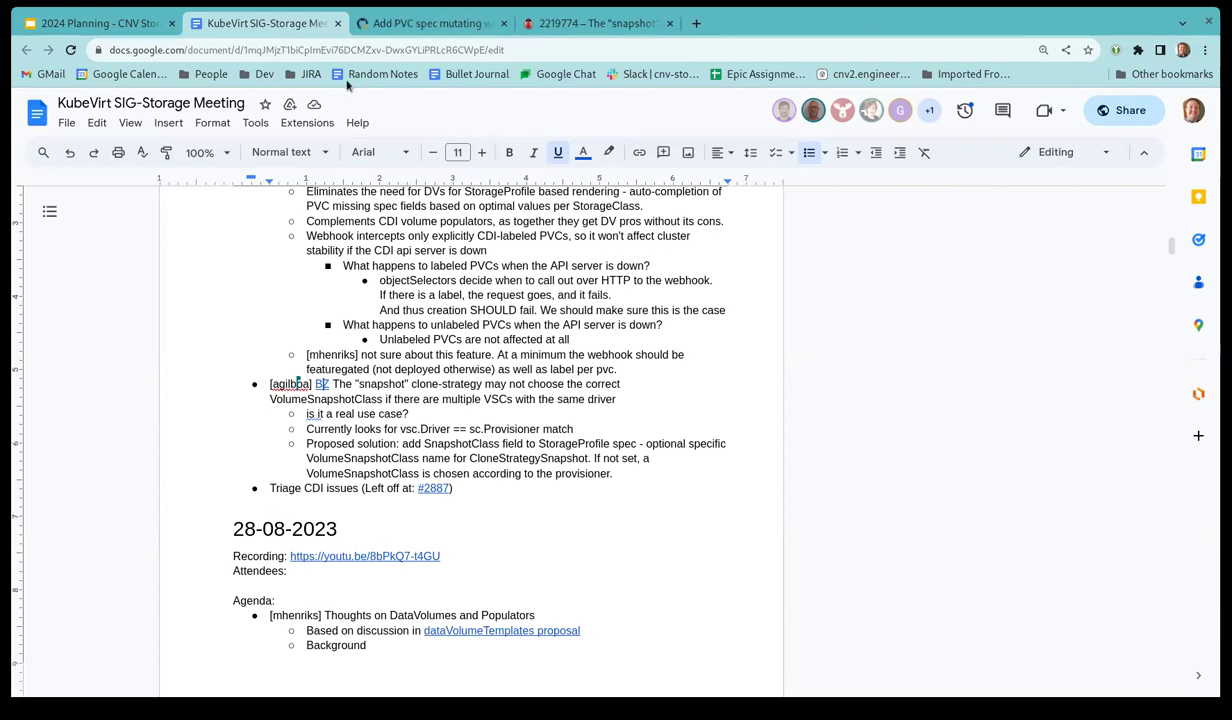
# Step: Close the leftover PR page and open CDI issue #2887 from the Triage CDI issues link
pyautogui.middleClick(405, 30)
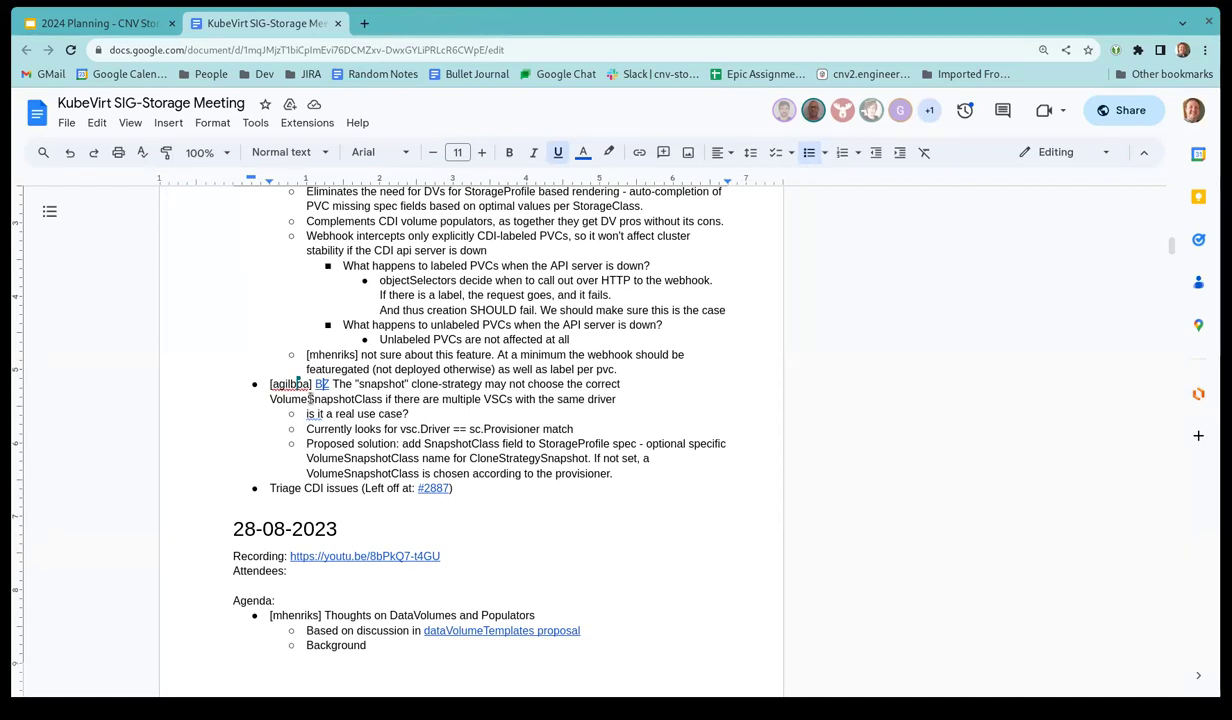
pyautogui.click(425, 488)
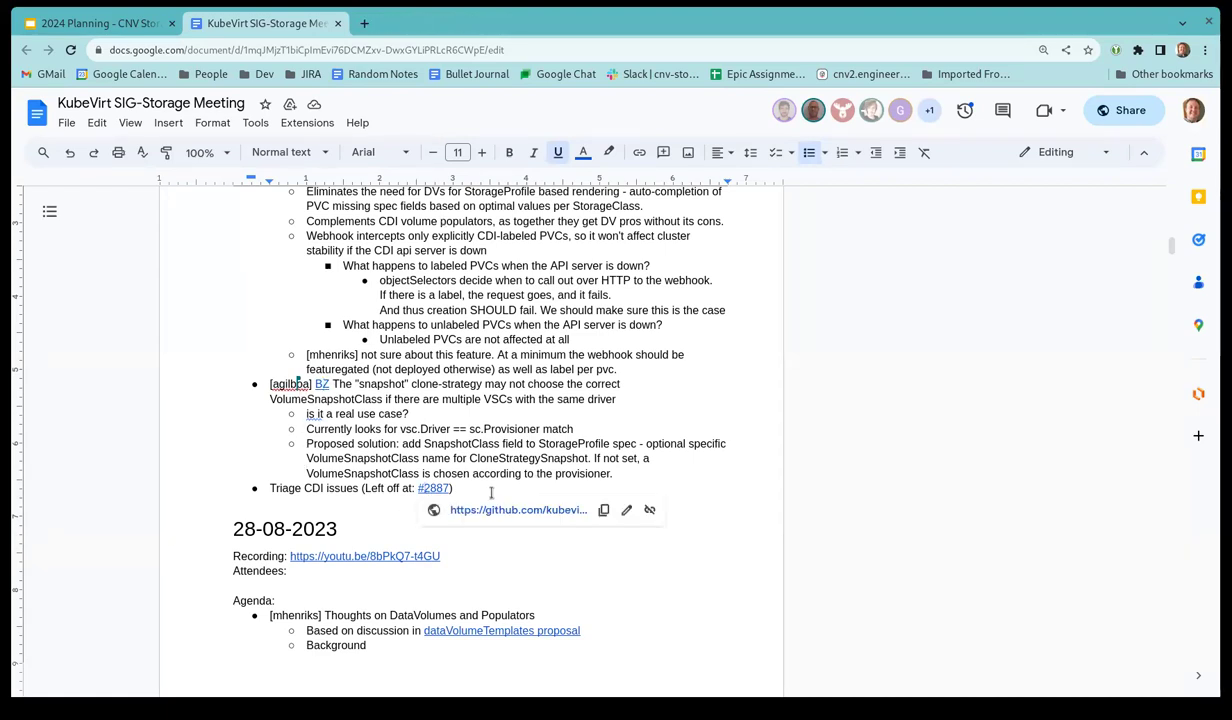
pyautogui.click(497, 510)
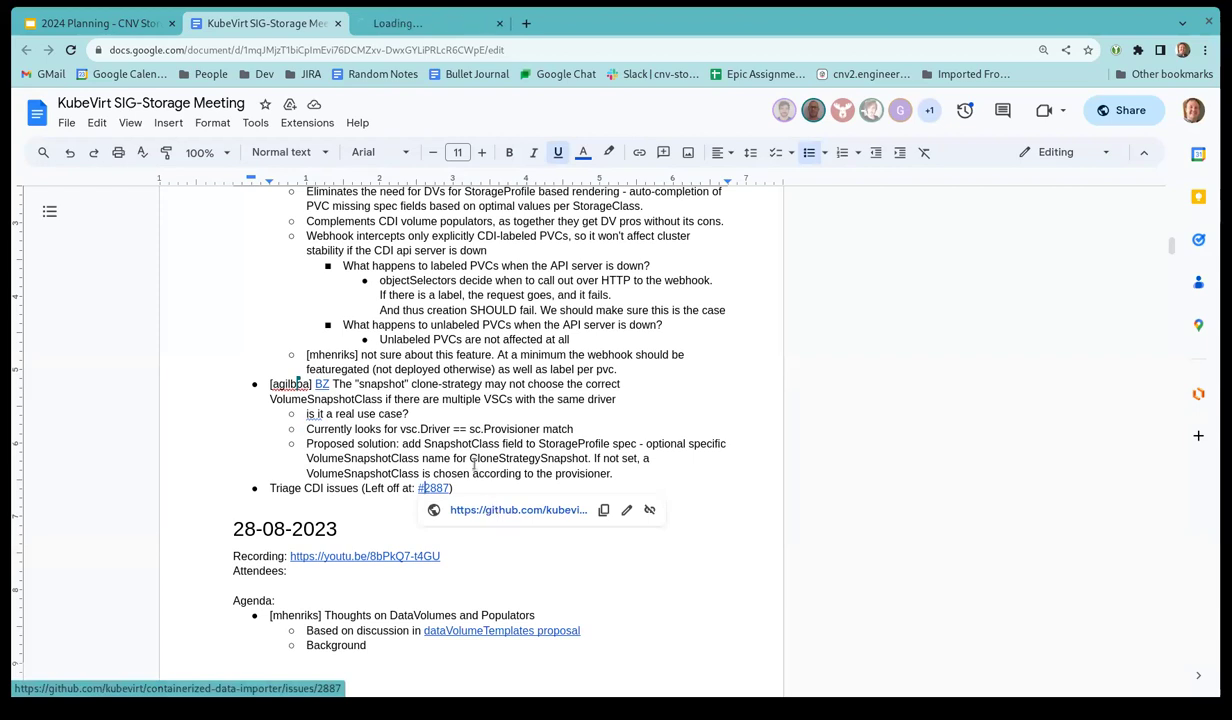
# Step: Read issue #2887's RKE2 crash report and the CDI 1.34.3 / KubeVirt 0.44.0 recommendation
pyautogui.click(418, 24)
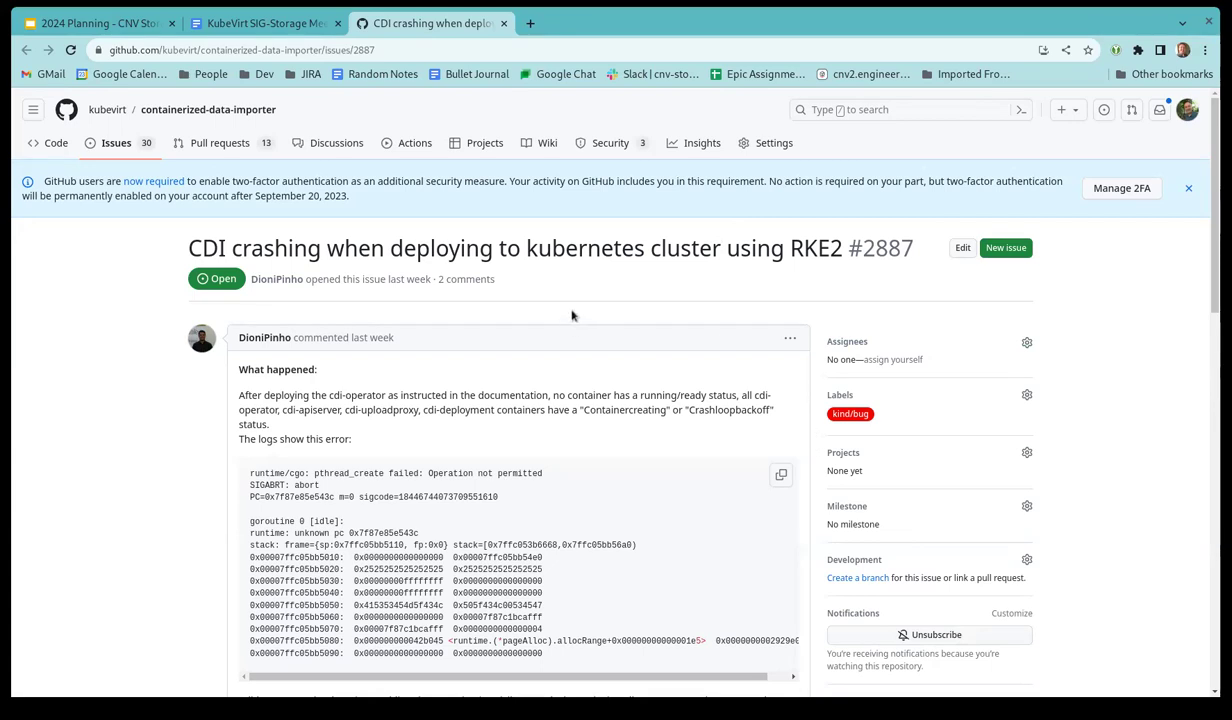
pyautogui.scroll(-3, 540, 310)
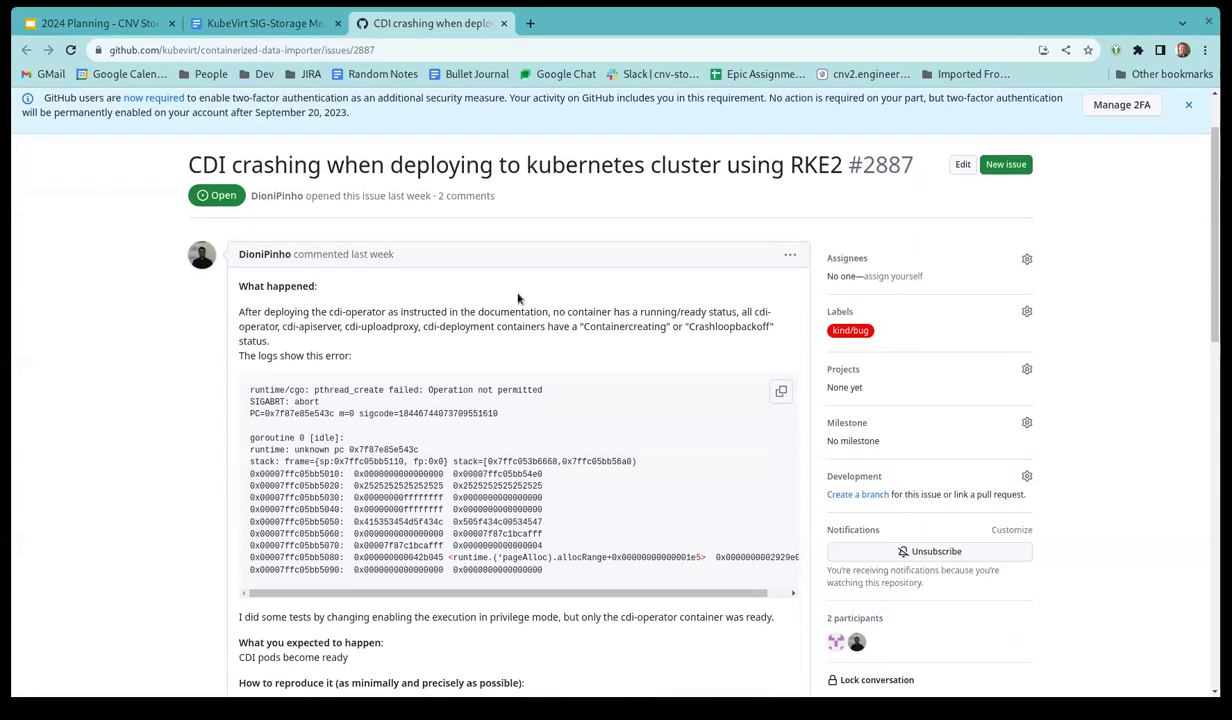
pyautogui.scroll(3, 591, 336)
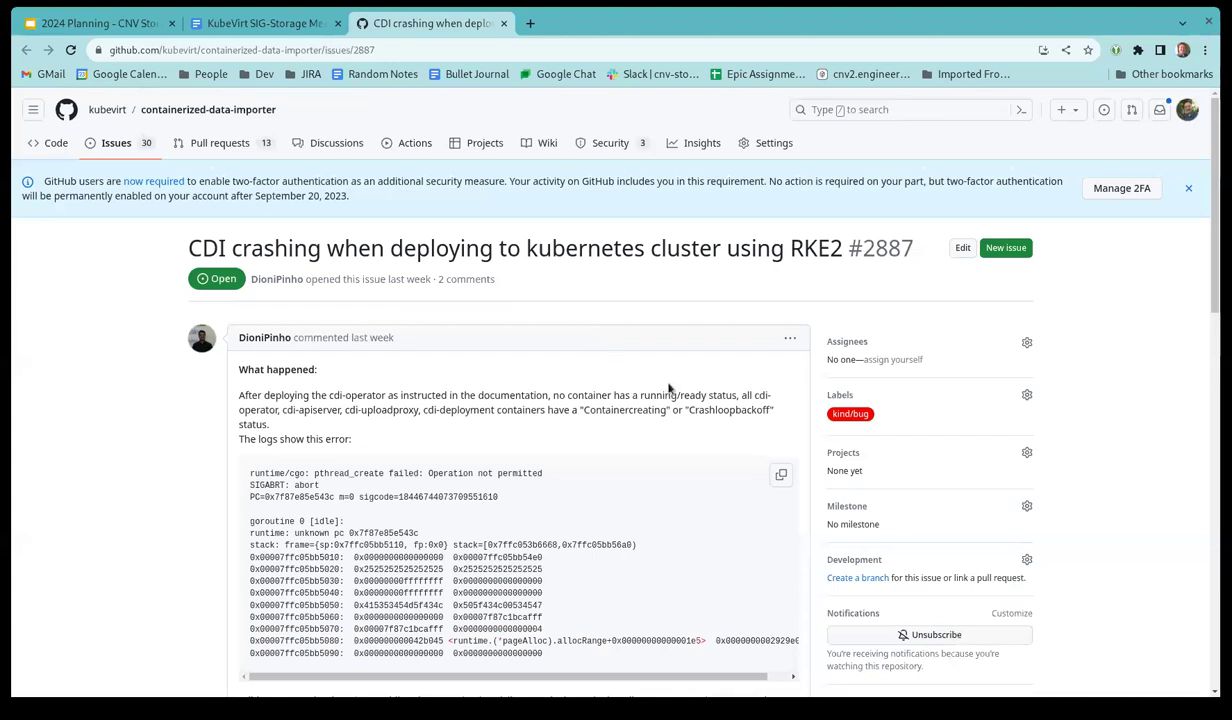
pyautogui.scroll(-2, 670, 400)
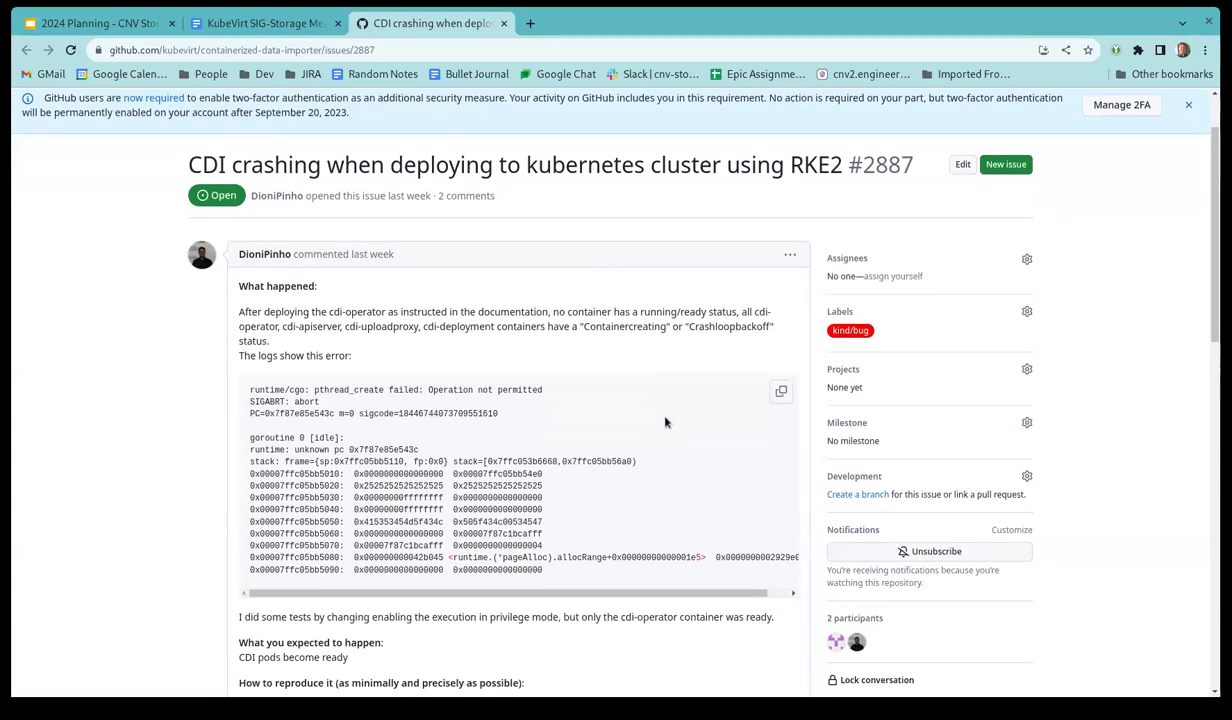
pyautogui.scroll(-2, 622, 440)
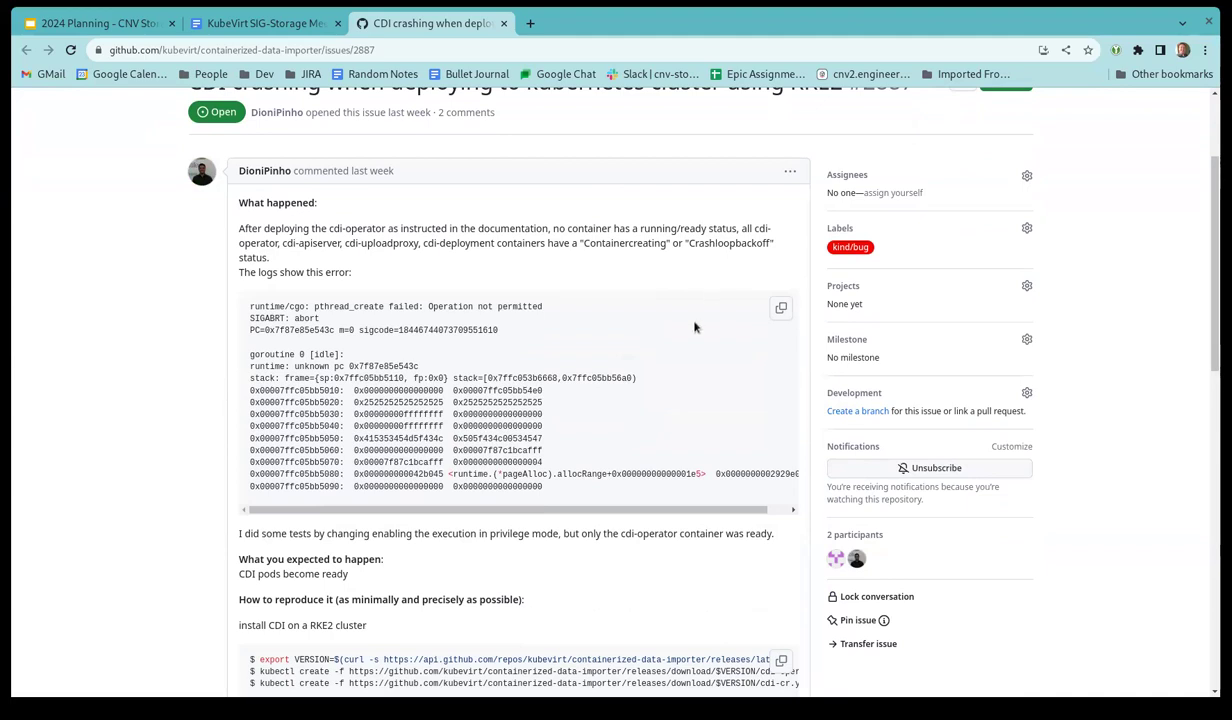
pyautogui.scroll(-3, 695, 327)
pyautogui.scroll(2, 686, 324)
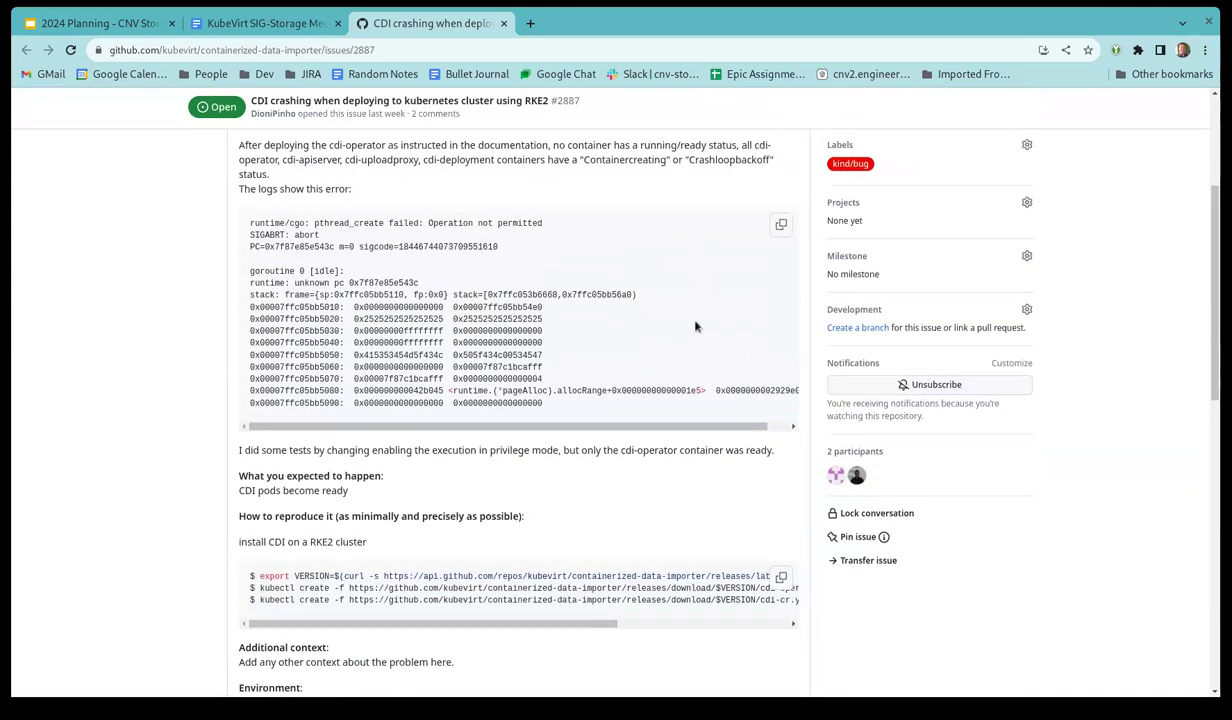
pyautogui.scroll(-6, 695, 325)
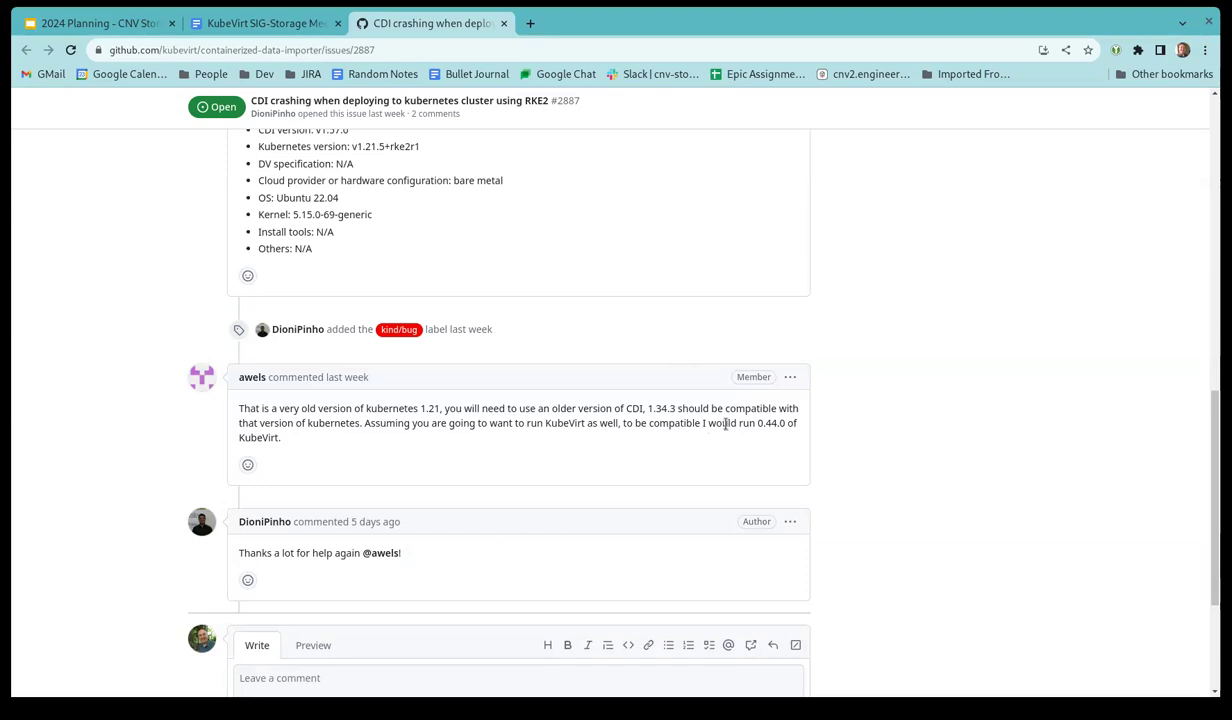
pyautogui.scroll(-3, 726, 424)
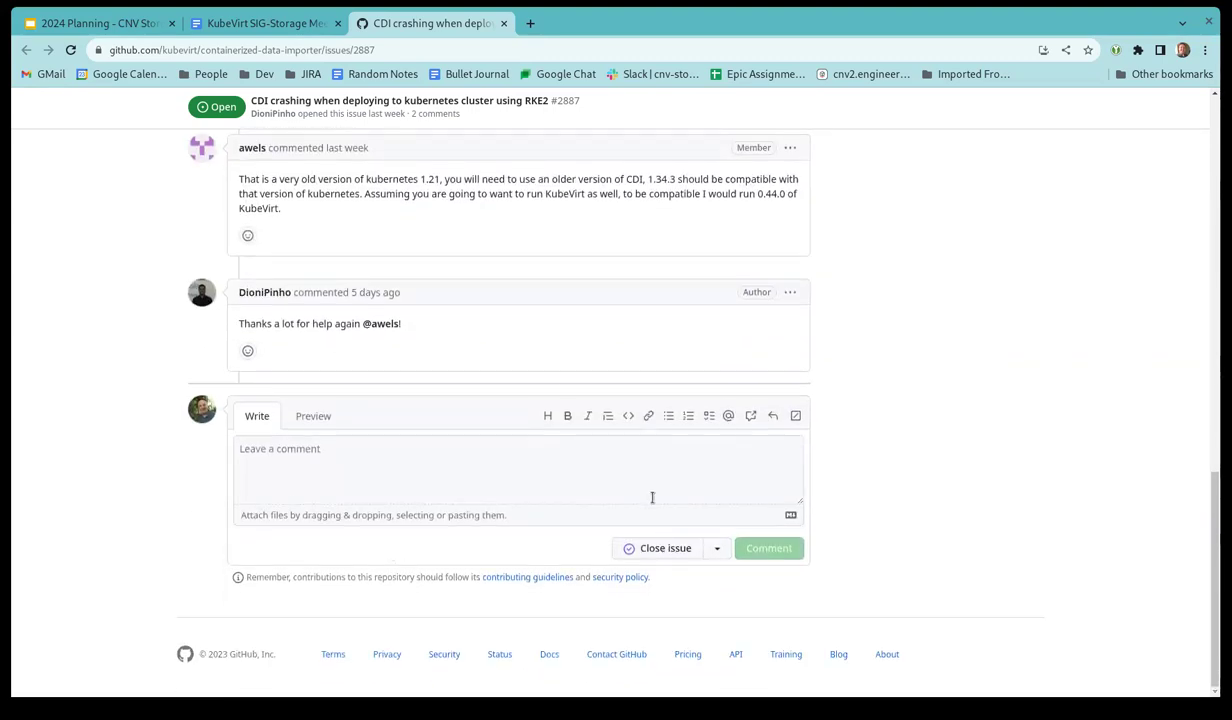
pyautogui.scroll(5, 650, 497)
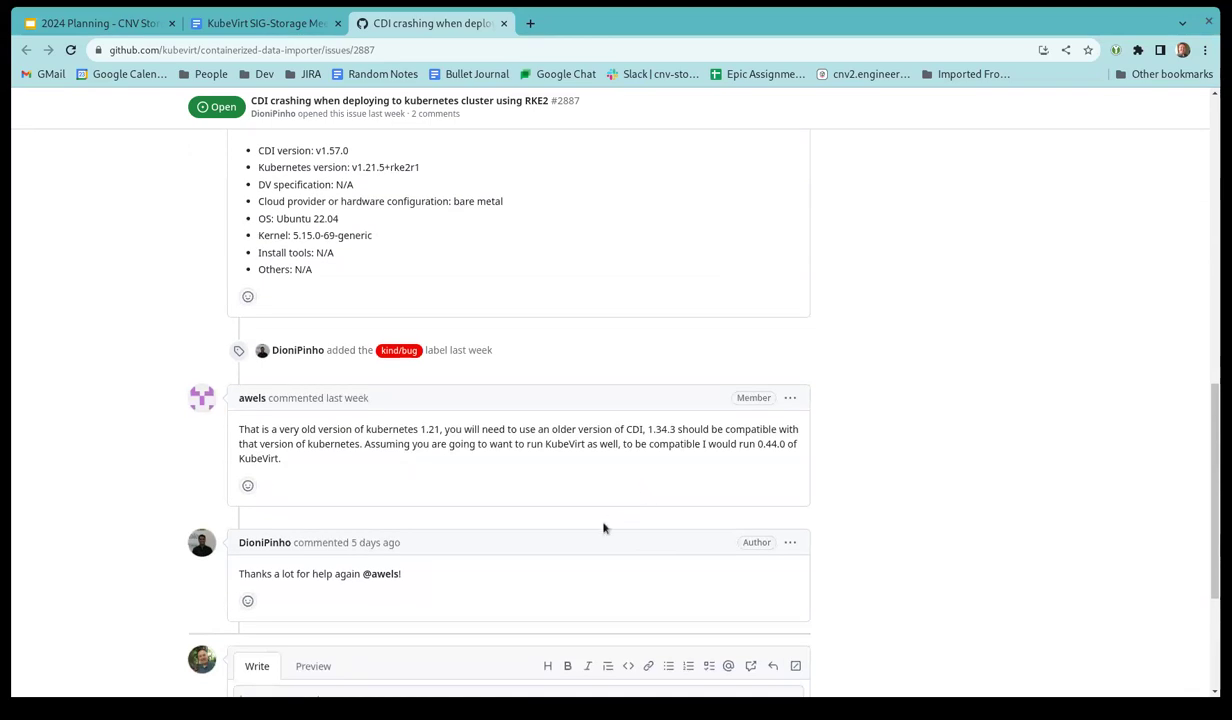
pyautogui.scroll(-5, 600, 525)
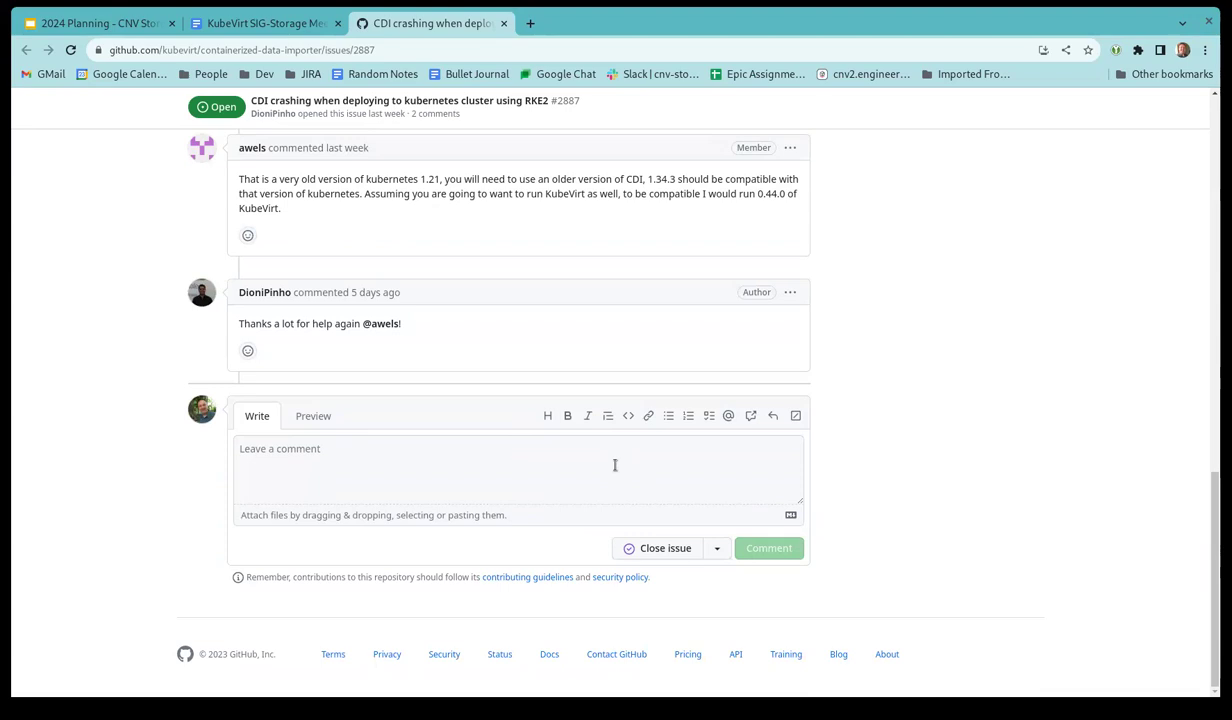
# Step: Close #2887 commenting 'Looks like this can be closed. Please reopen if you are still experiencing issues.'
pyautogui.click(615, 465)
pyautogui.write('Loo')
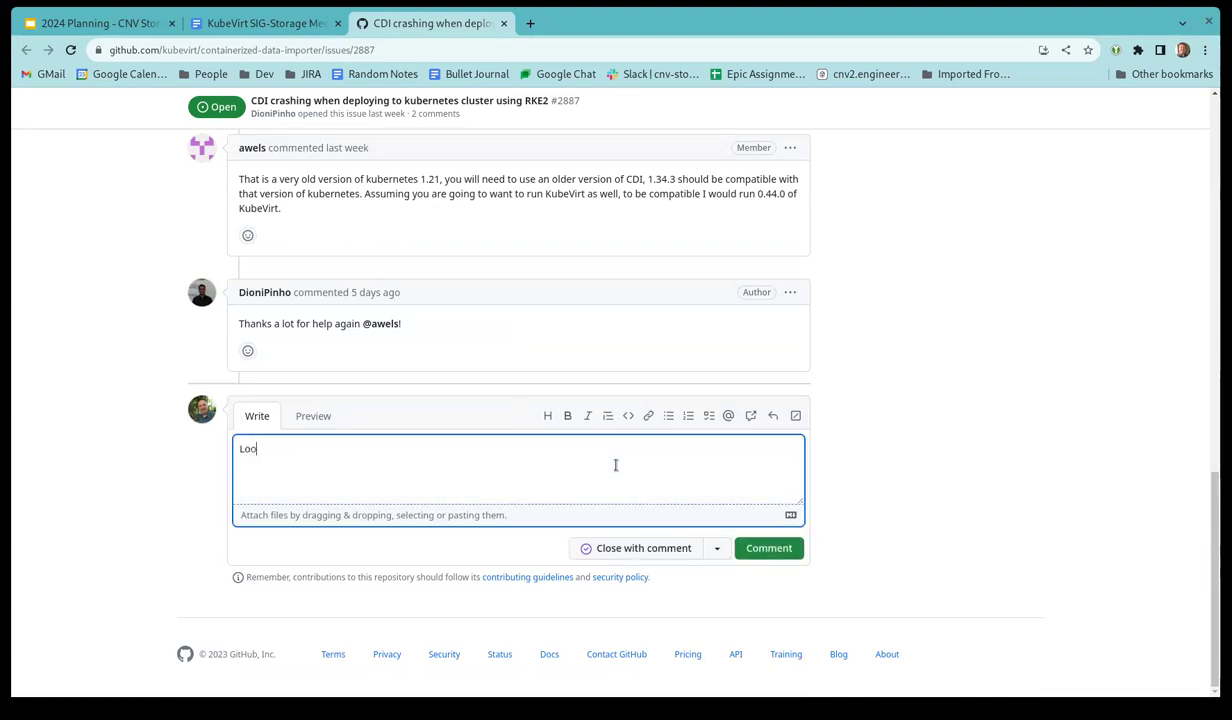
pyautogui.write('ks like this can be cl')
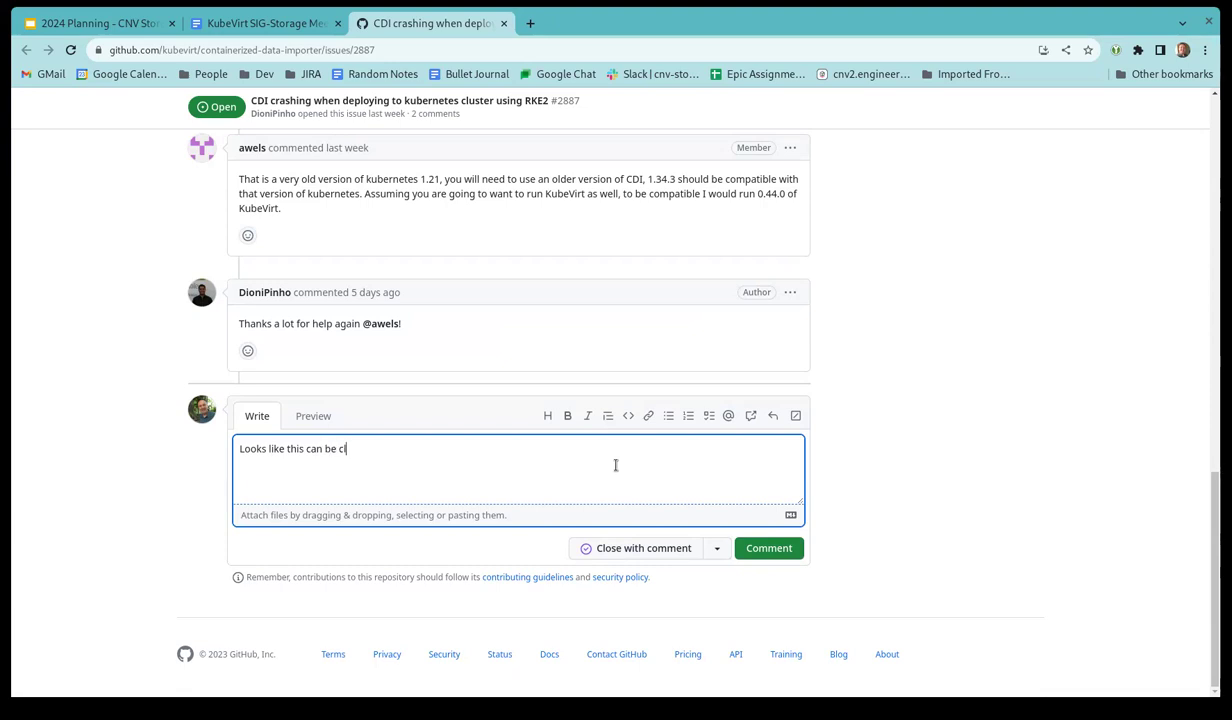
pyautogui.write('osed.  Please reop')
pyautogui.press('BackSpace')
pyautogui.press('BackSpace')
pyautogui.write('eopen if you are sti')
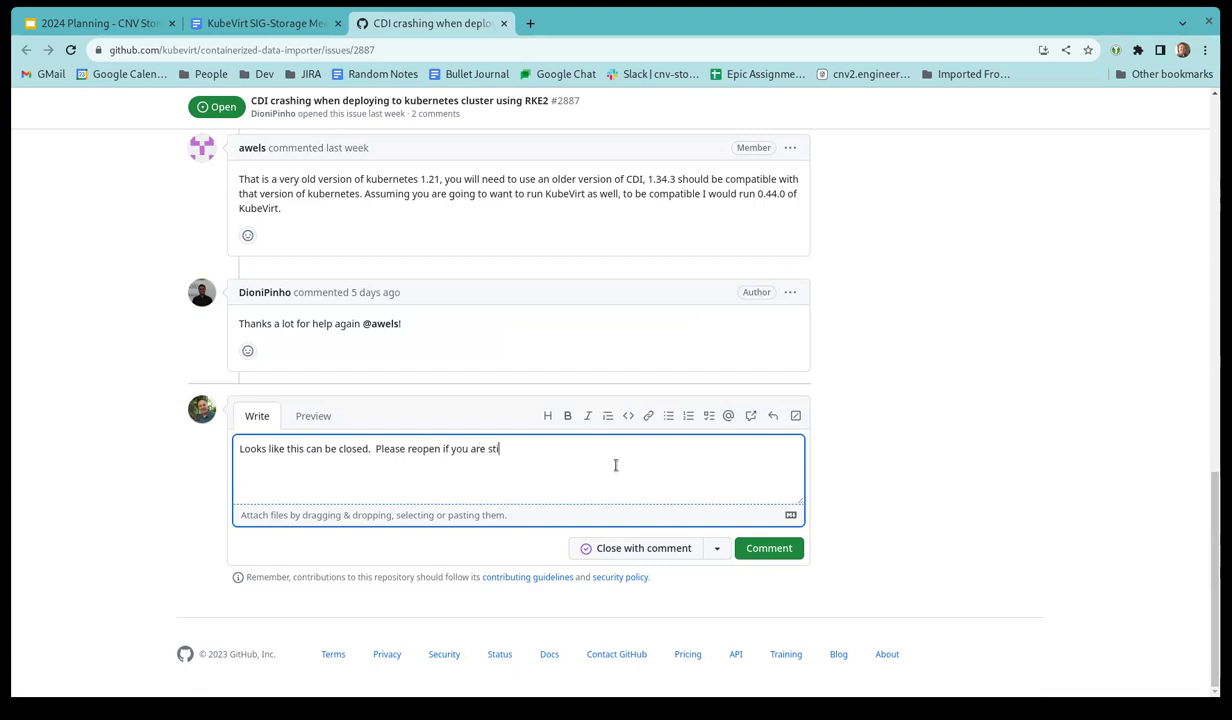
pyautogui.write('ll experiencing issues/.')
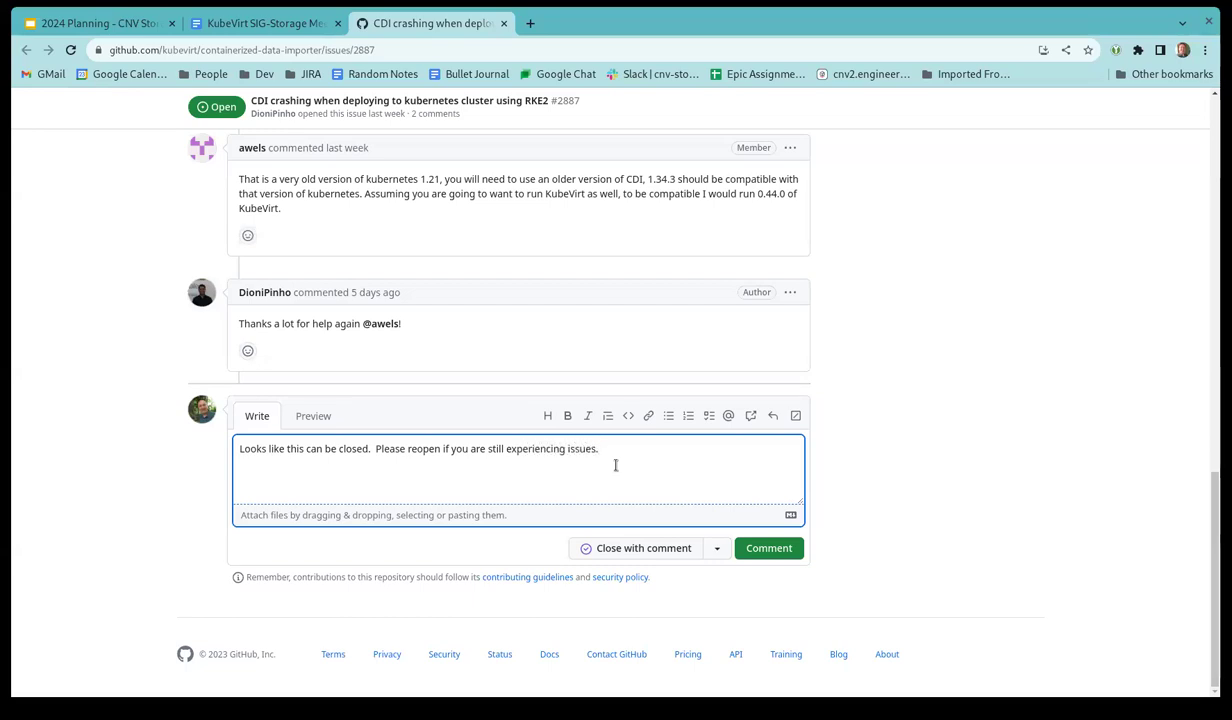
pyautogui.click(632, 552)
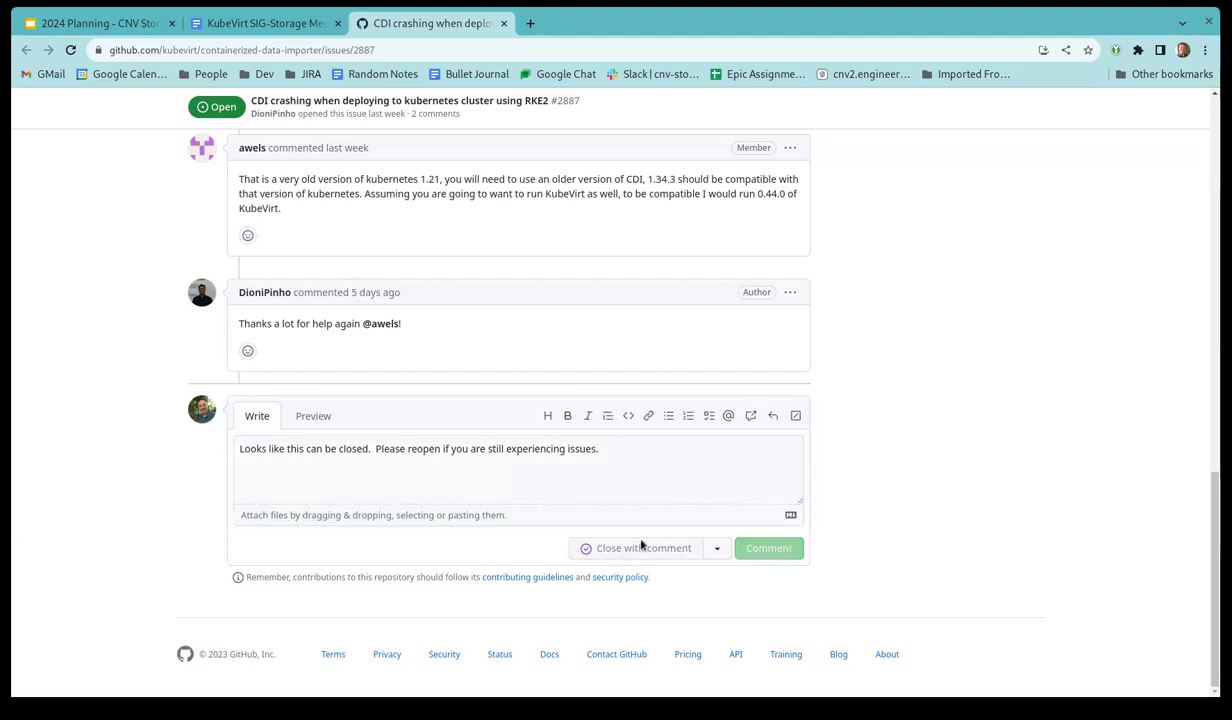
pyautogui.scroll(10, 440, 460)
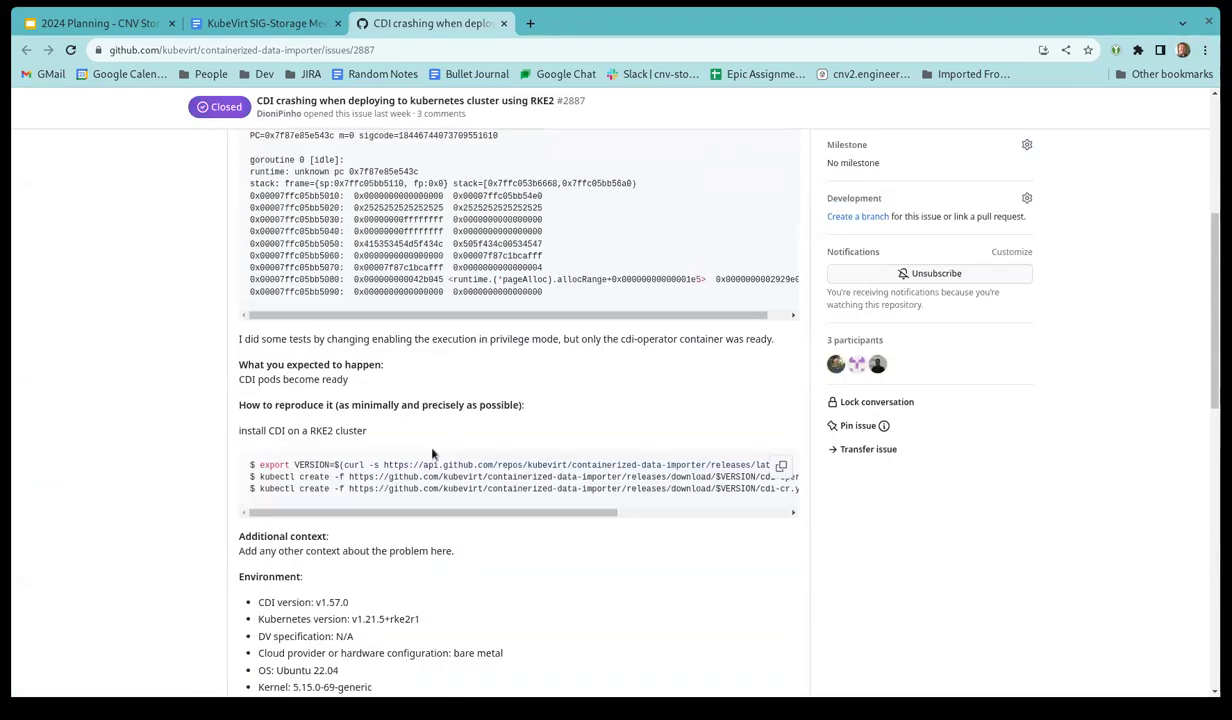
pyautogui.scroll(4, 432, 453)
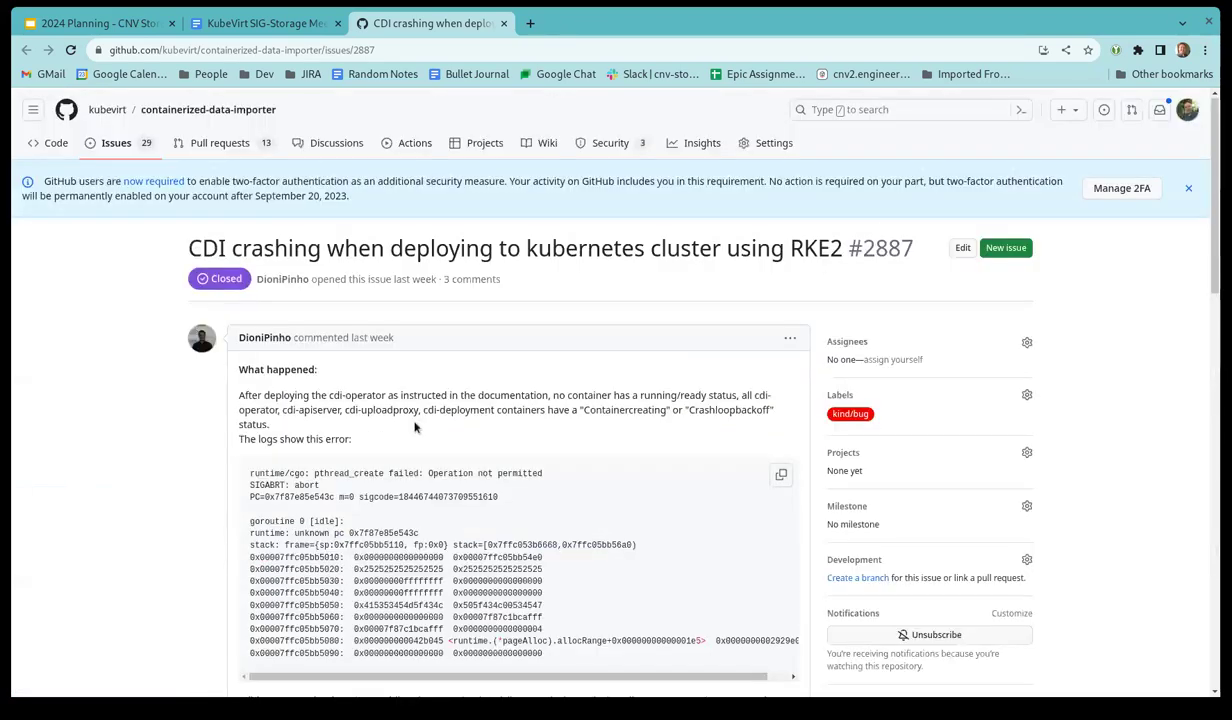
# Step: Browse the CDI open issues list and open 'Propagate labels from the DVs to the importer pods' in a new tab
pyautogui.click(117, 145)
pyautogui.scroll(-5, 560, 485)
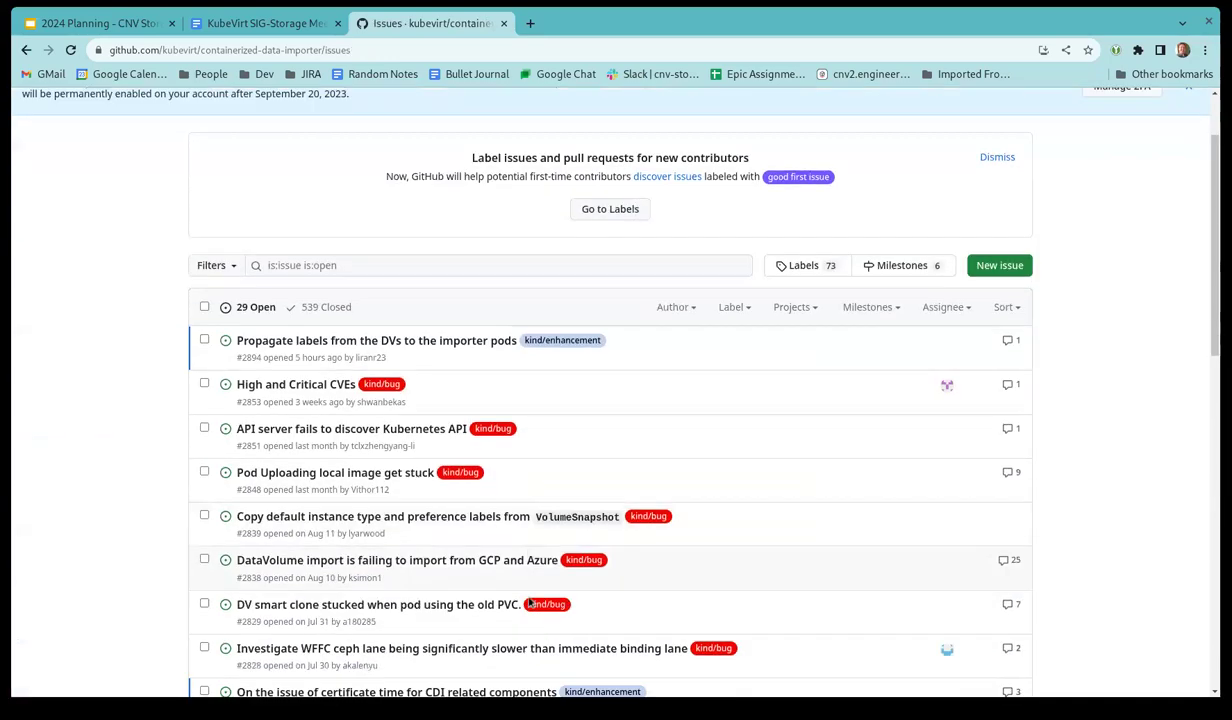
pyautogui.moveTo(338, 538)
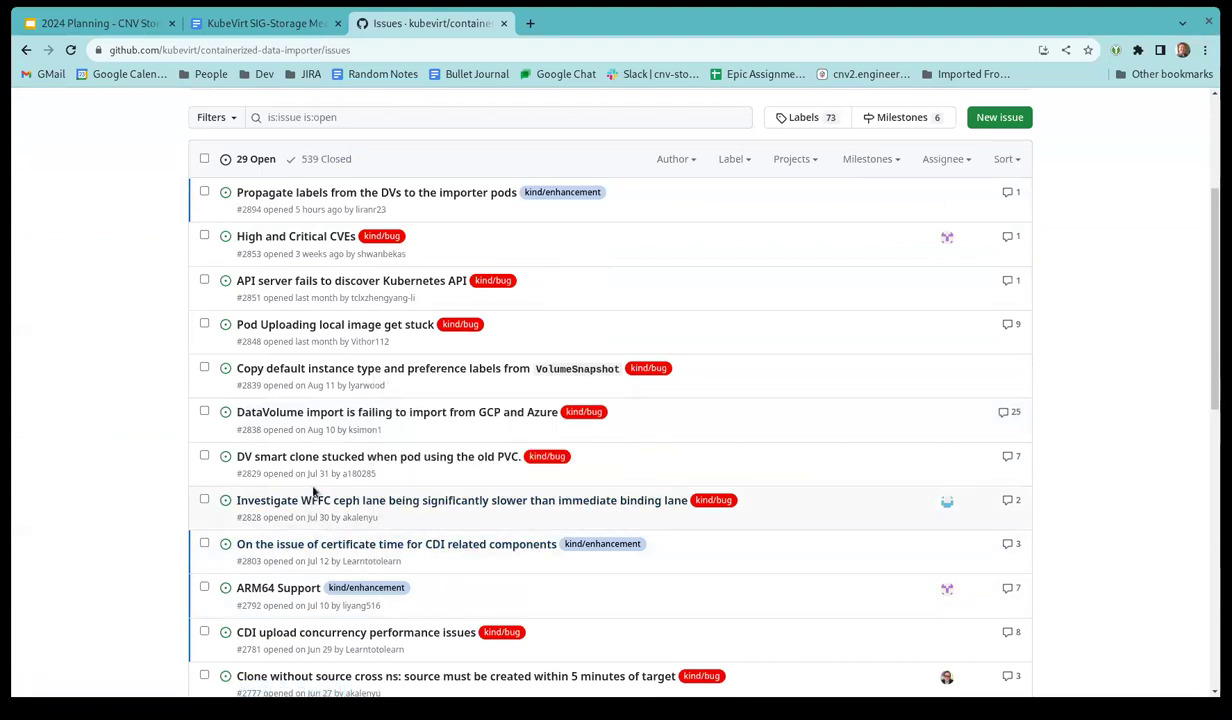
pyautogui.scroll(-2, 301, 401)
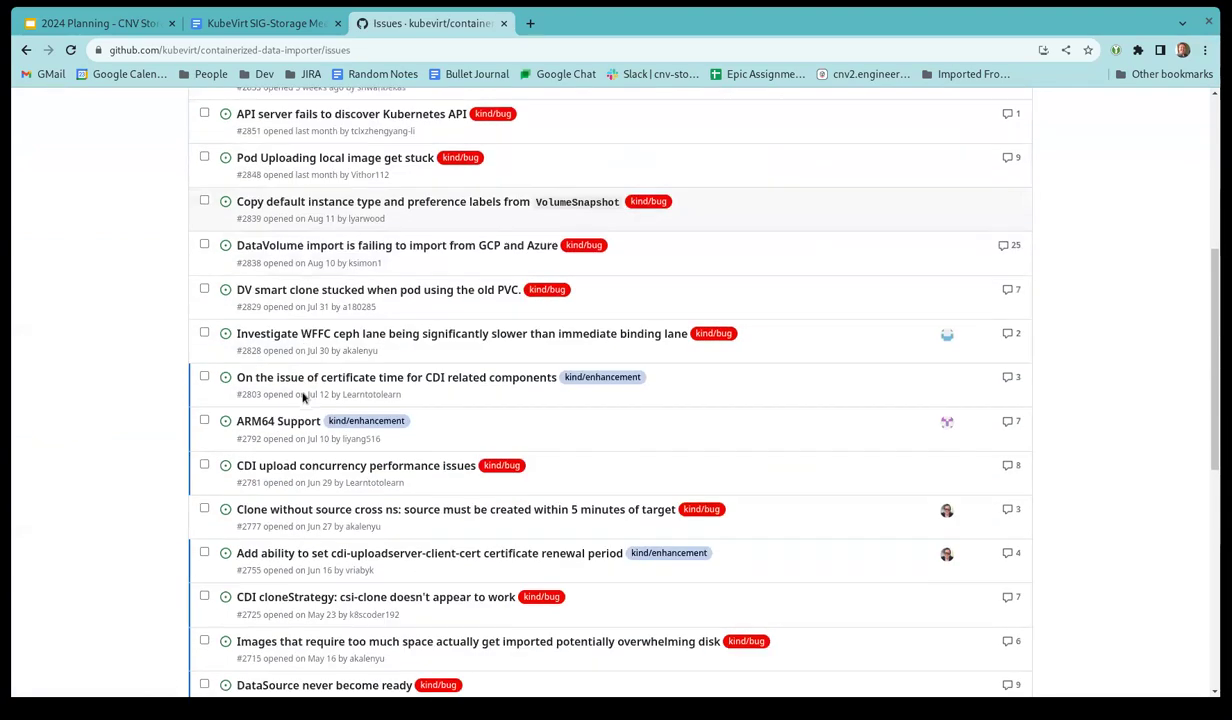
pyautogui.scroll(-2, 303, 396)
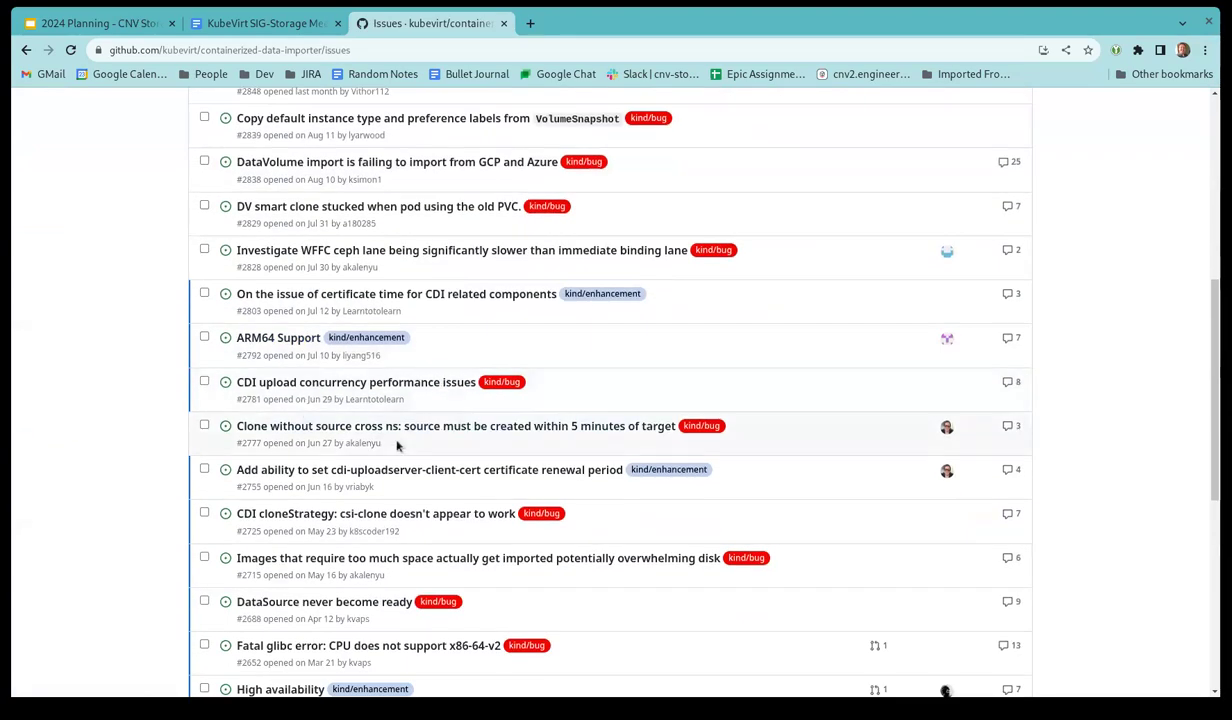
pyautogui.scroll(-1, 393, 474)
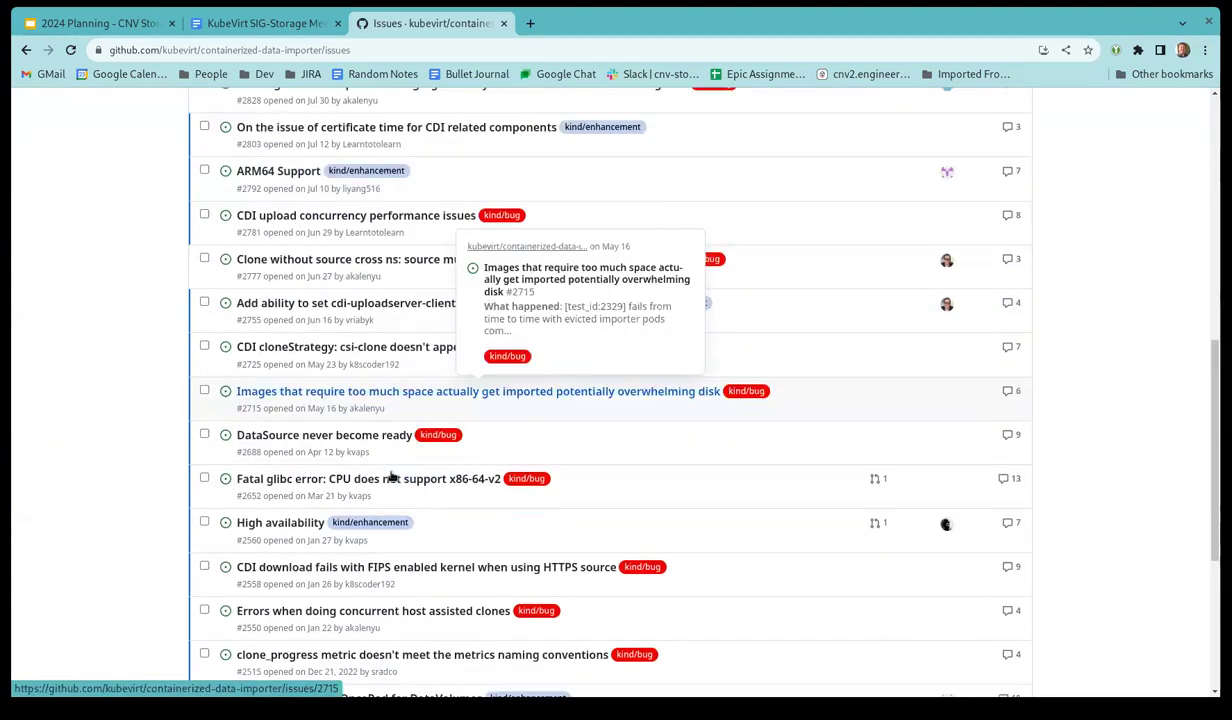
pyautogui.scroll(4, 390, 478)
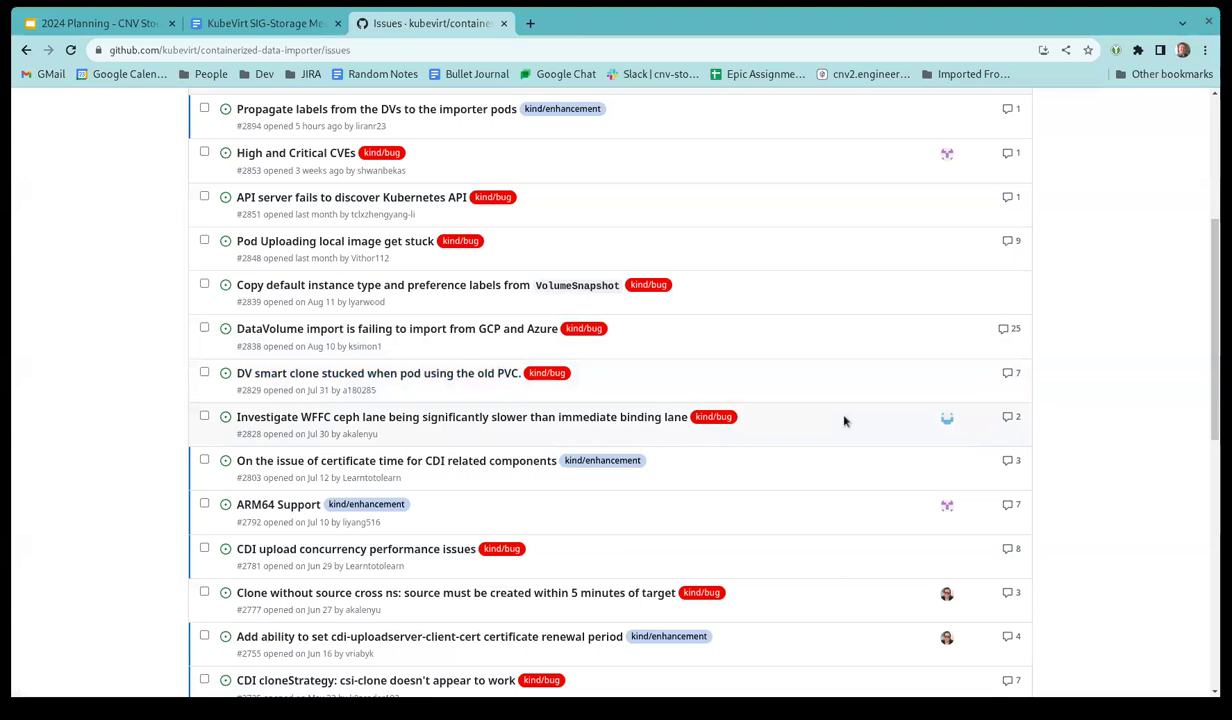
pyautogui.scroll(2, 843, 420)
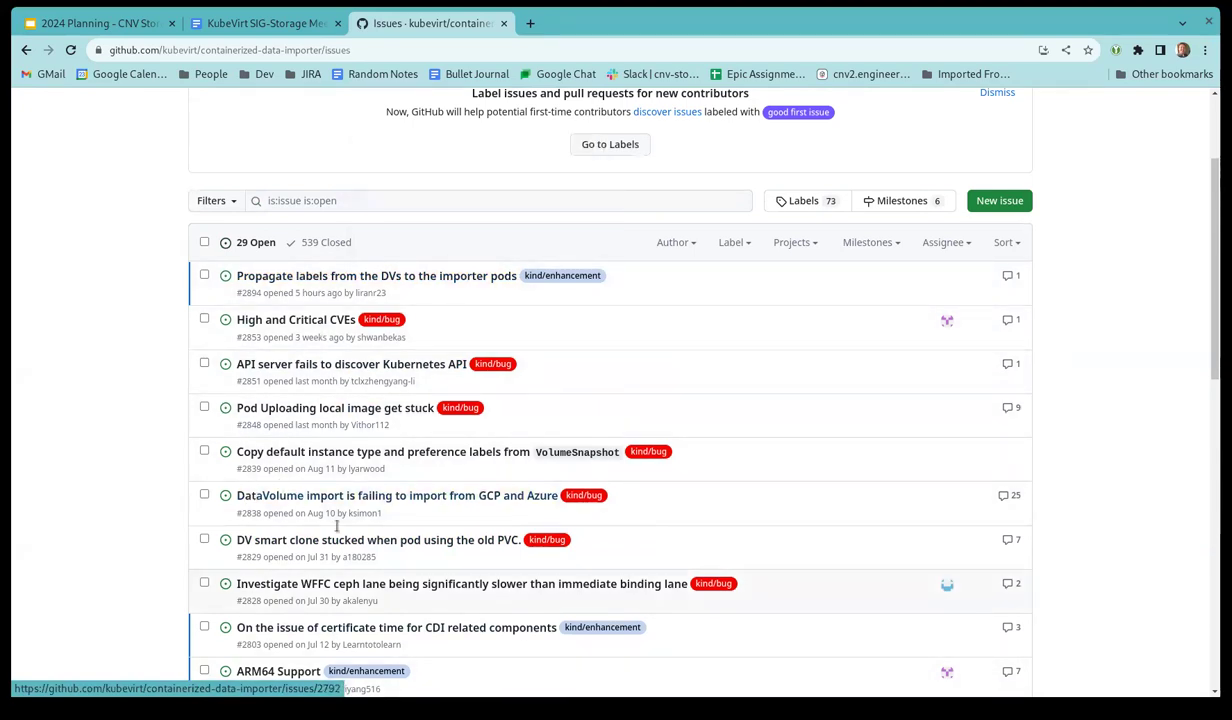
pyautogui.moveTo(411, 278)
pyautogui.middleClick(330, 277)
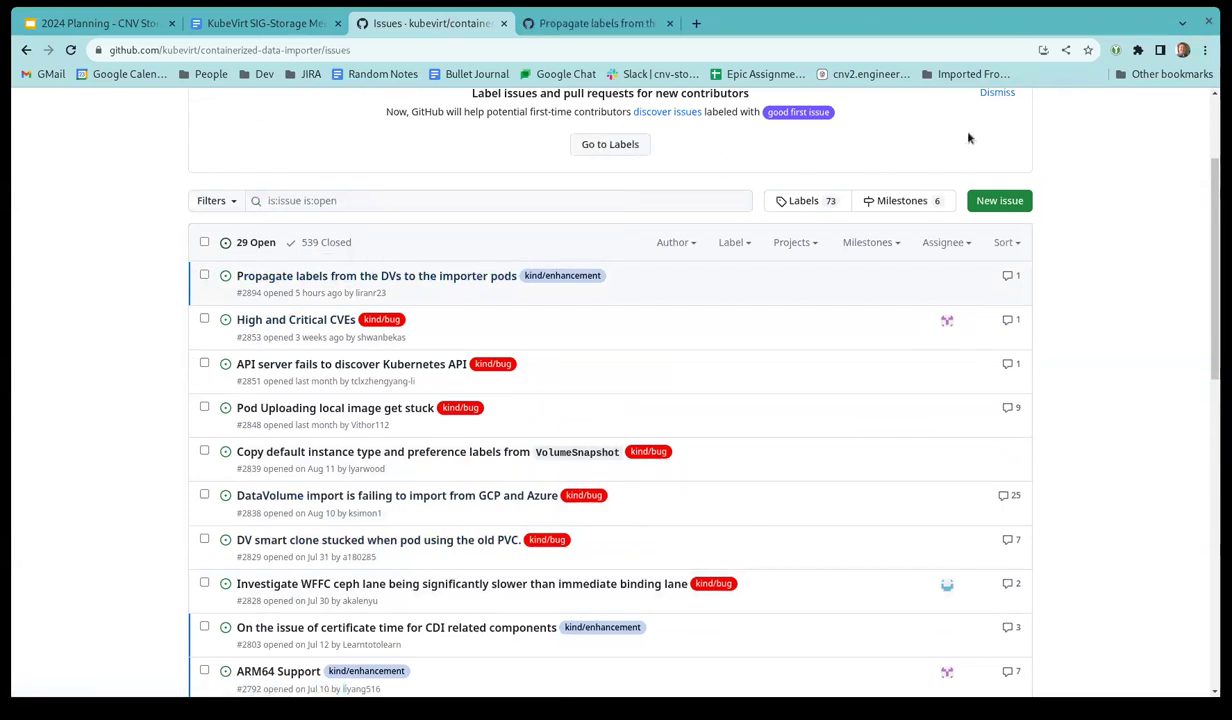
pyautogui.click(578, 22)
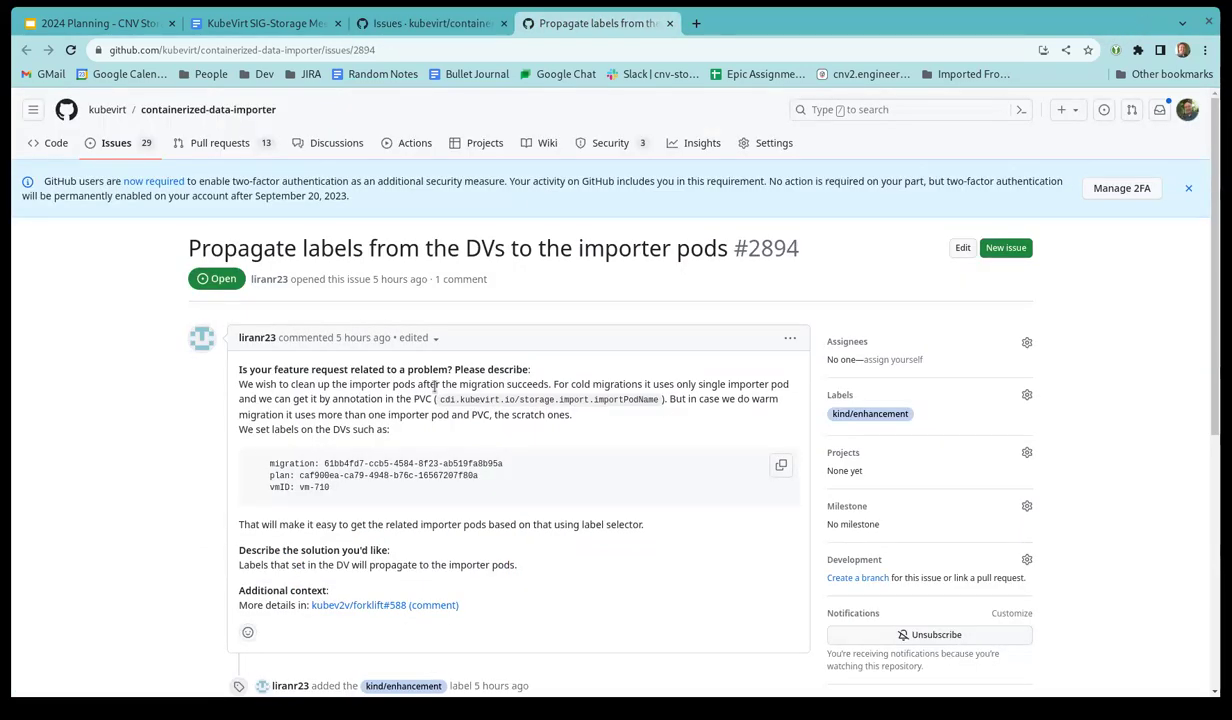
pyautogui.scroll(-3, 419, 376)
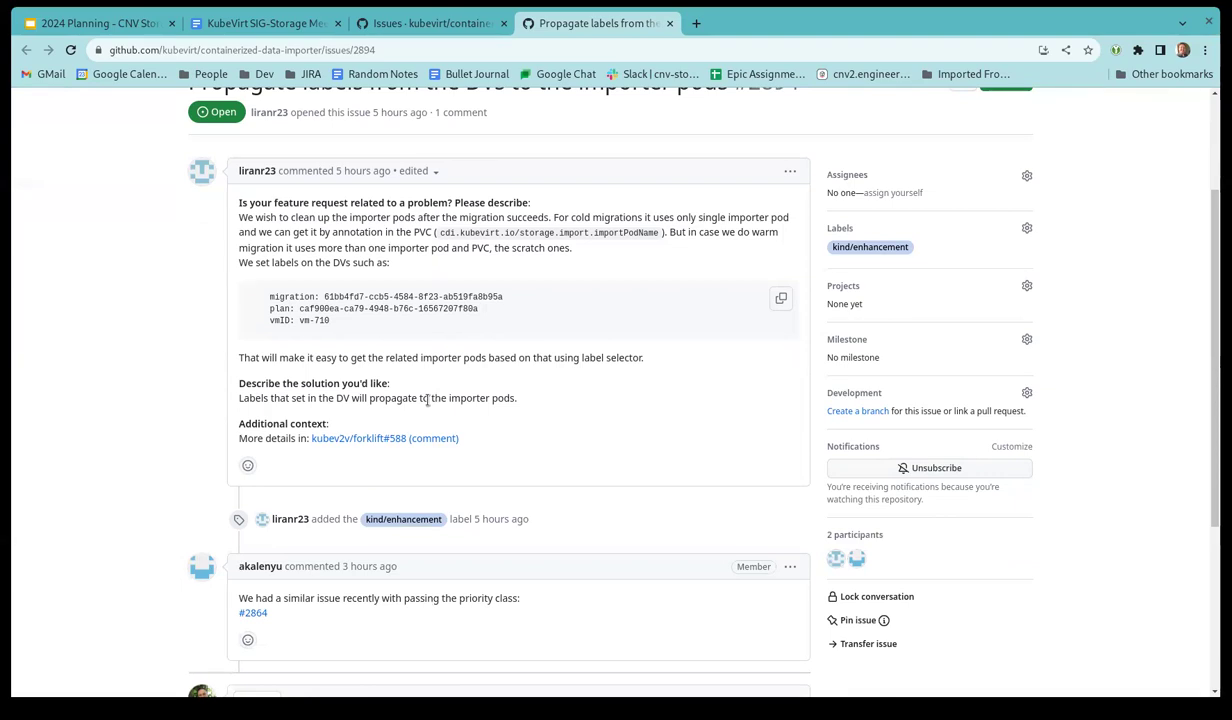
# Step: Read issue #2894 and open its linked pull request #2864 in a background tab
pyautogui.scroll(-1, 633, 466)
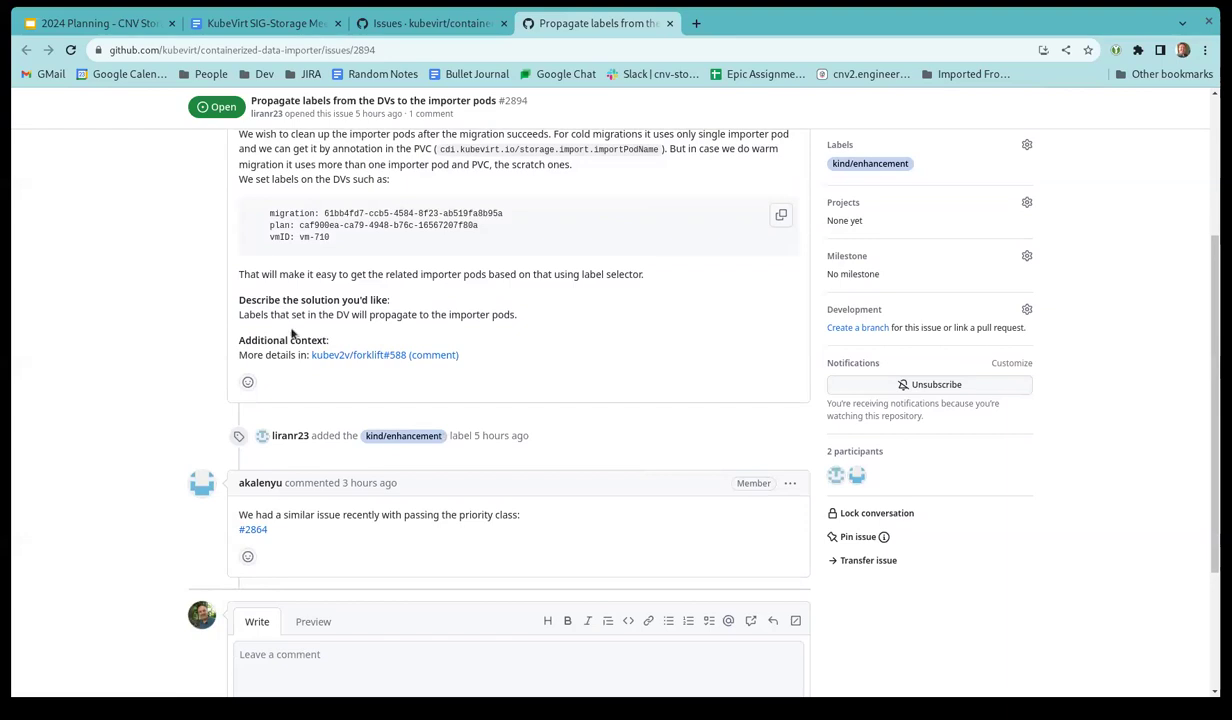
pyautogui.scroll(-1, 292, 334)
pyautogui.scroll(-1, 292, 334)
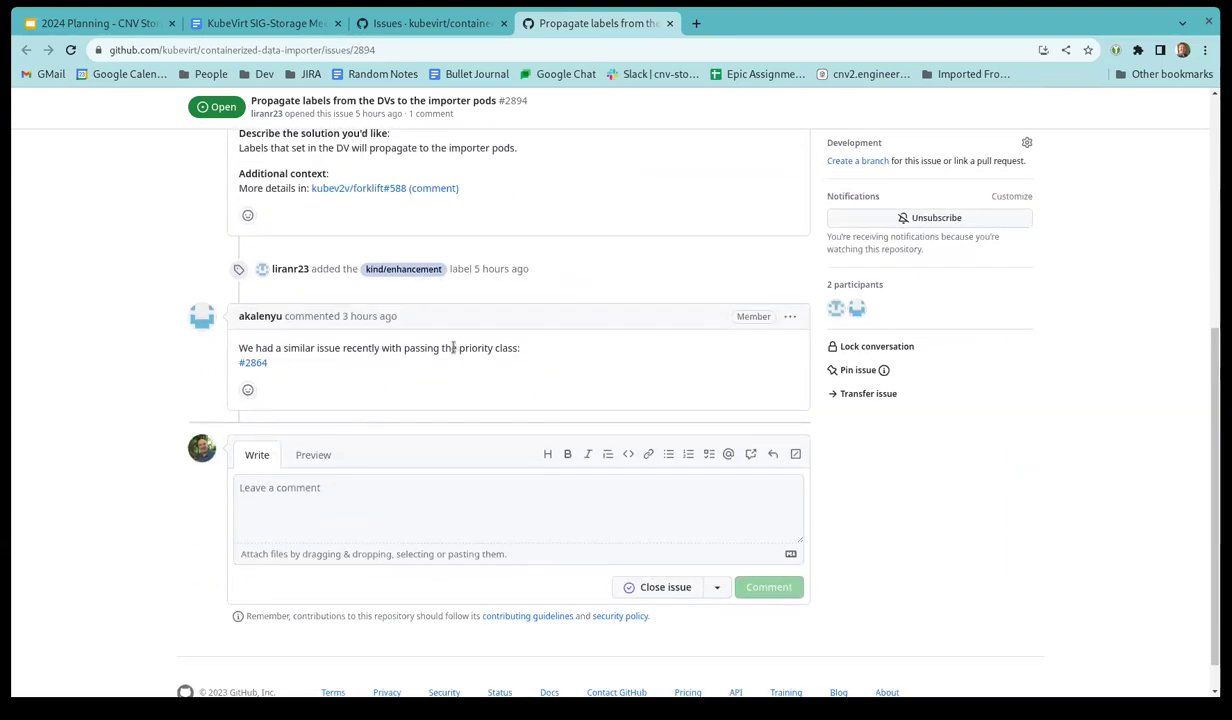
pyautogui.scroll(-1, 454, 348)
pyautogui.scroll(3, 454, 348)
pyautogui.scroll(-2, 454, 348)
pyautogui.scroll(-1, 454, 352)
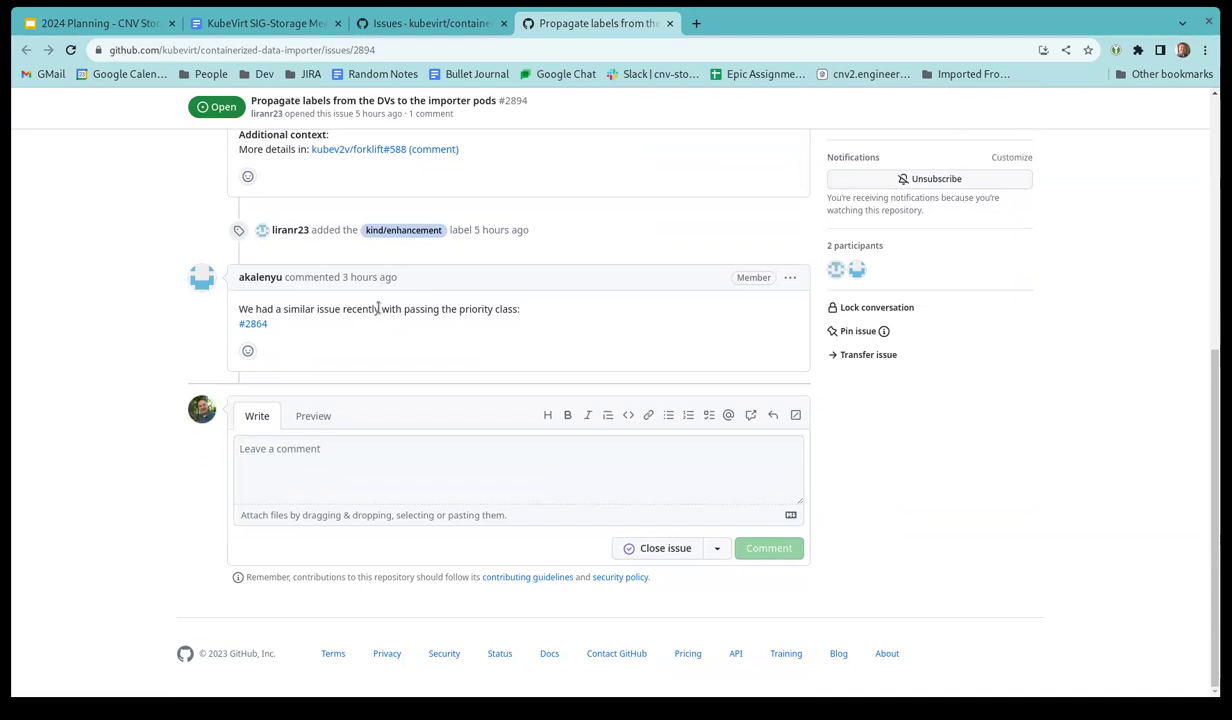
pyautogui.scroll(3, 418, 303)
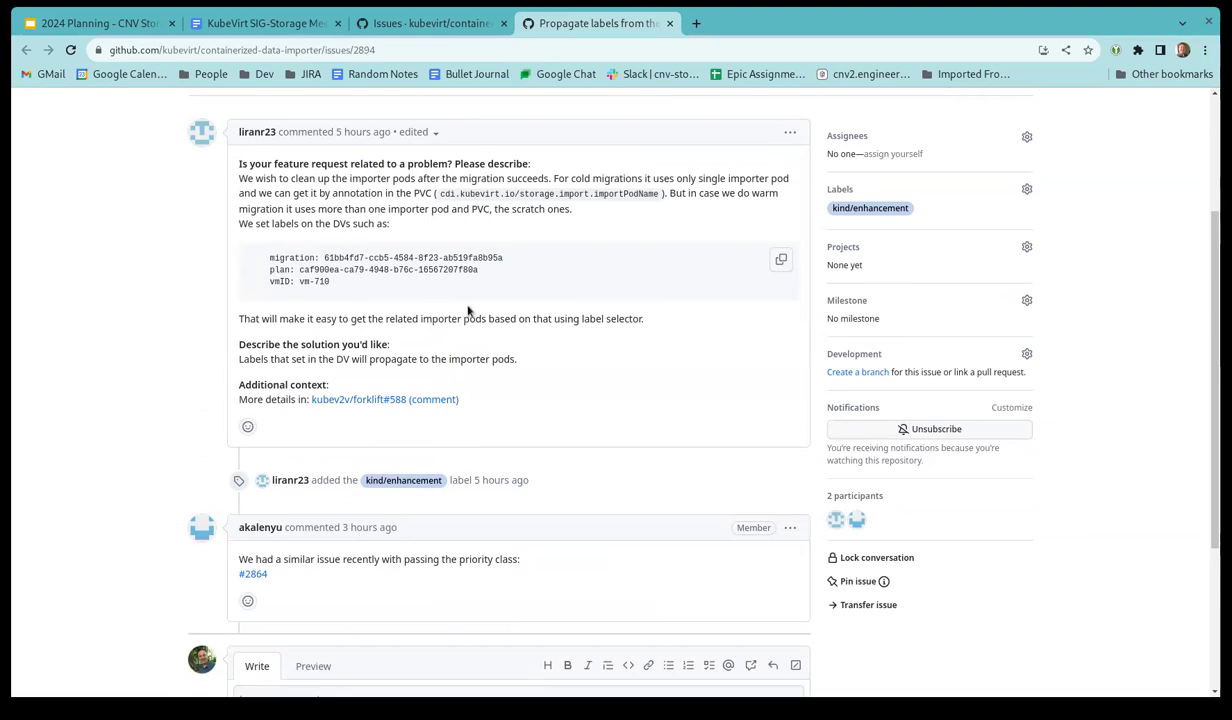
pyautogui.scroll(2, 465, 310)
pyautogui.scroll(-5, 468, 310)
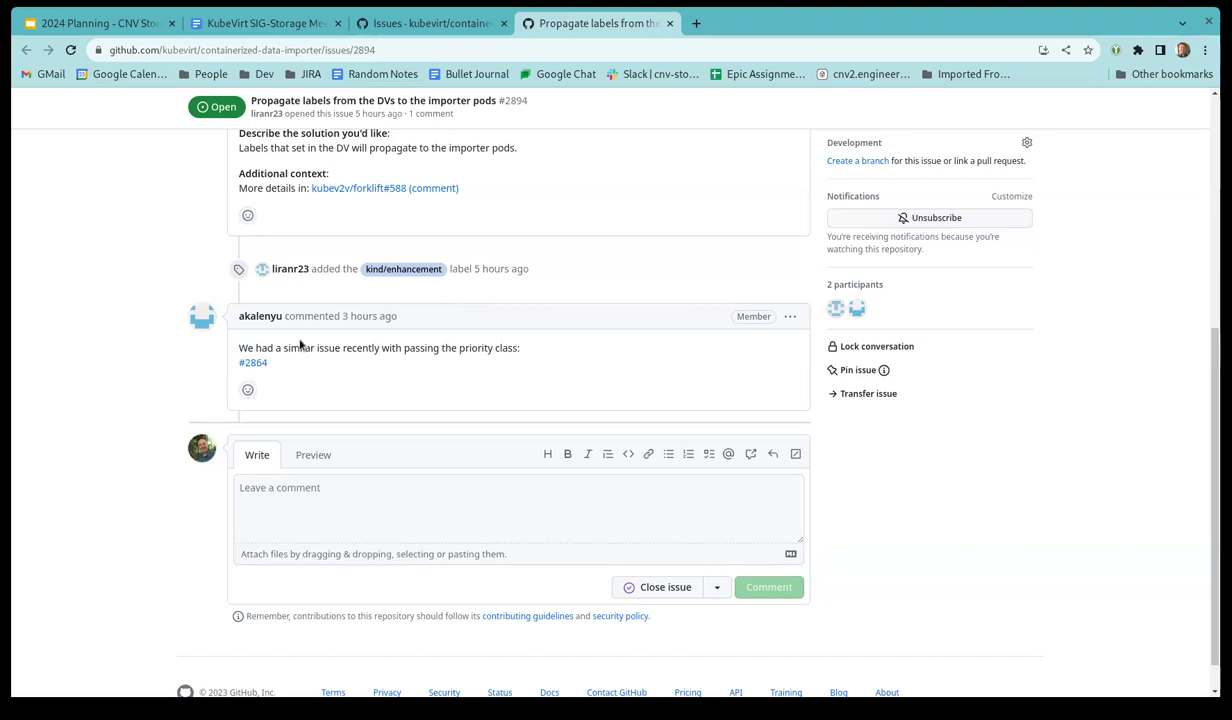
pyautogui.moveTo(265, 367)
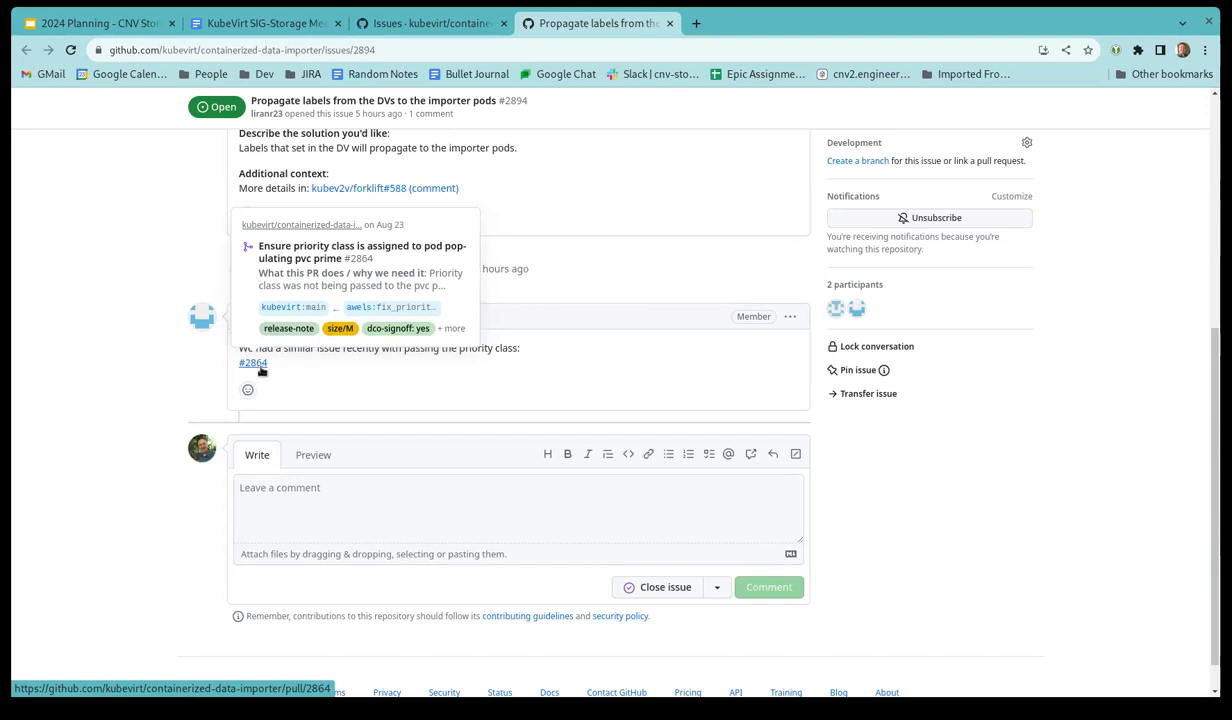
pyautogui.middleClick(262, 366)
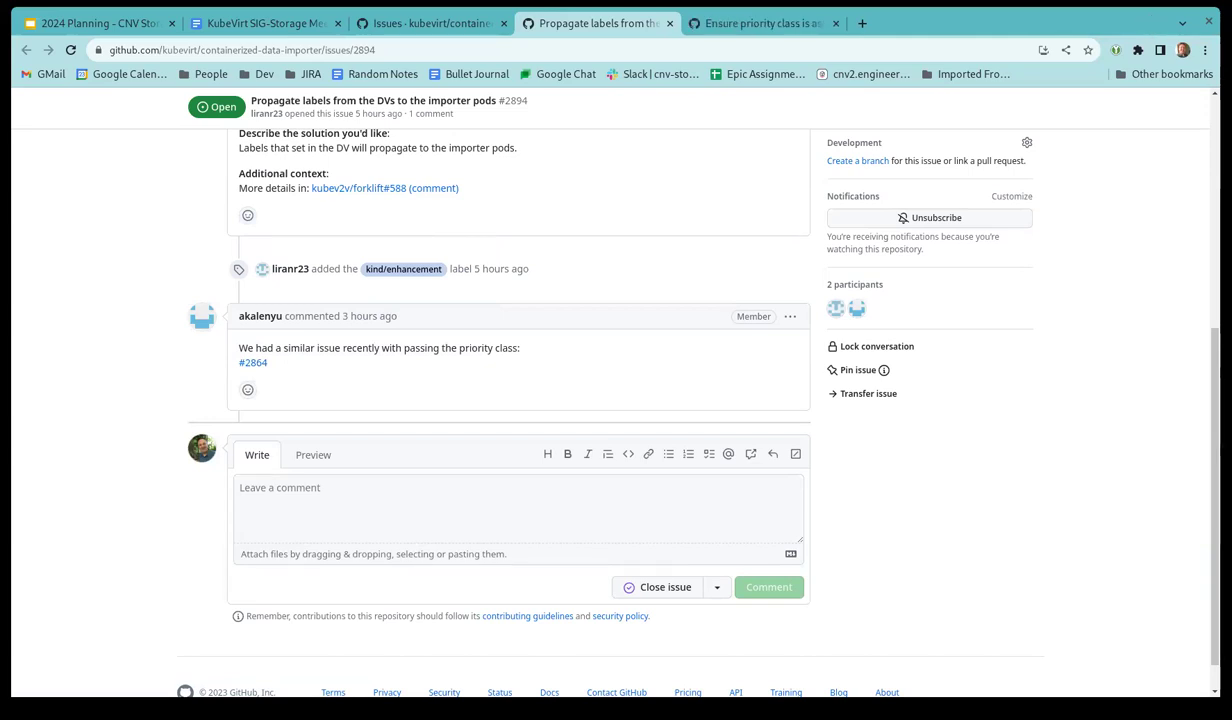
# Step: Read merged PR #2864's description, approval and priority class review discussion
pyautogui.click(785, 23)
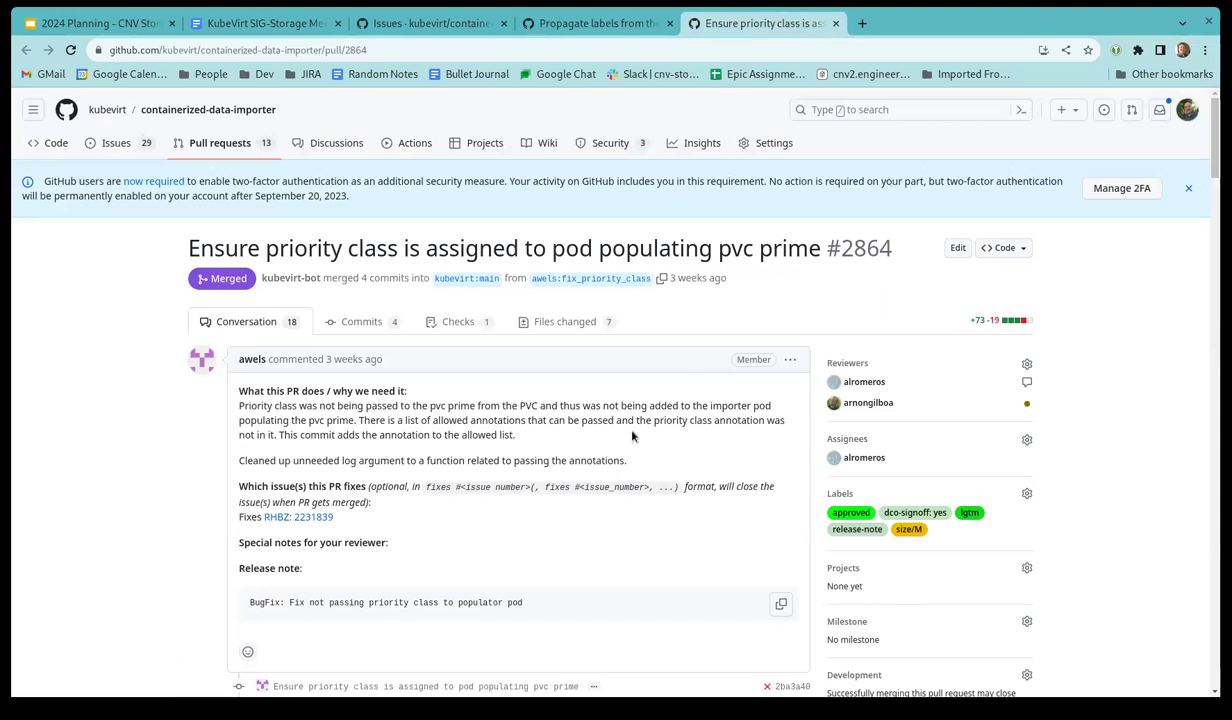
pyautogui.scroll(-1, 632, 436)
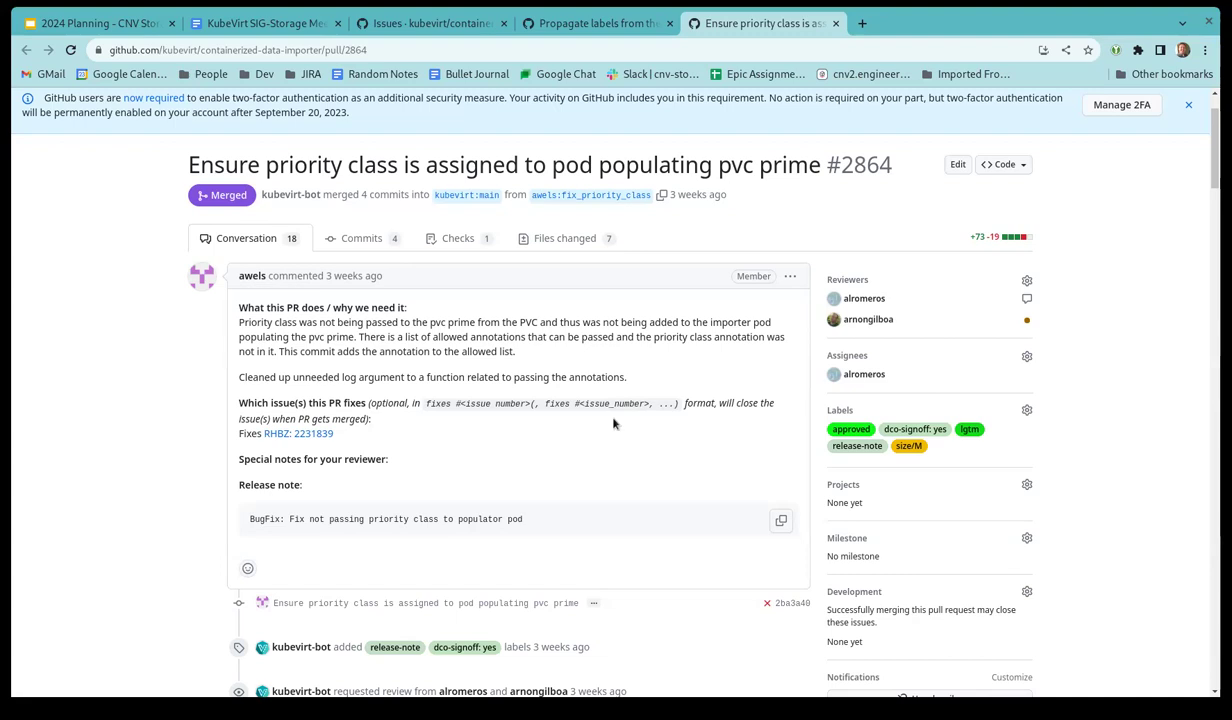
pyautogui.scroll(-3, 547, 563)
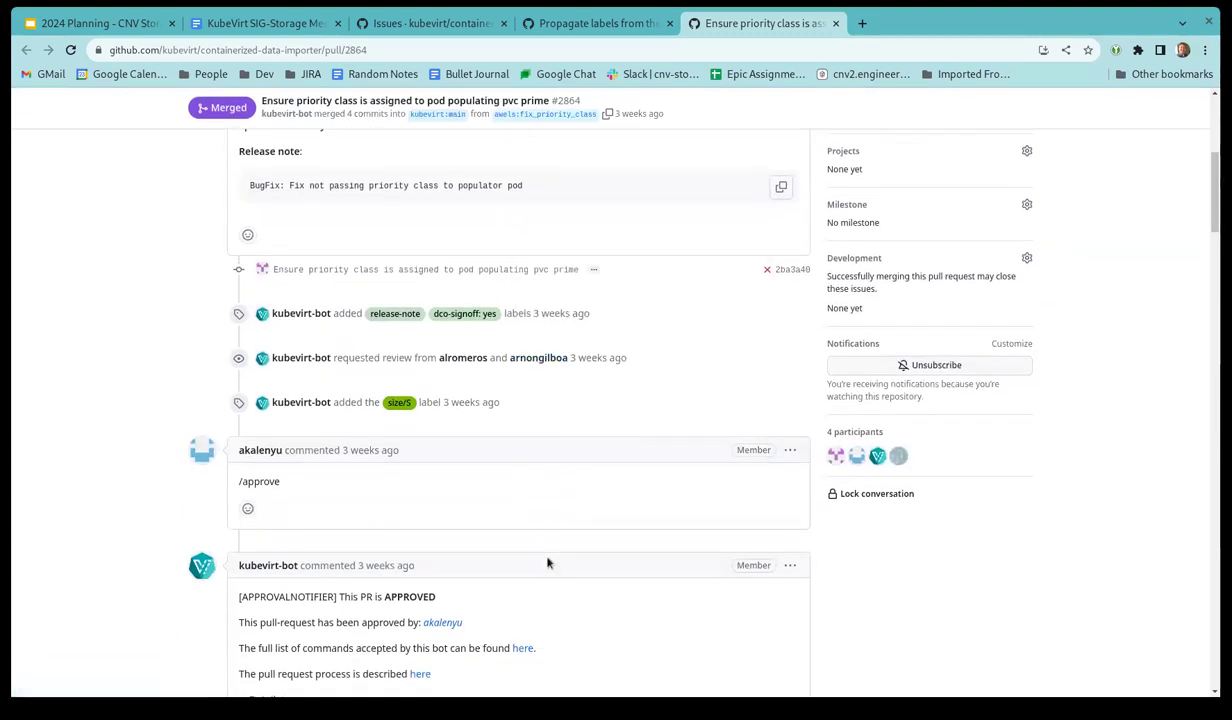
pyautogui.scroll(-5, 546, 565)
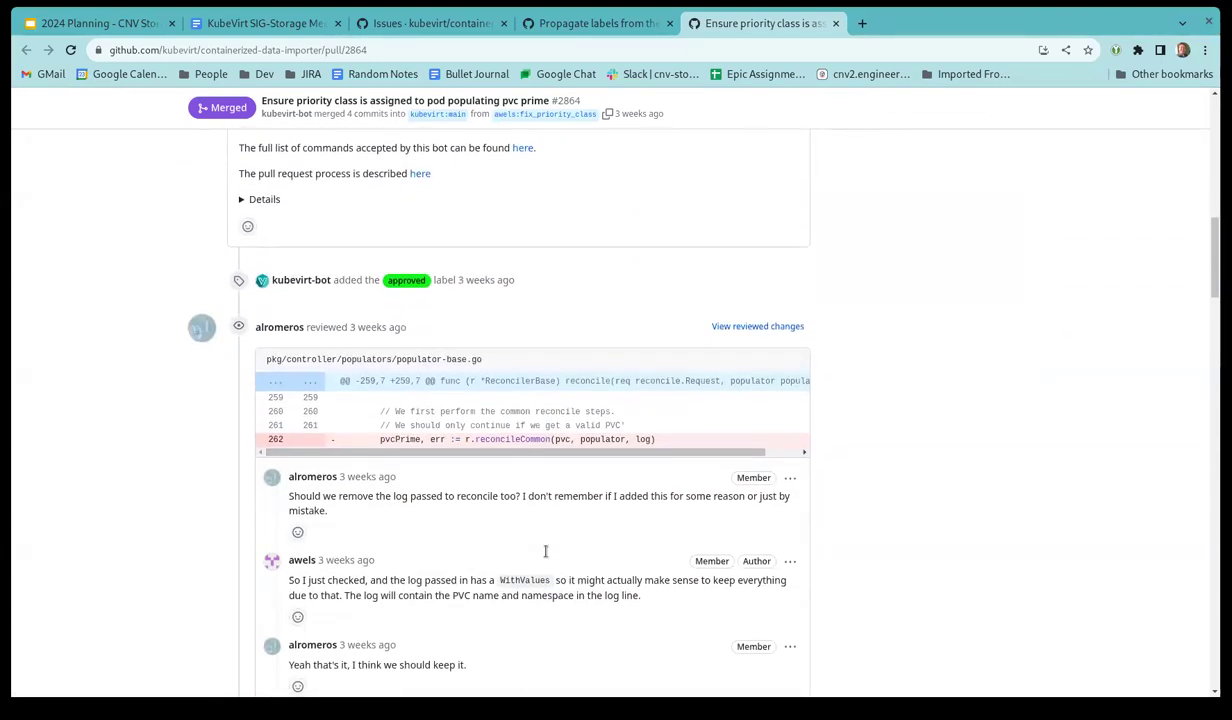
pyautogui.scroll(8, 546, 557)
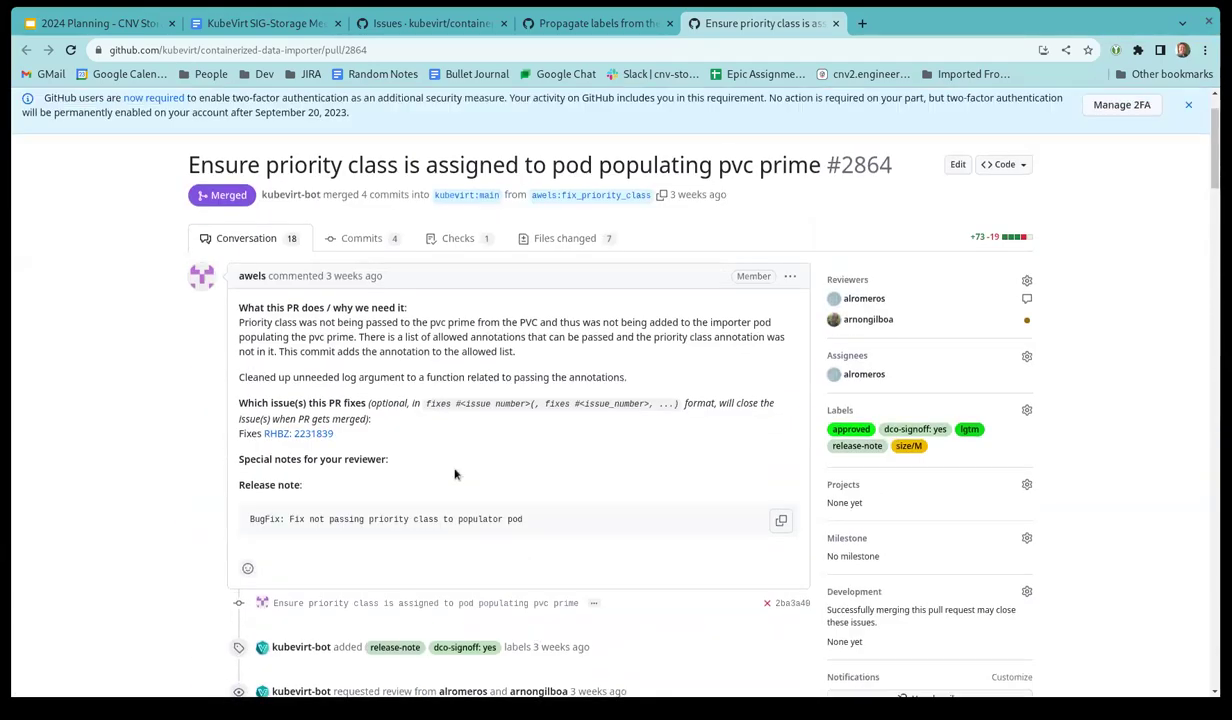
# Step: Review PR #2864's 7-file diff, including util.go allowing the AnnPriorityClassName annotation
pyautogui.click(552, 321)
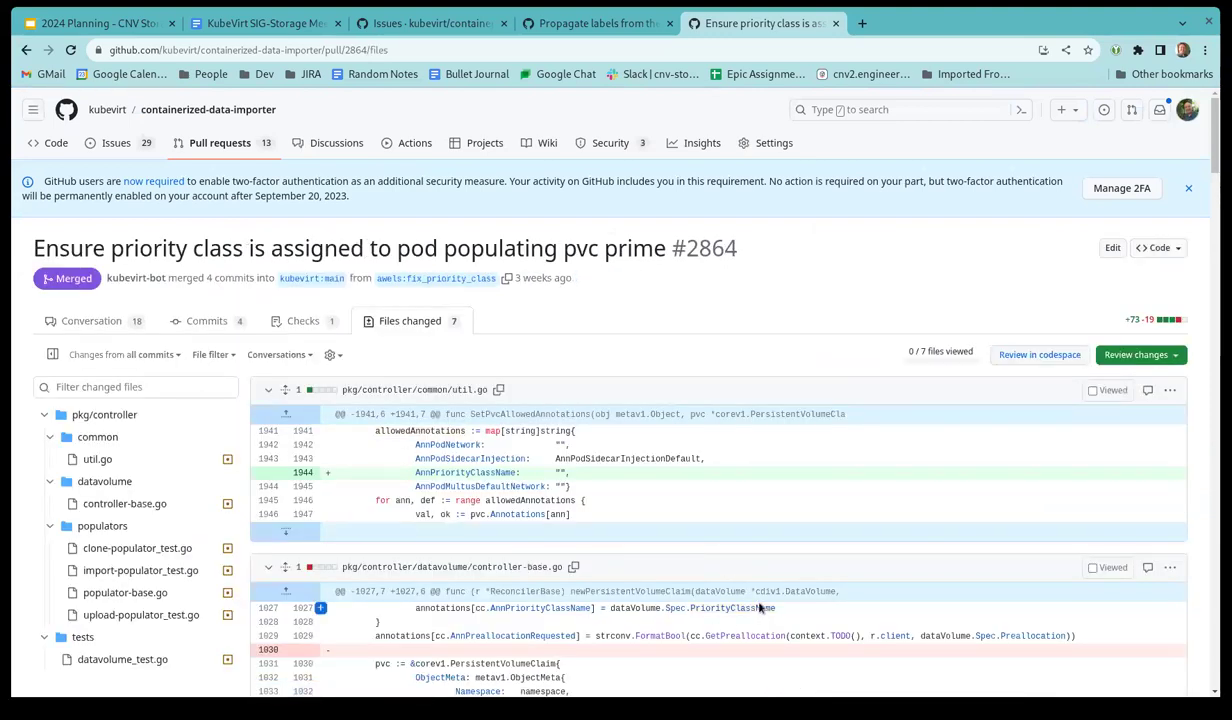
pyautogui.scroll(-5, 760, 607)
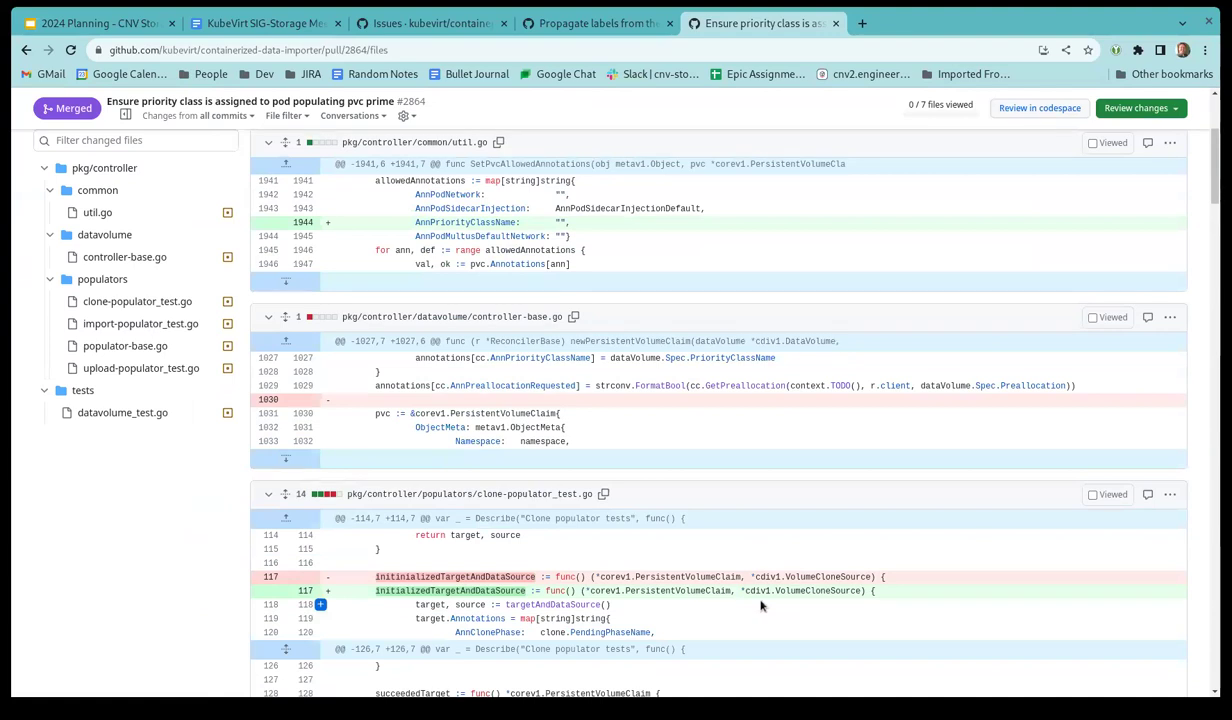
pyautogui.scroll(5, 760, 605)
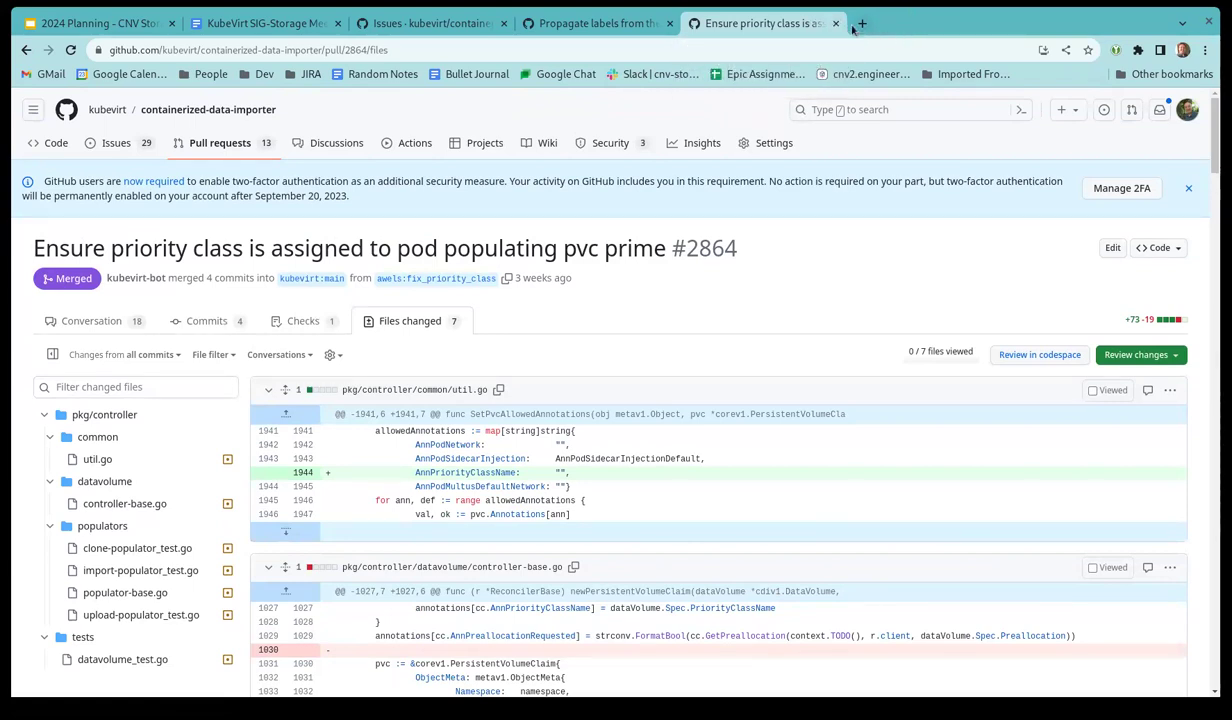
# Step: On #2894, @-mention the author: 'let us know if you think the approach in #2864 would work for your use case'
pyautogui.click(839, 24)
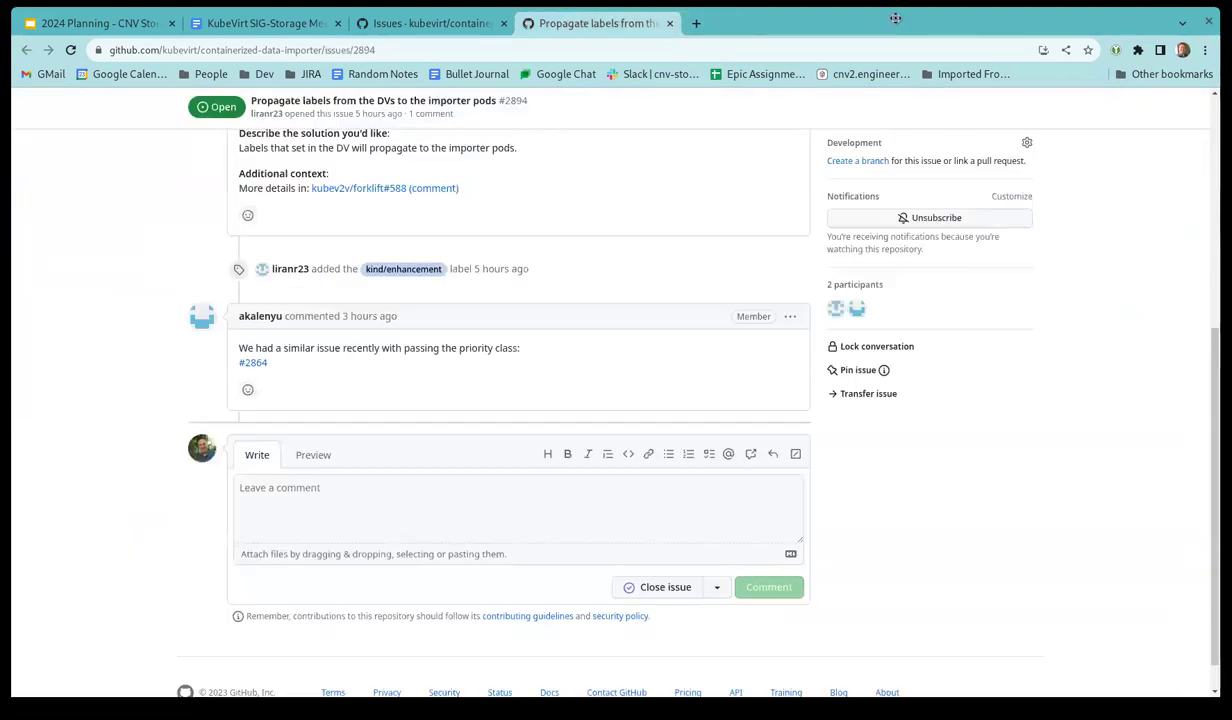
pyautogui.click(359, 500)
pyautogui.scroll(5, 359, 500)
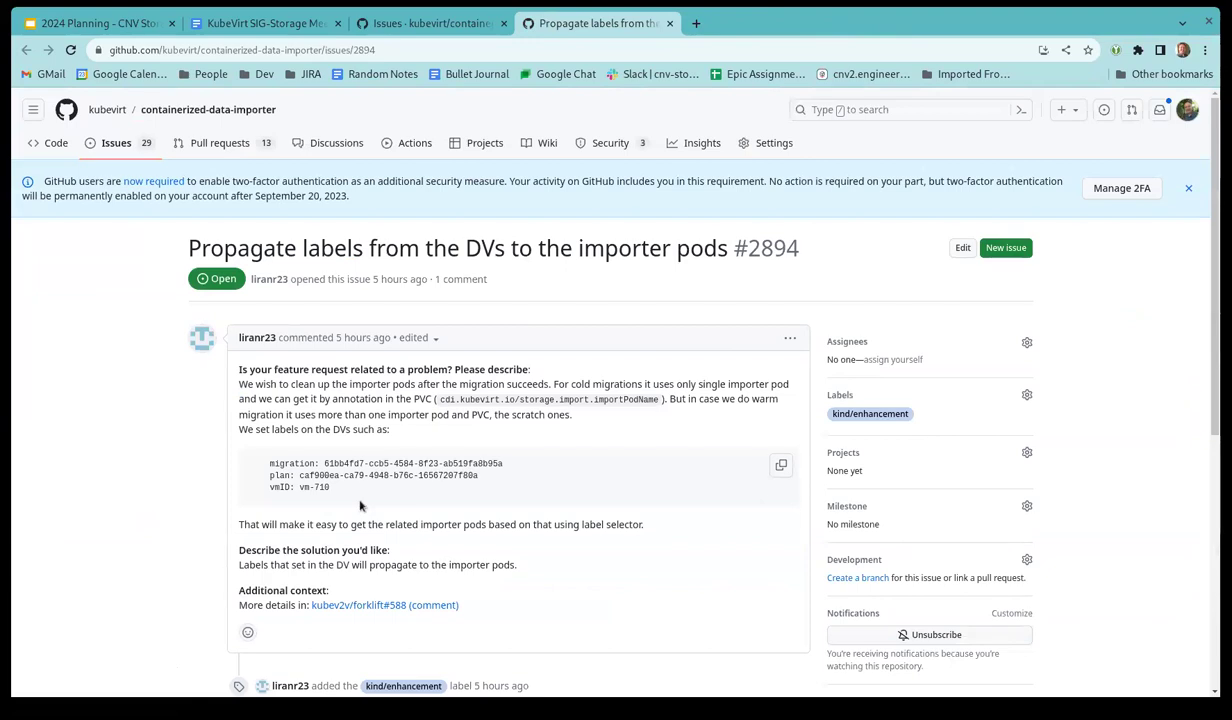
pyautogui.scroll(-5, 360, 505)
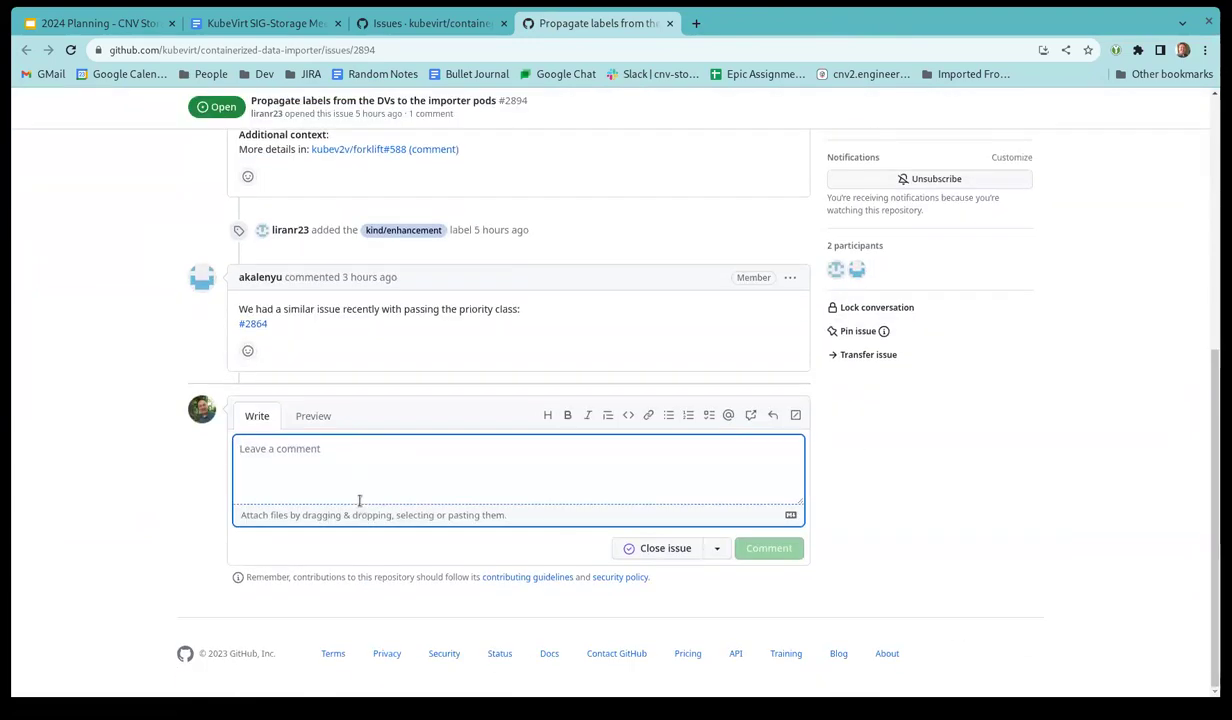
pyautogui.write('@liran')
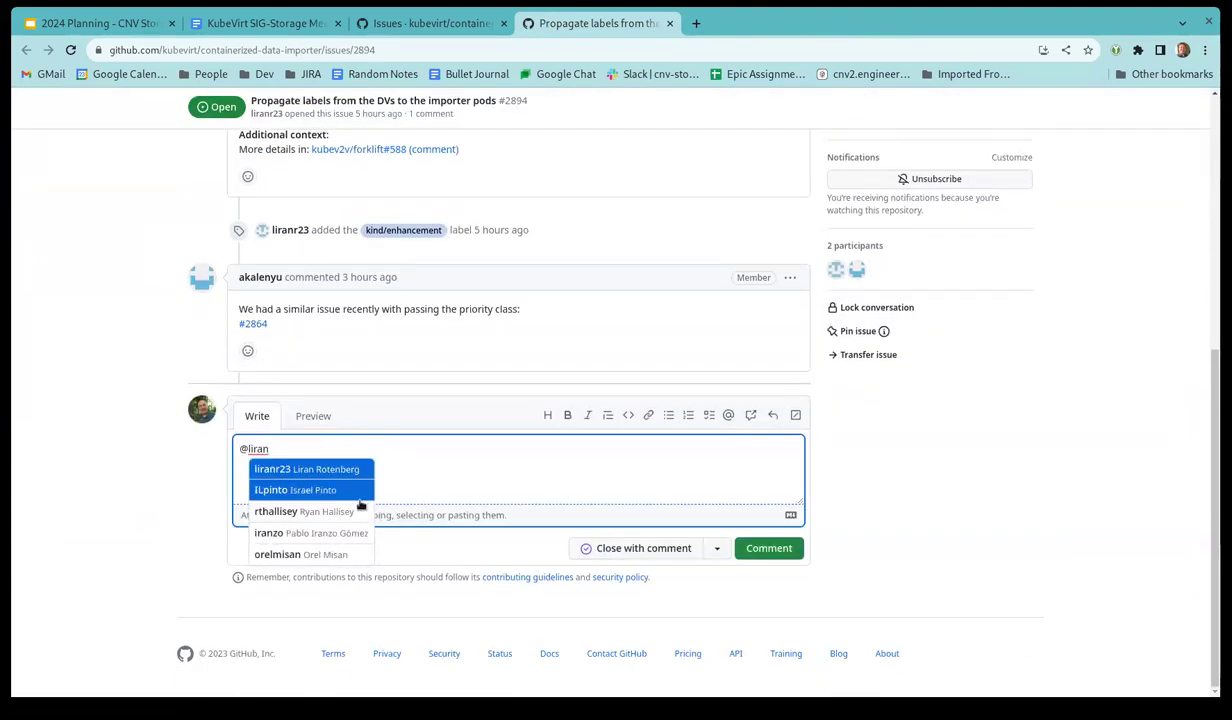
pyautogui.press('Return')
pyautogui.write('let us know if ')
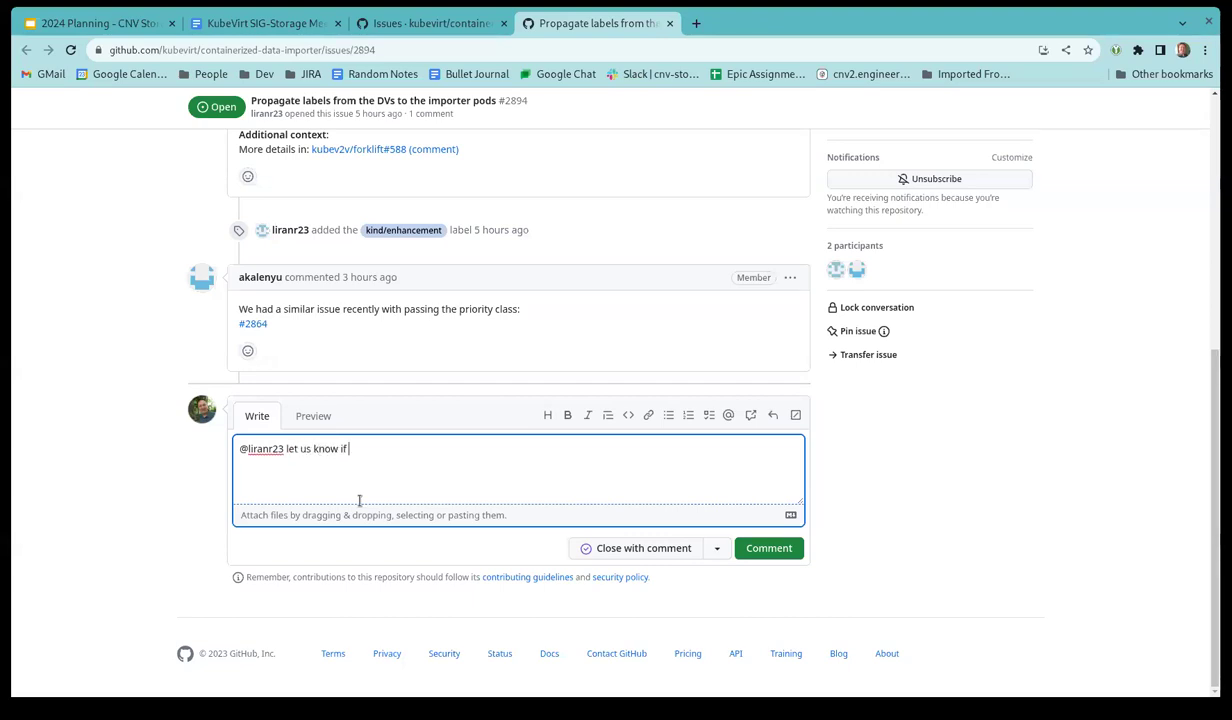
pyautogui.write('you think the approach in @')
pyautogui.press('BackSpace')
pyautogui.write('#')
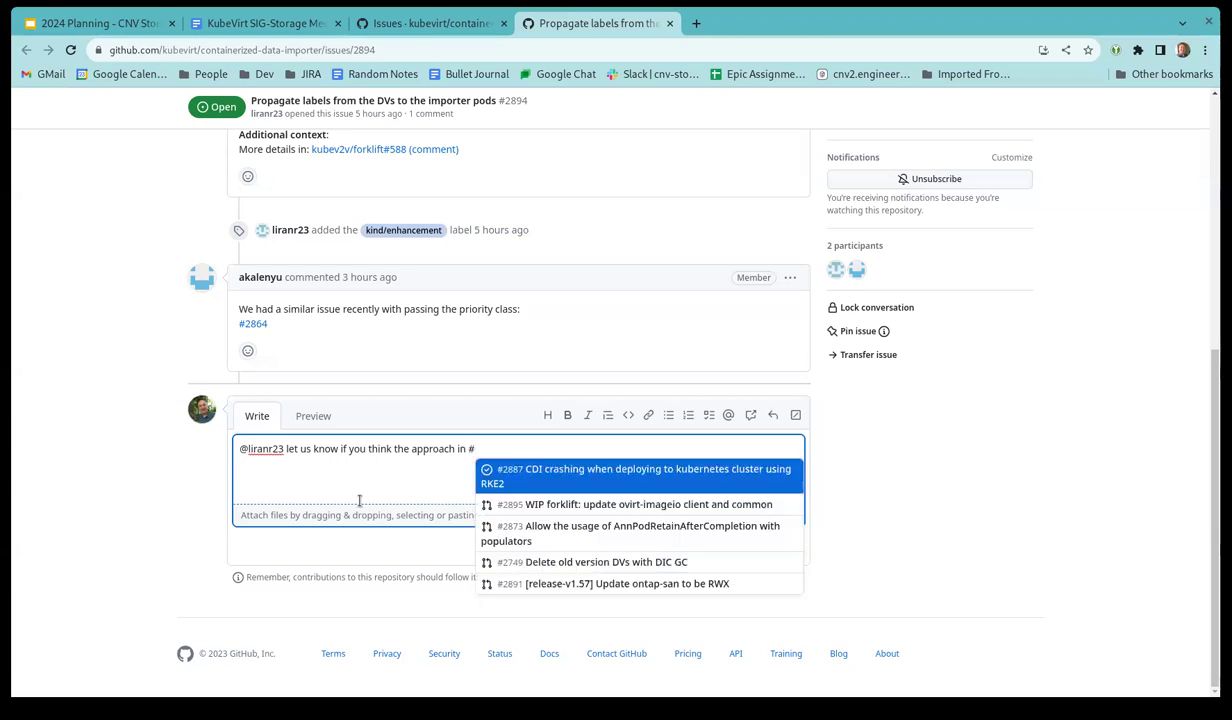
pyautogui.write('2864')
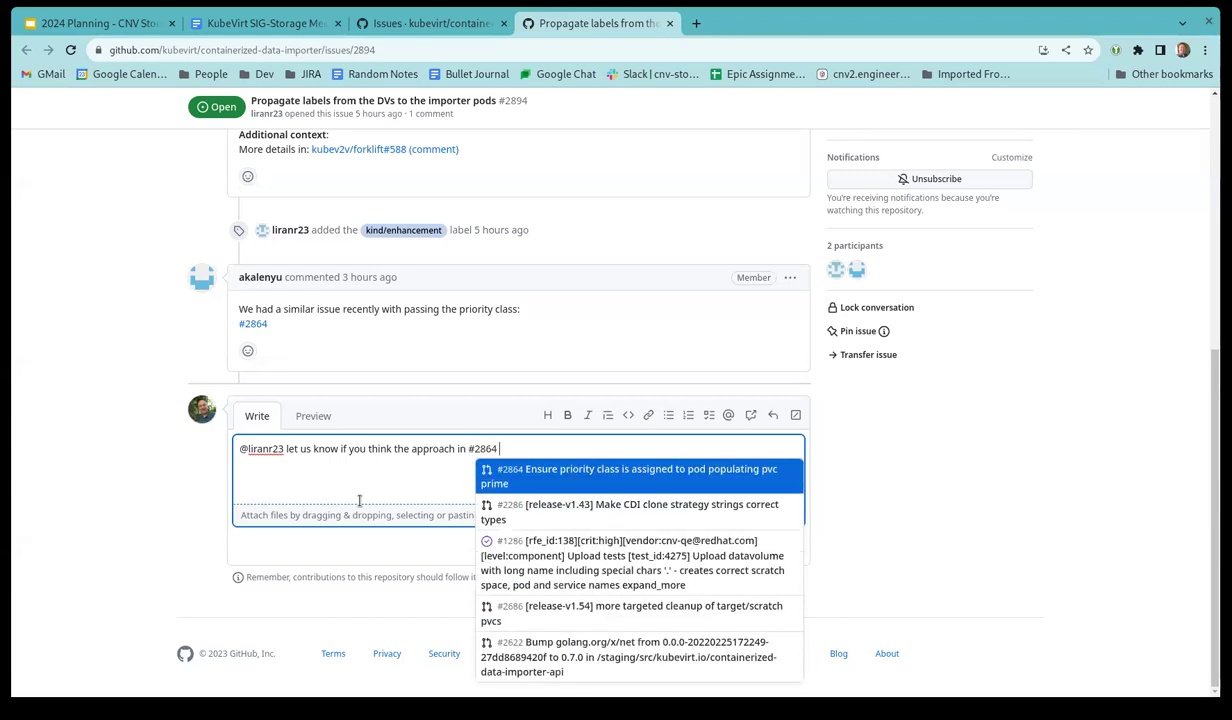
pyautogui.write(' would w')
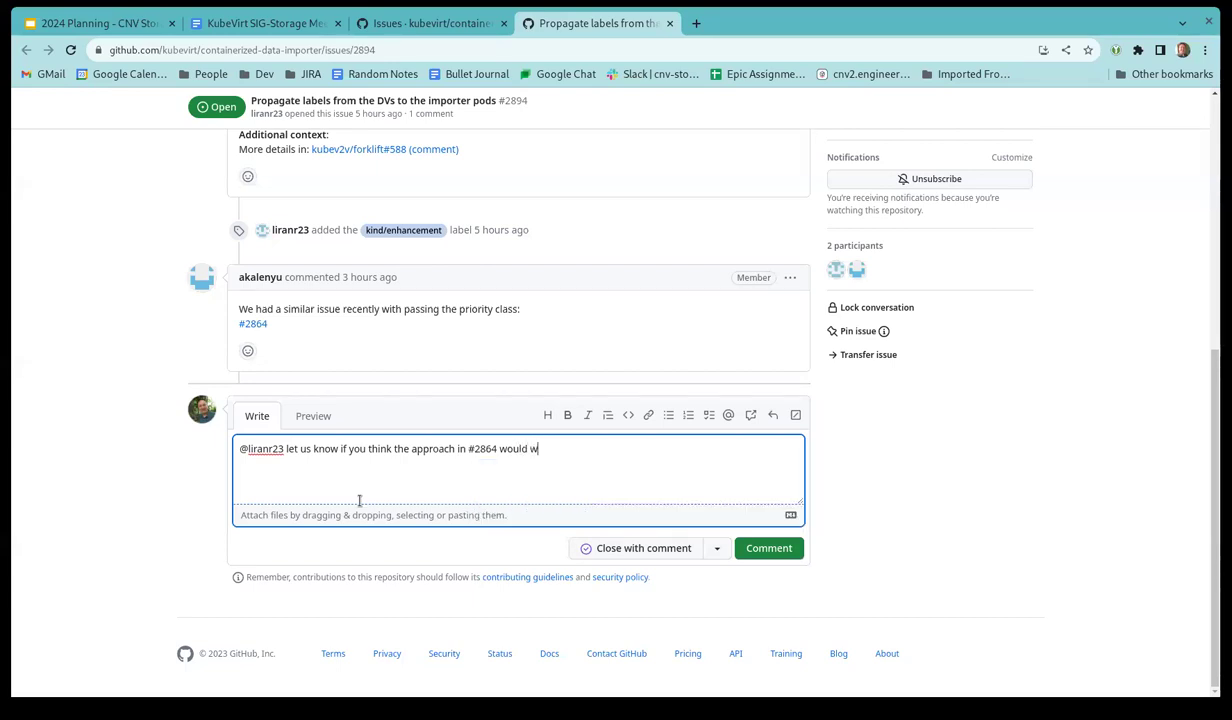
pyautogui.write('ork for your use case.')
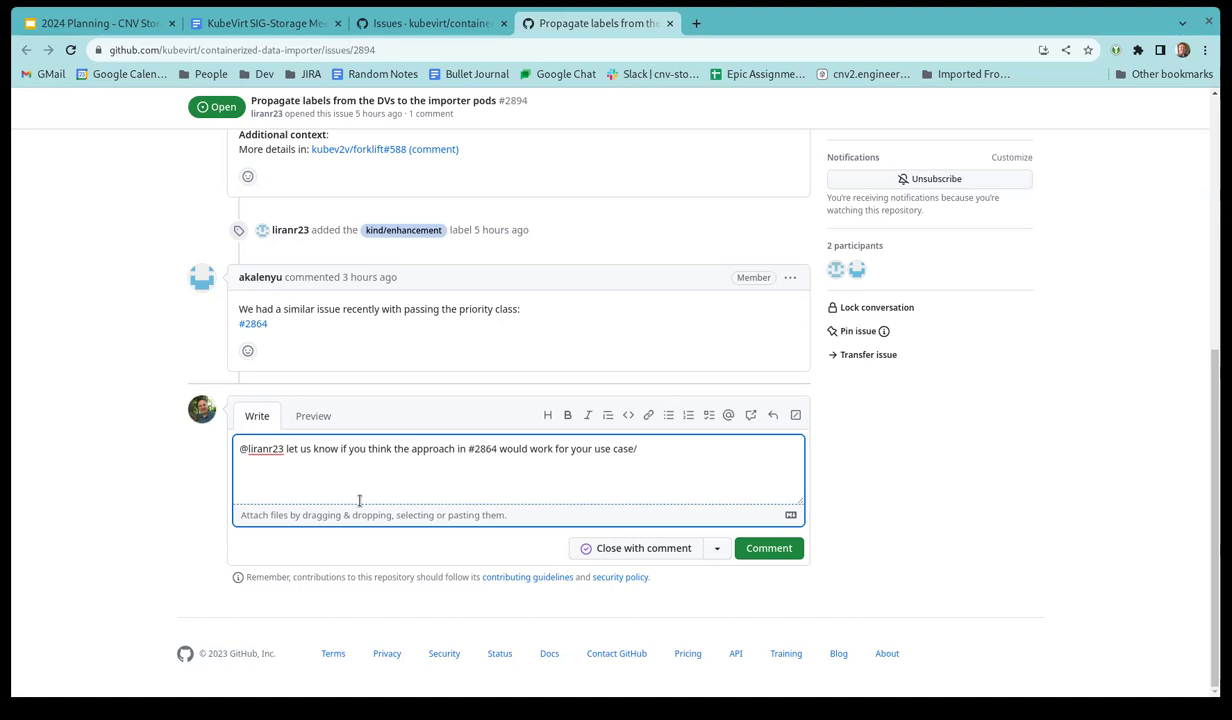
pyautogui.click(761, 555)
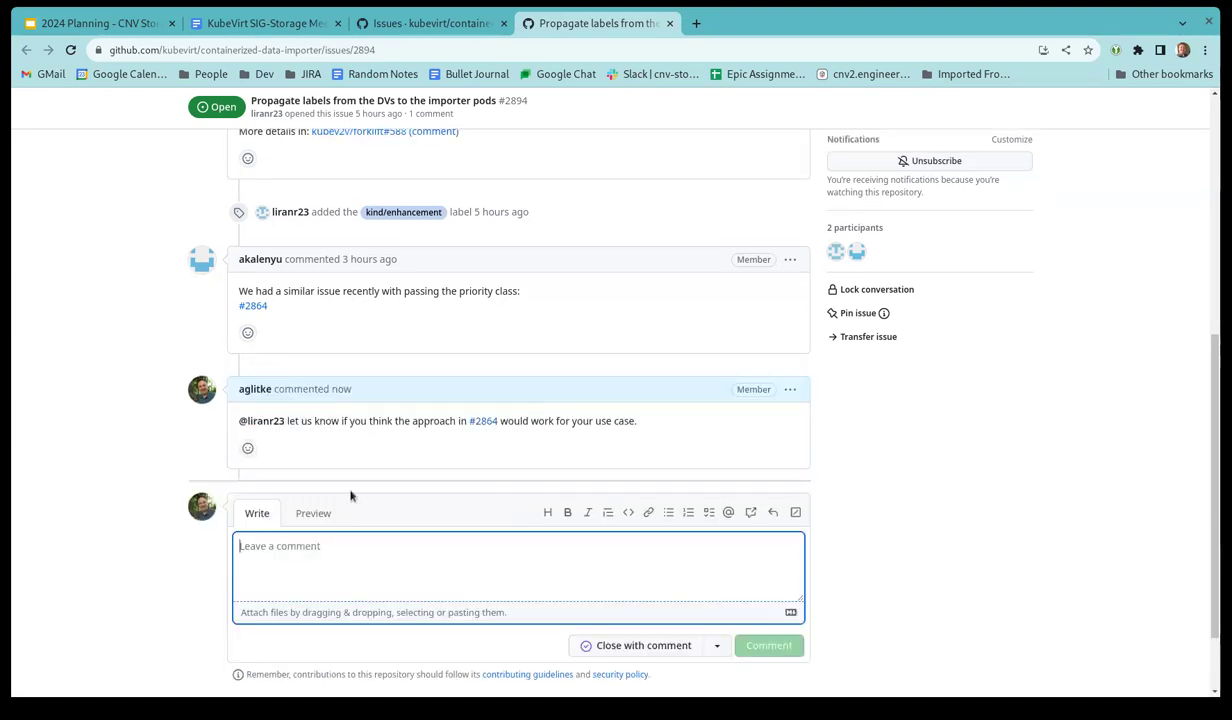
# Step: Go back to the KubeVirt SIG-Storage Meeting doc at the Triage CDI issues line
pyautogui.click(283, 24)
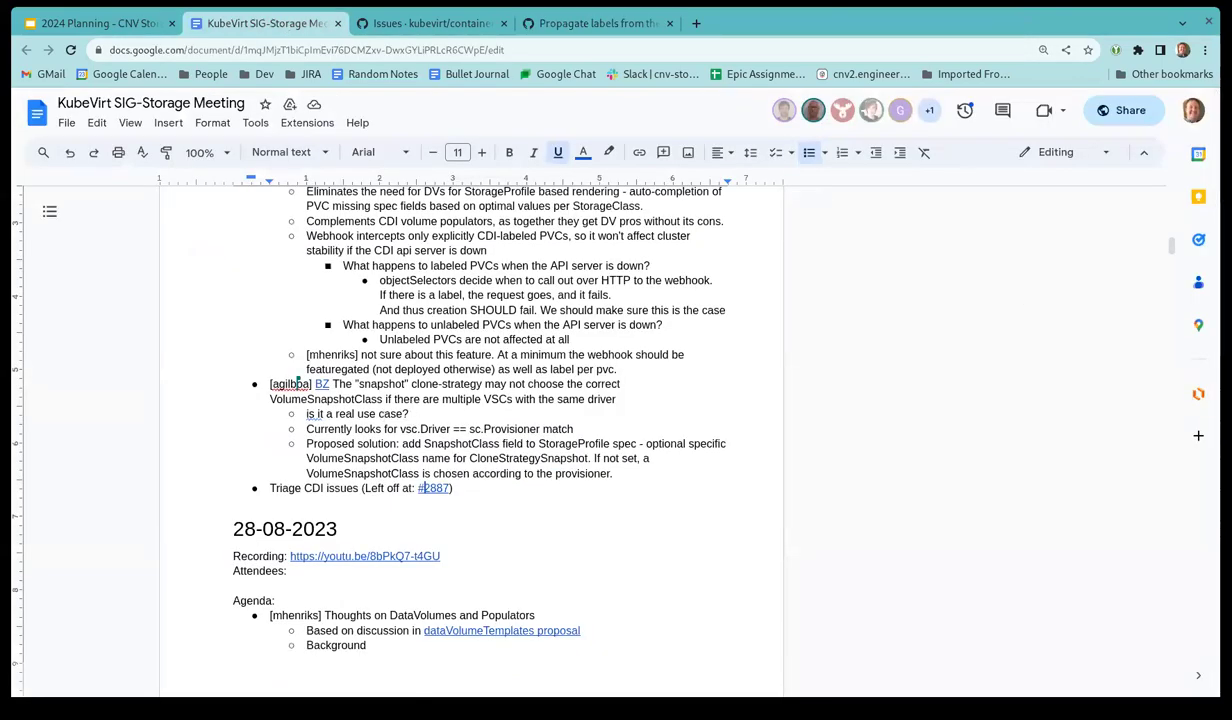
pyautogui.scroll(1, 812, 400)
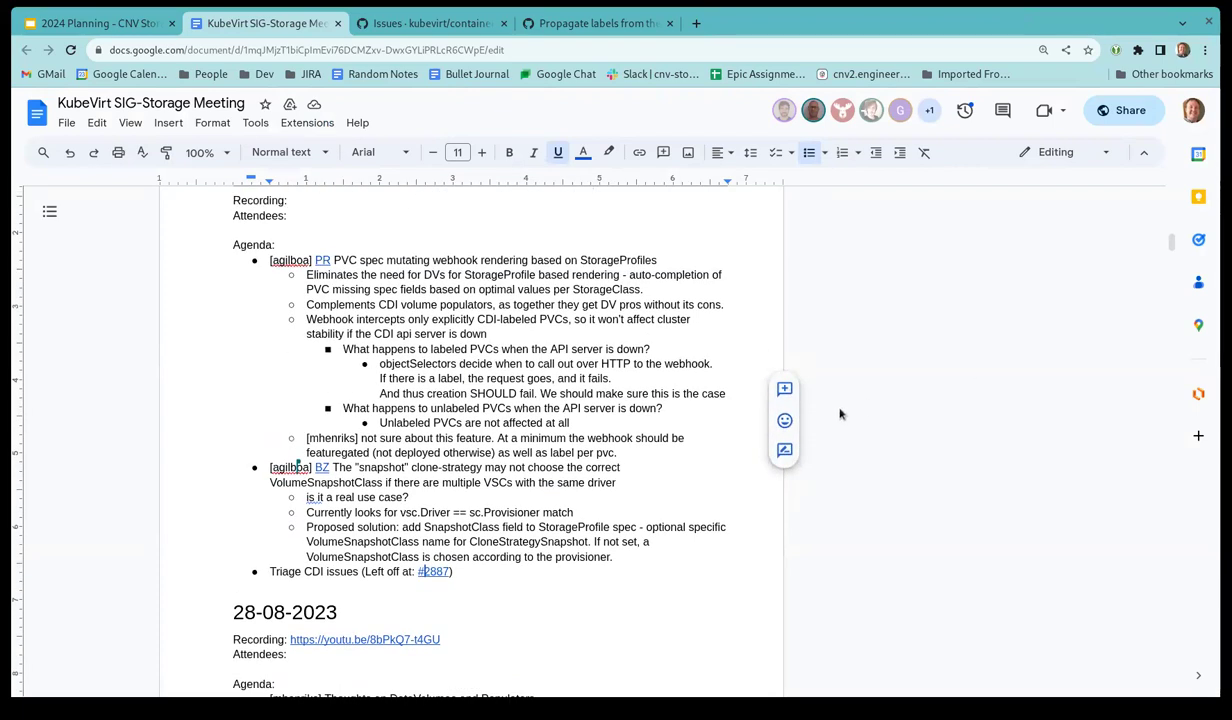